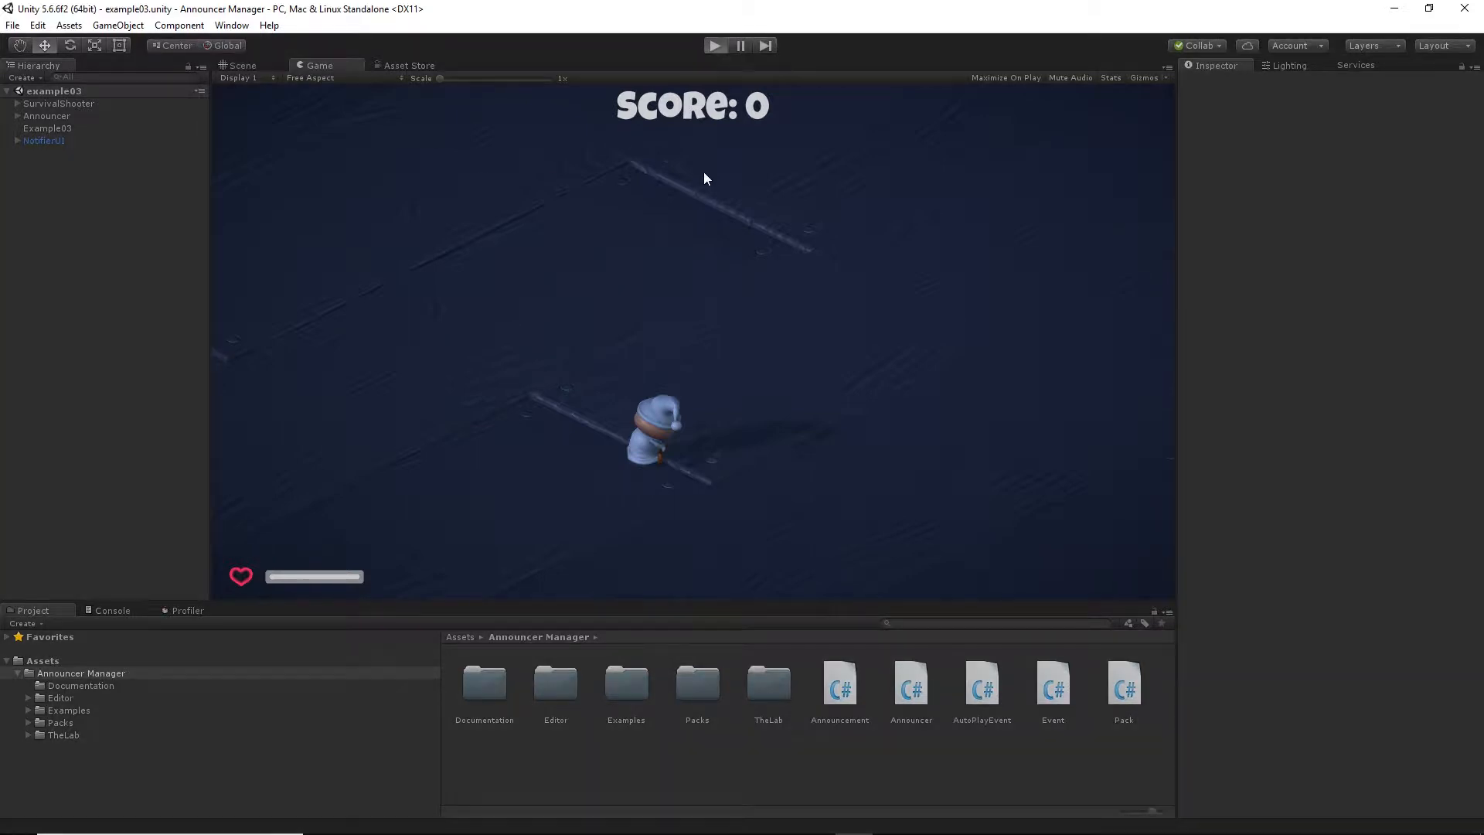
Play-test the survival shooter in the example03 scene by moving the character and shooting, and stop play mode.
{"action": "key", "text": "d"}
{"action": "key", "text": "s"}
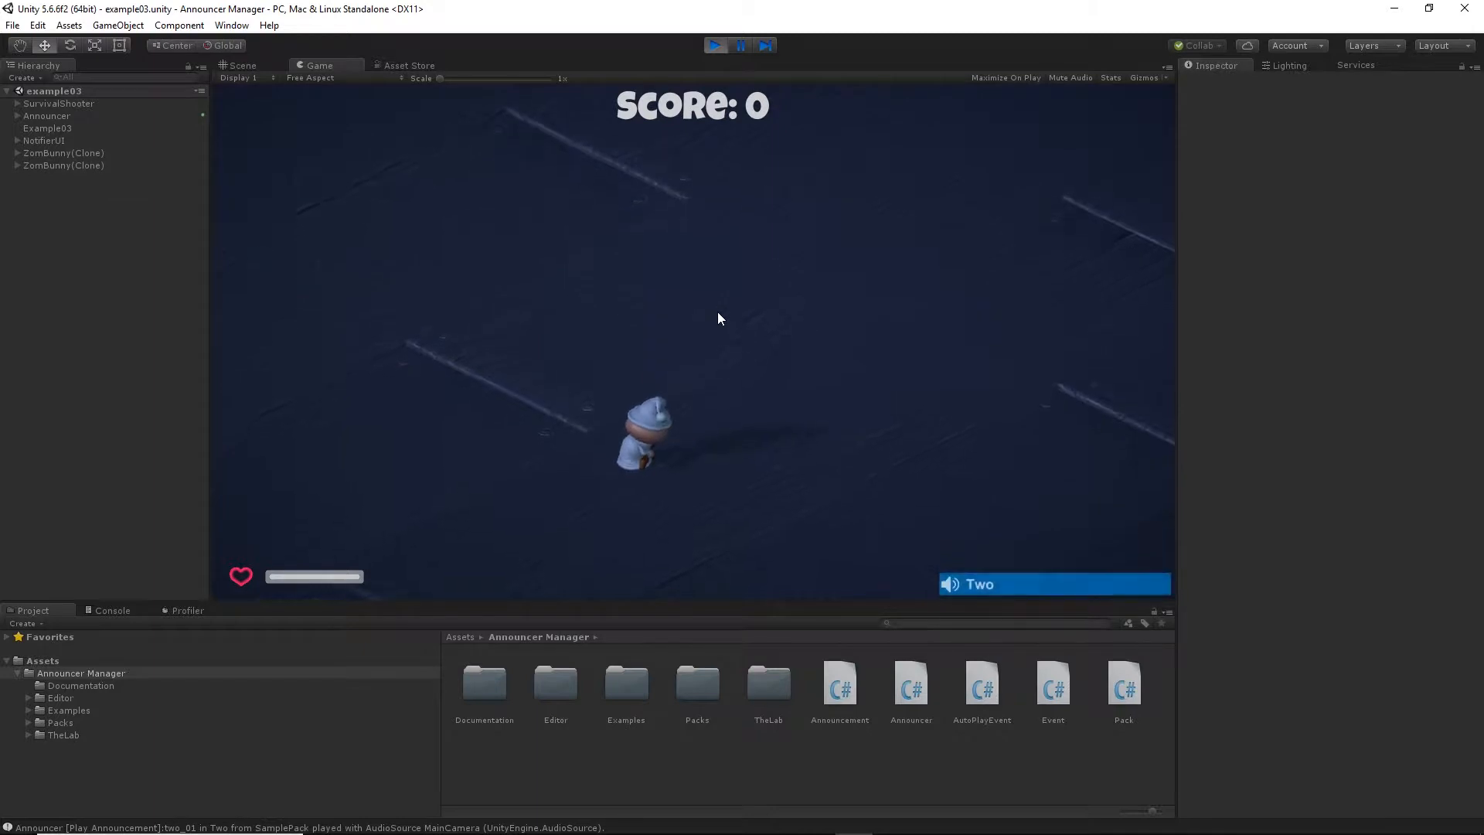
{"action": "key", "text": "a"}
{"action": "key", "text": "s"}
{"action": "key", "text": "w"}
{"action": "key", "text": "a"}
{"action": "mouse_move", "coordinate": [304, 317]}
{"action": "left_mouse_down"}
{"action": "mouse_move", "coordinate": [312, 368]}
{"action": "mouse_move", "coordinate": [340, 368]}
{"action": "left_mouse_up"}
{"action": "mouse_move", "coordinate": [917, 409]}
{"action": "left_mouse_down"}
{"action": "mouse_move", "coordinate": [938, 396]}
{"action": "mouse_move", "coordinate": [874, 255]}
{"action": "mouse_move", "coordinate": [904, 167]}
{"action": "mouse_move", "coordinate": [889, 161]}
{"action": "mouse_move", "coordinate": [429, 362]}
{"action": "mouse_move", "coordinate": [431, 376]}
{"action": "mouse_move", "coordinate": [930, 337]}
{"action": "mouse_move", "coordinate": [940, 307]}
{"action": "mouse_move", "coordinate": [866, 425]}
{"action": "mouse_move", "coordinate": [707, 487]}
{"action": "mouse_move", "coordinate": [691, 444]}
{"action": "mouse_move", "coordinate": [706, 440]}
{"action": "mouse_move", "coordinate": [677, 449]}
{"action": "mouse_move", "coordinate": [859, 494]}
{"action": "left_mouse_up"}
{"action": "key", "text": "w"}
{"action": "key", "text": "d"}
{"action": "key", "text": "a"}
{"action": "key", "text": "w"}
{"action": "key", "text": "d"}
{"action": "key", "text": "w"}
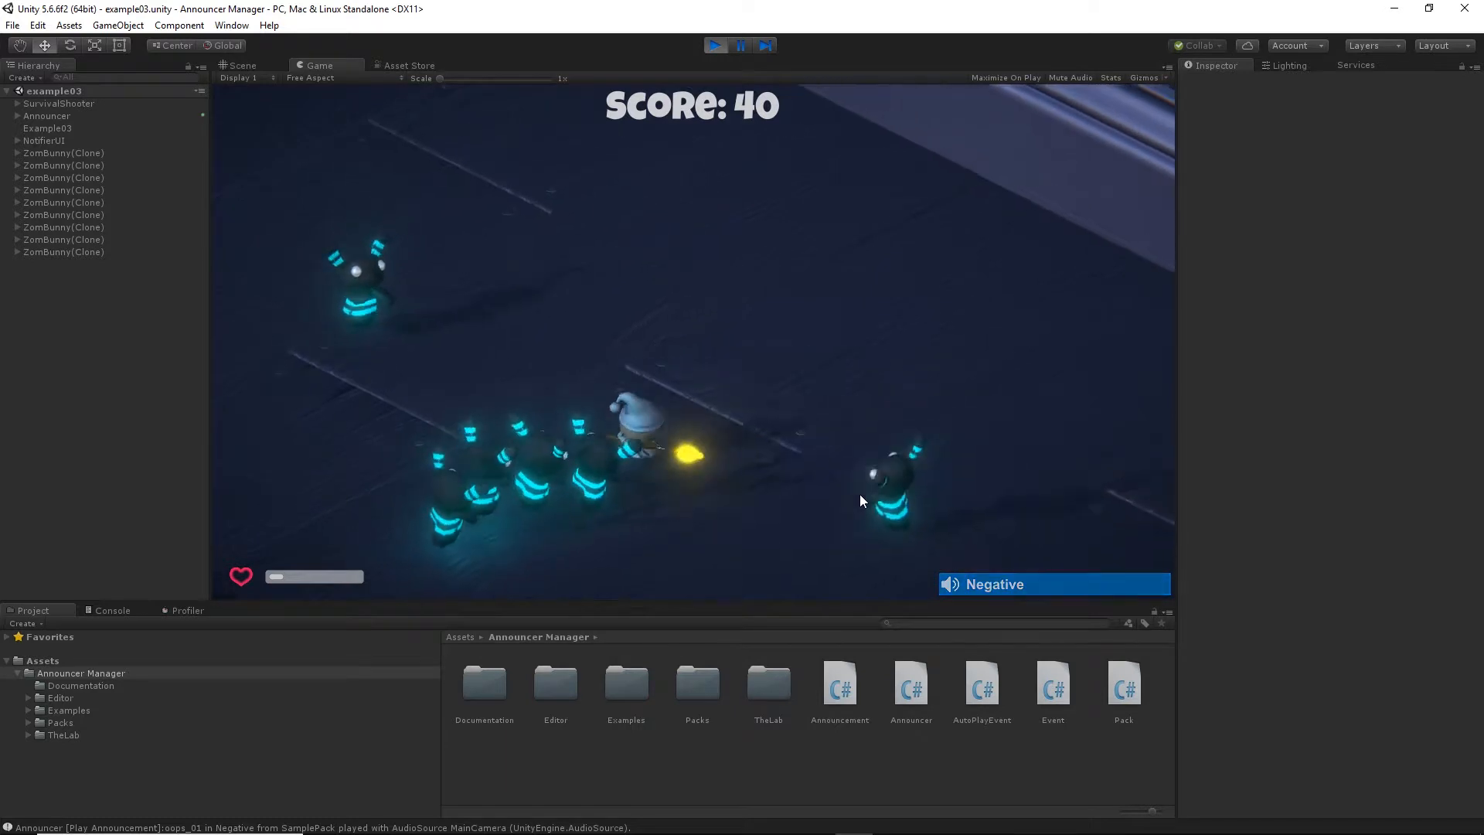
{"action": "left_click", "coordinate": [716, 47]}
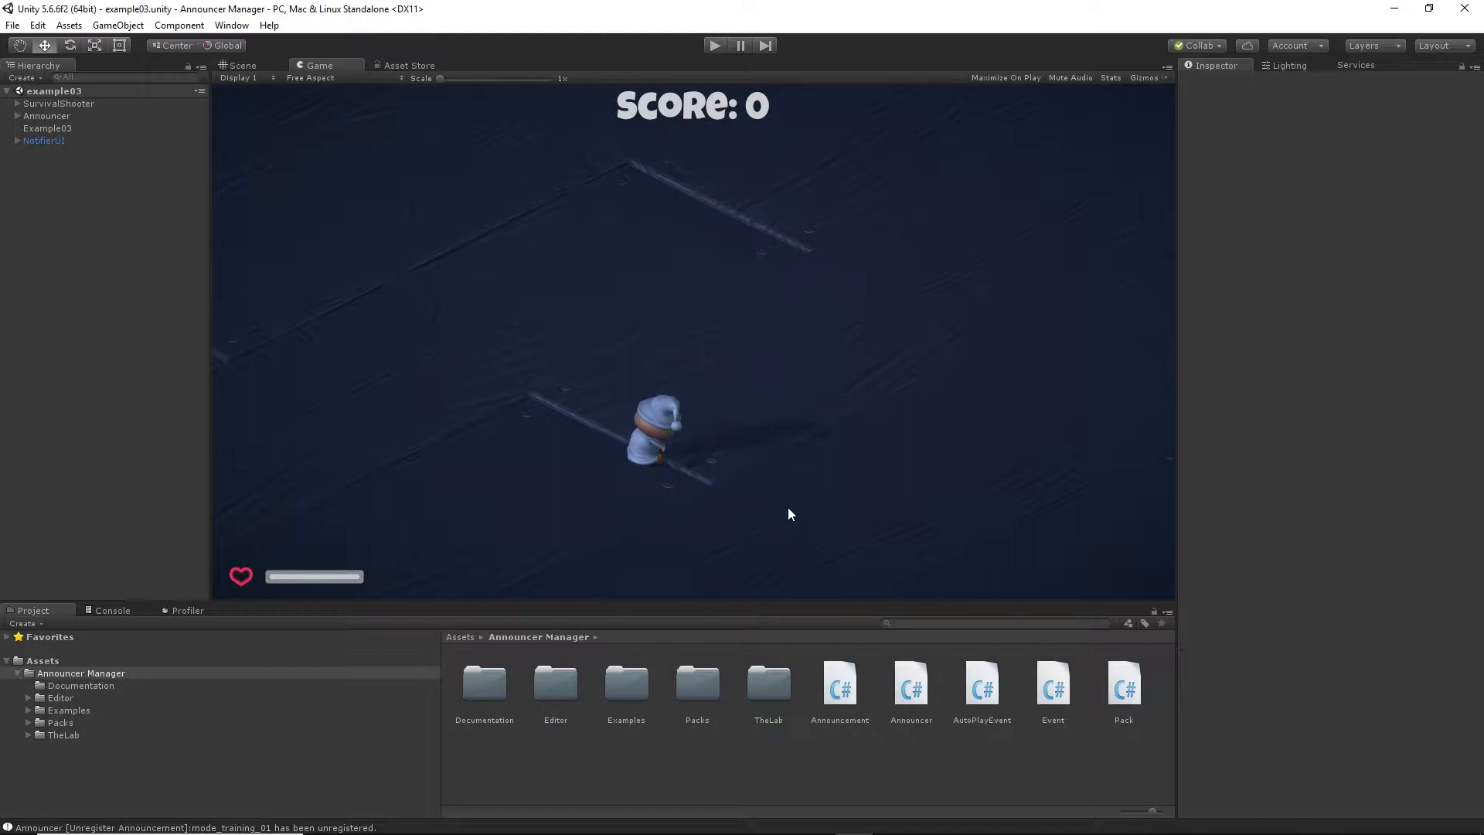
Open TheLab scene from the project's TheLab folder.
{"action": "double_click", "coordinate": [768, 685]}
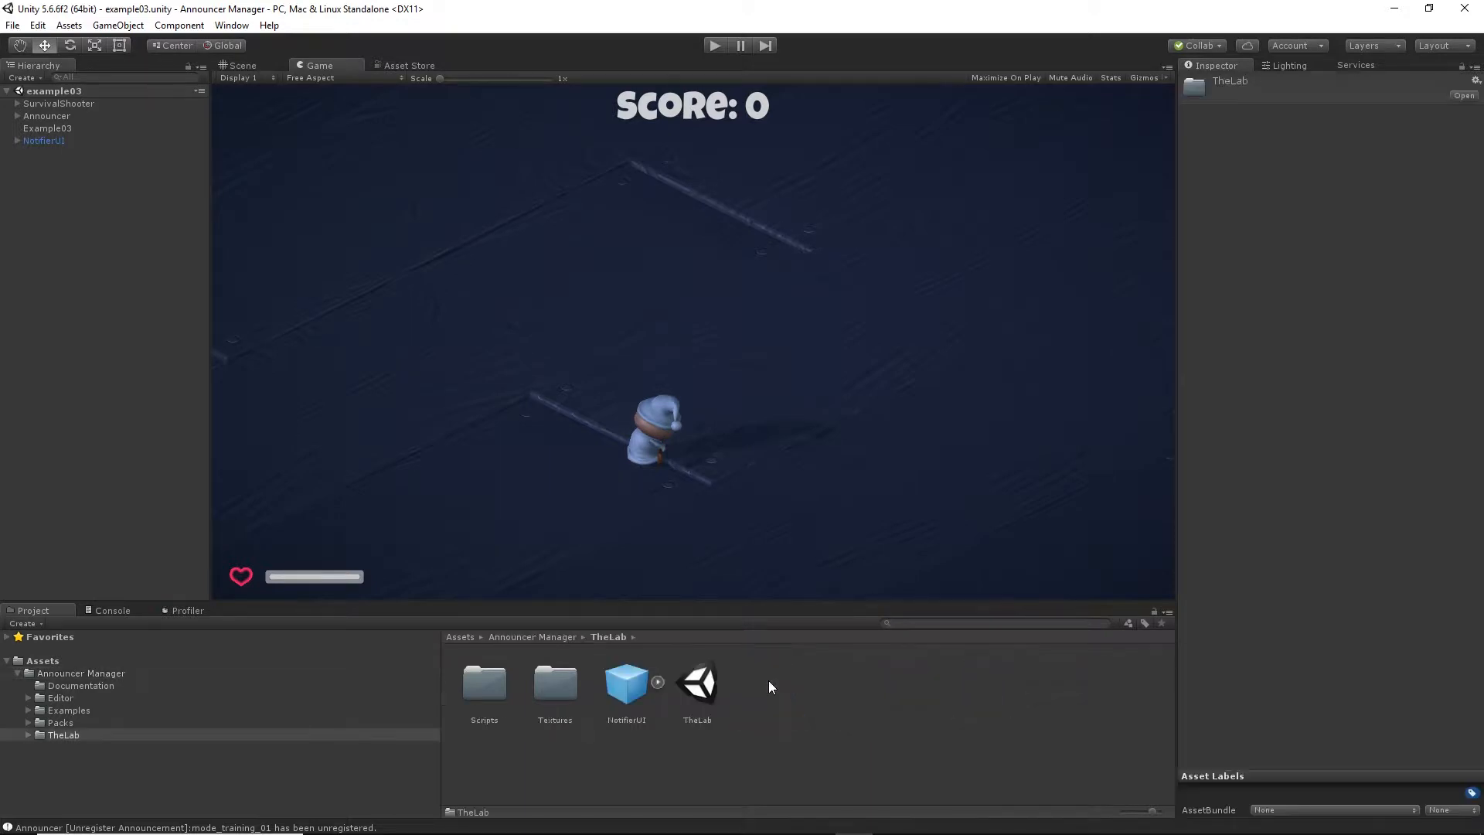
{"action": "double_click", "coordinate": [697, 684]}
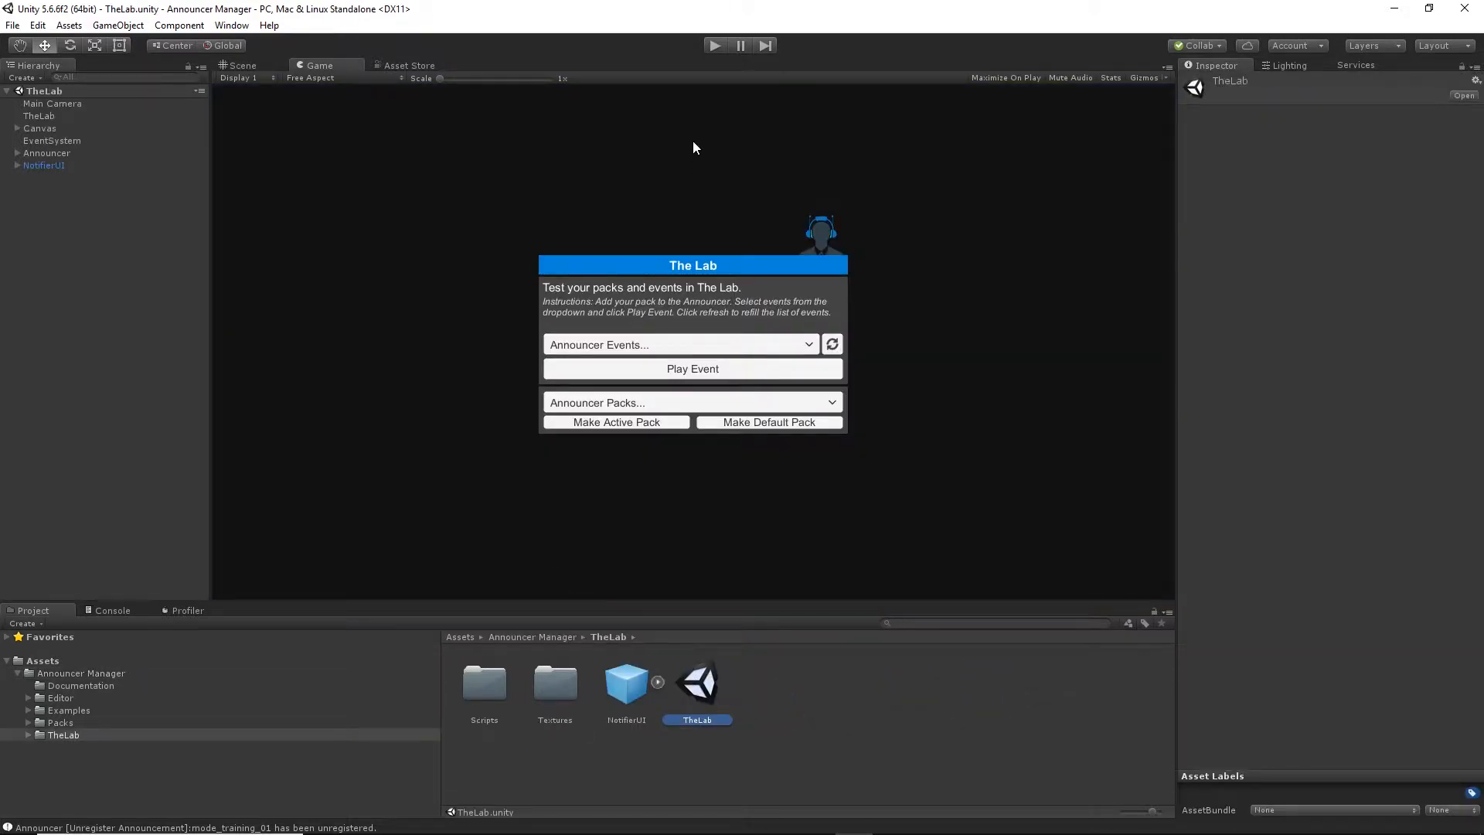
Run TheLab scene, test the default BanEnd, Defeat and EndLevel announcer events, and stop play mode.
{"action": "left_click", "coordinate": [714, 46]}
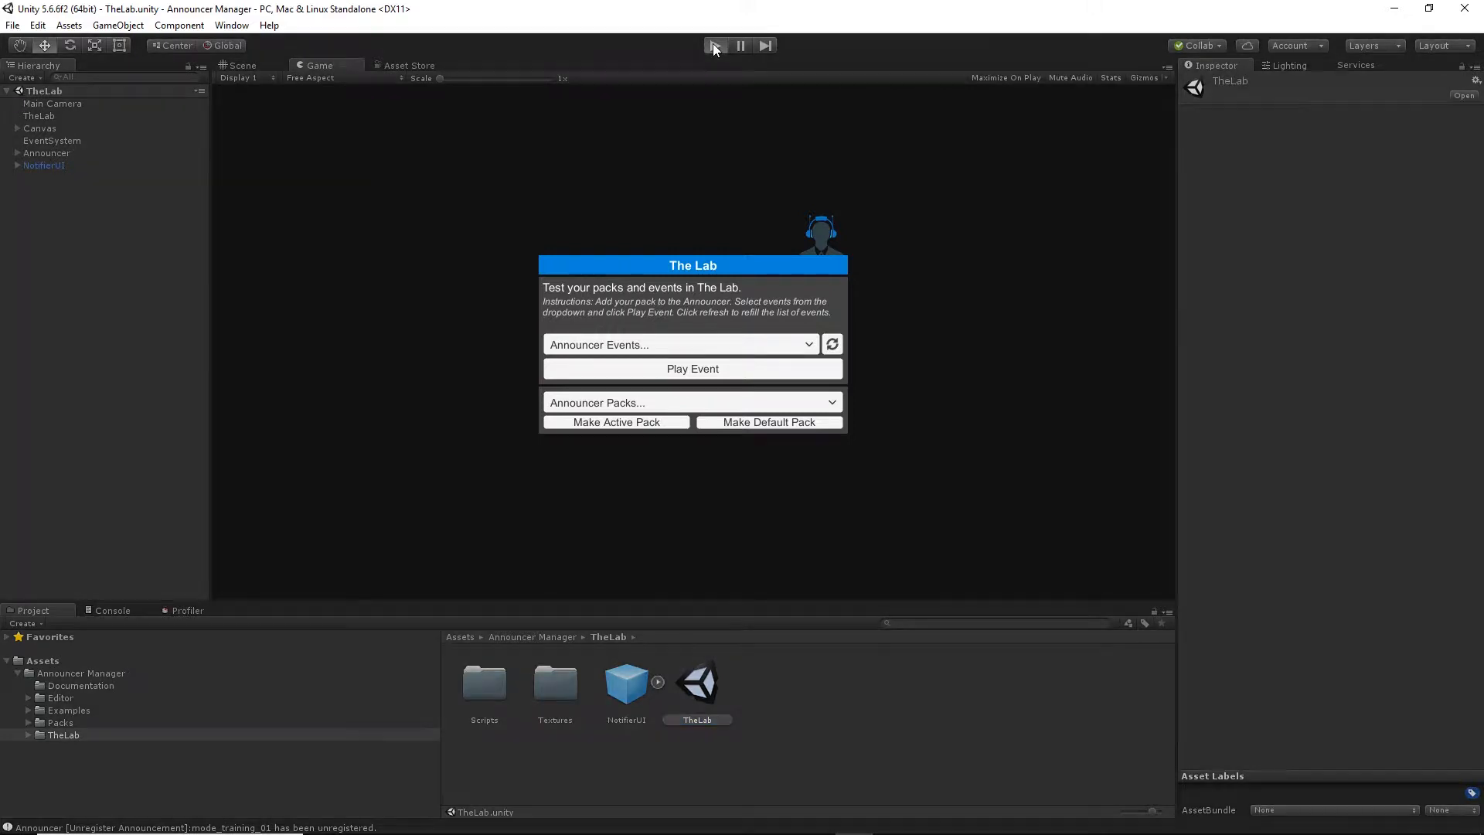
{"action": "left_click", "coordinate": [712, 365]}
{"action": "left_click", "coordinate": [750, 344]}
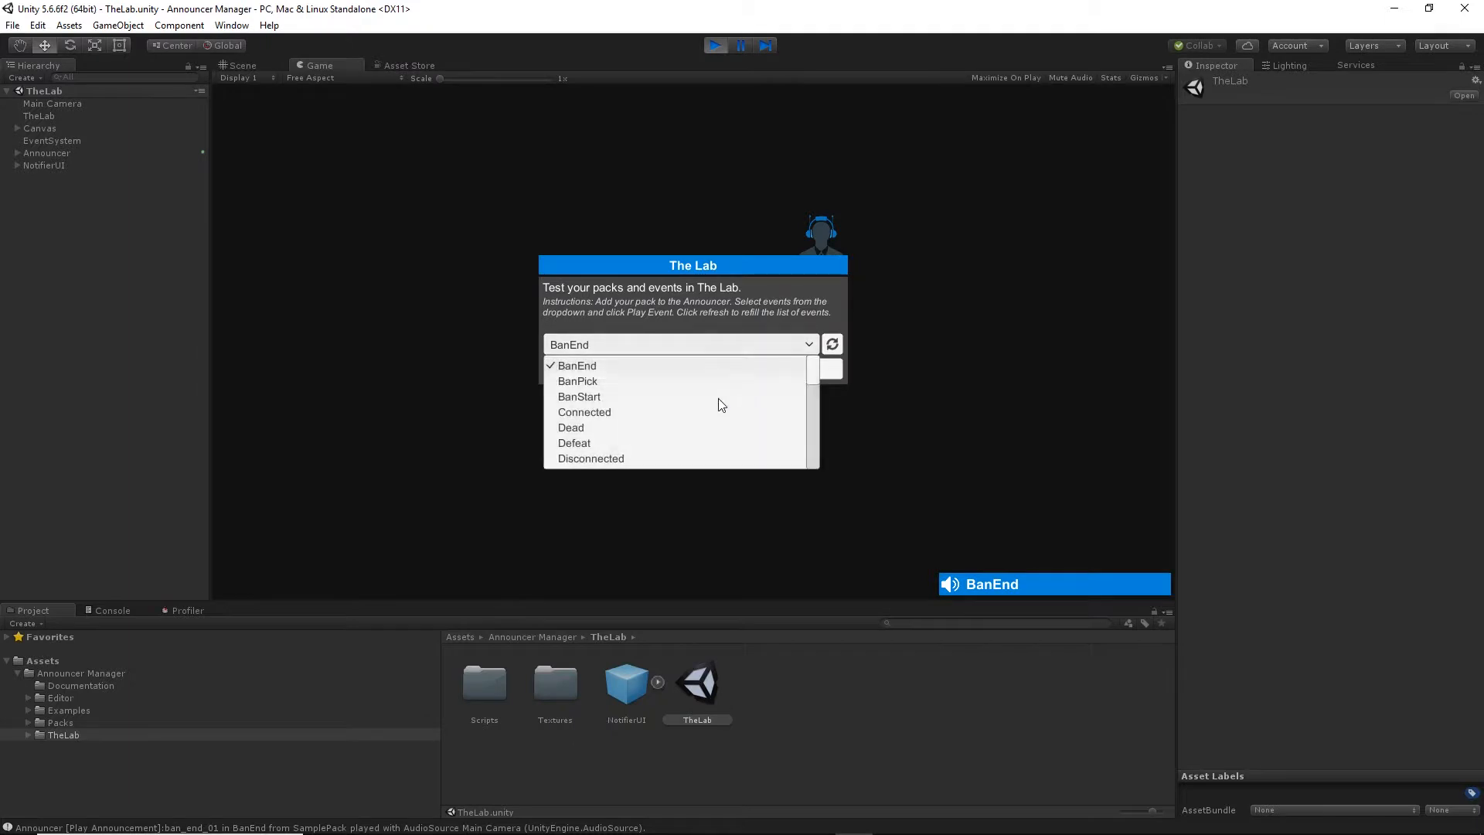
{"action": "left_click", "coordinate": [668, 444]}
{"action": "left_click", "coordinate": [705, 368]}
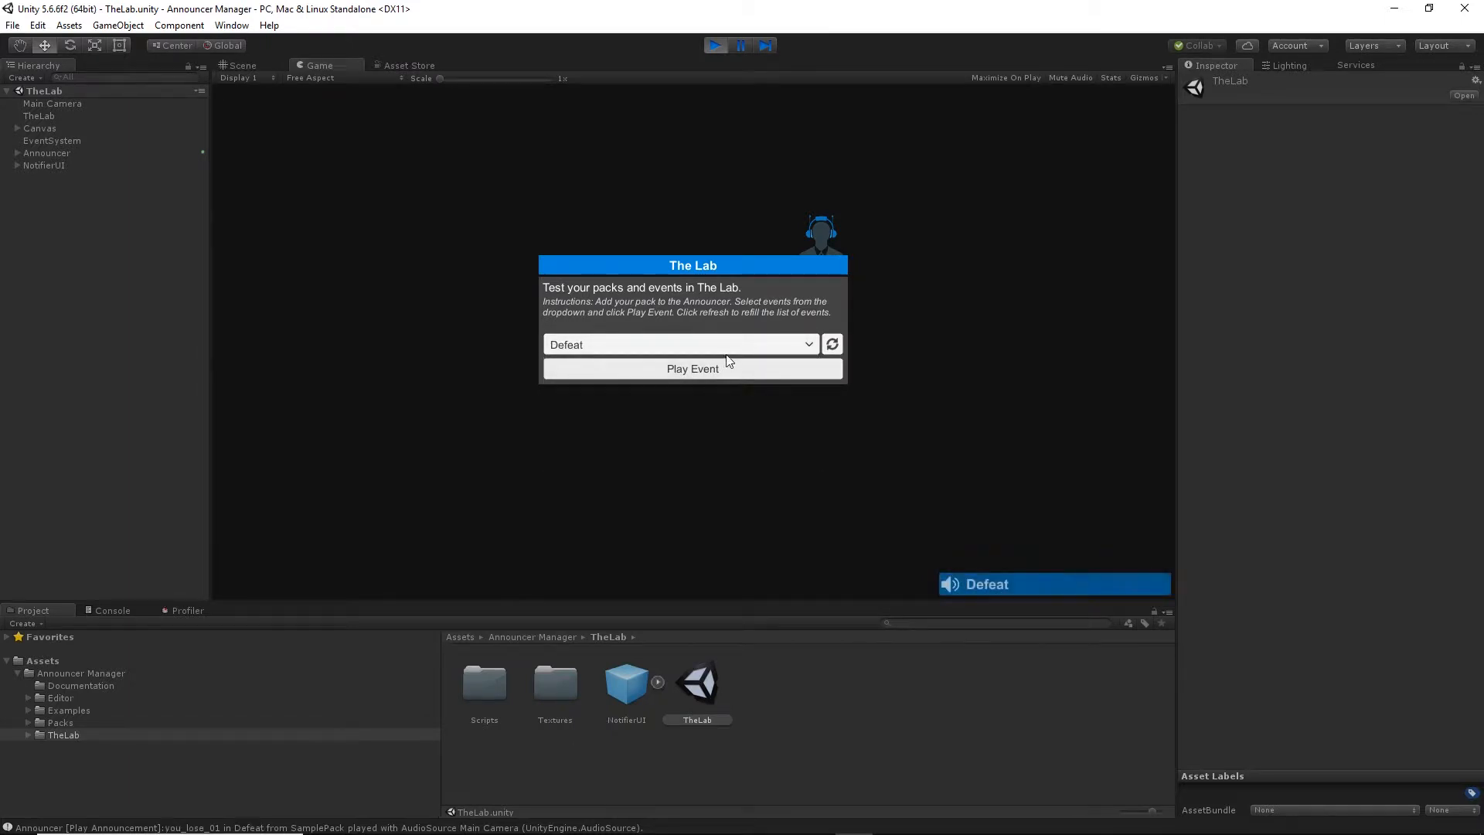
{"action": "left_click", "coordinate": [754, 342]}
{"action": "scroll", "coordinate": [705, 386], "scroll_direction": "down", "scroll_amount": 2}
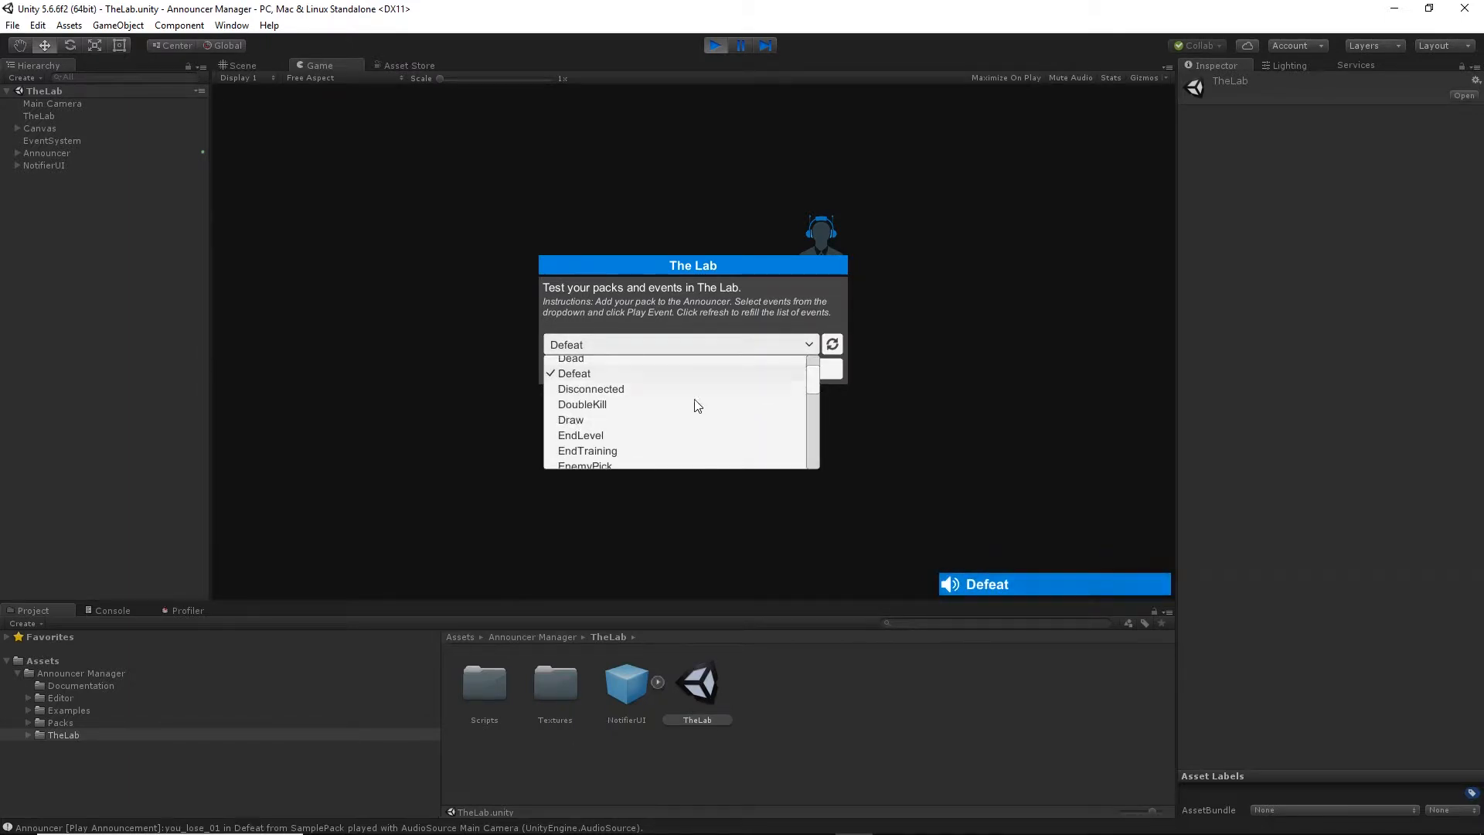
{"action": "left_click", "coordinate": [661, 440]}
{"action": "left_click", "coordinate": [726, 372]}
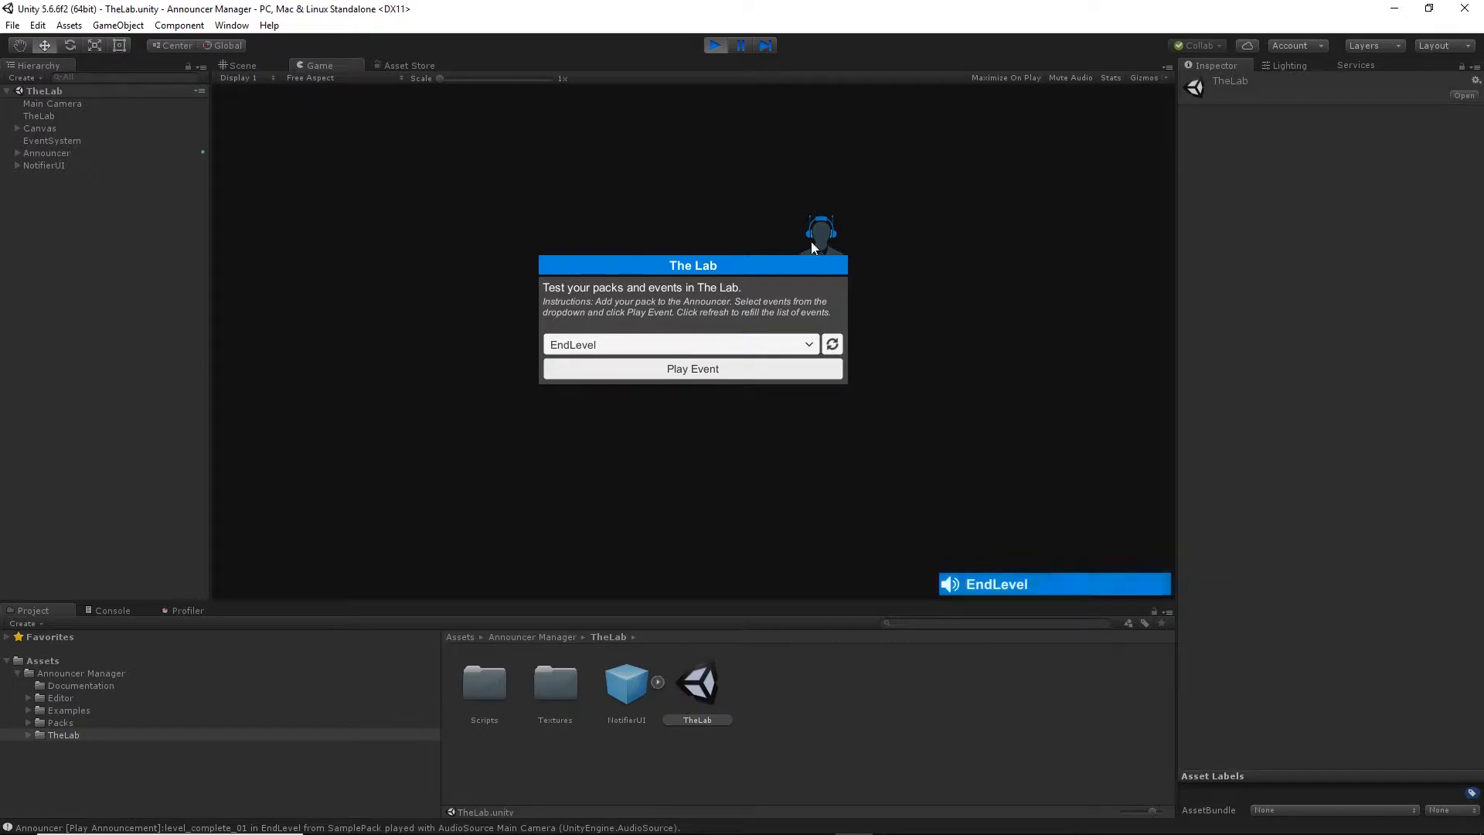
{"action": "left_click", "coordinate": [715, 46]}
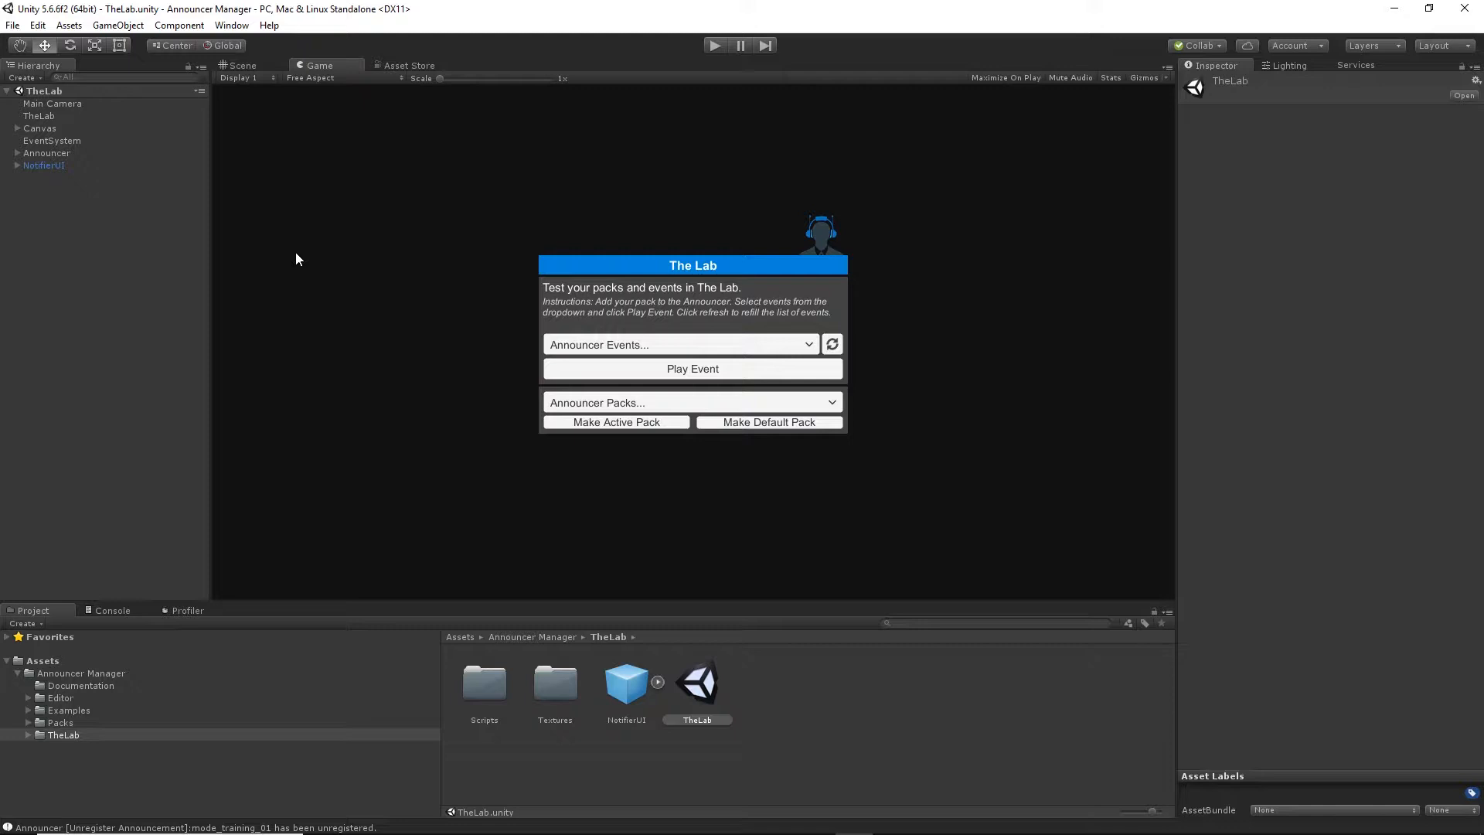
Delete the existing Announcer object from TheLab scene.
{"action": "left_click", "coordinate": [53, 153]}
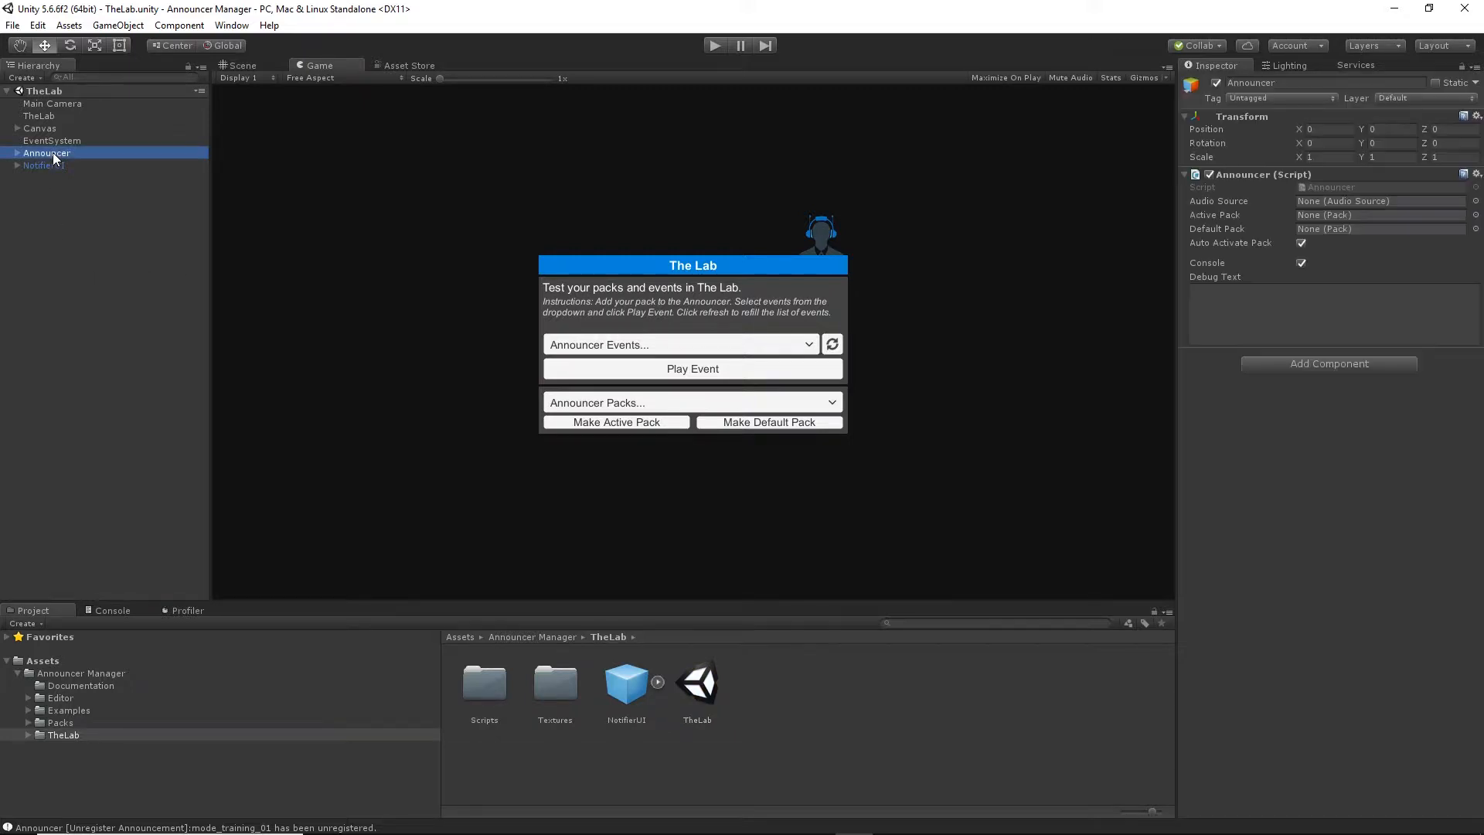
{"action": "key", "text": "Delete"}
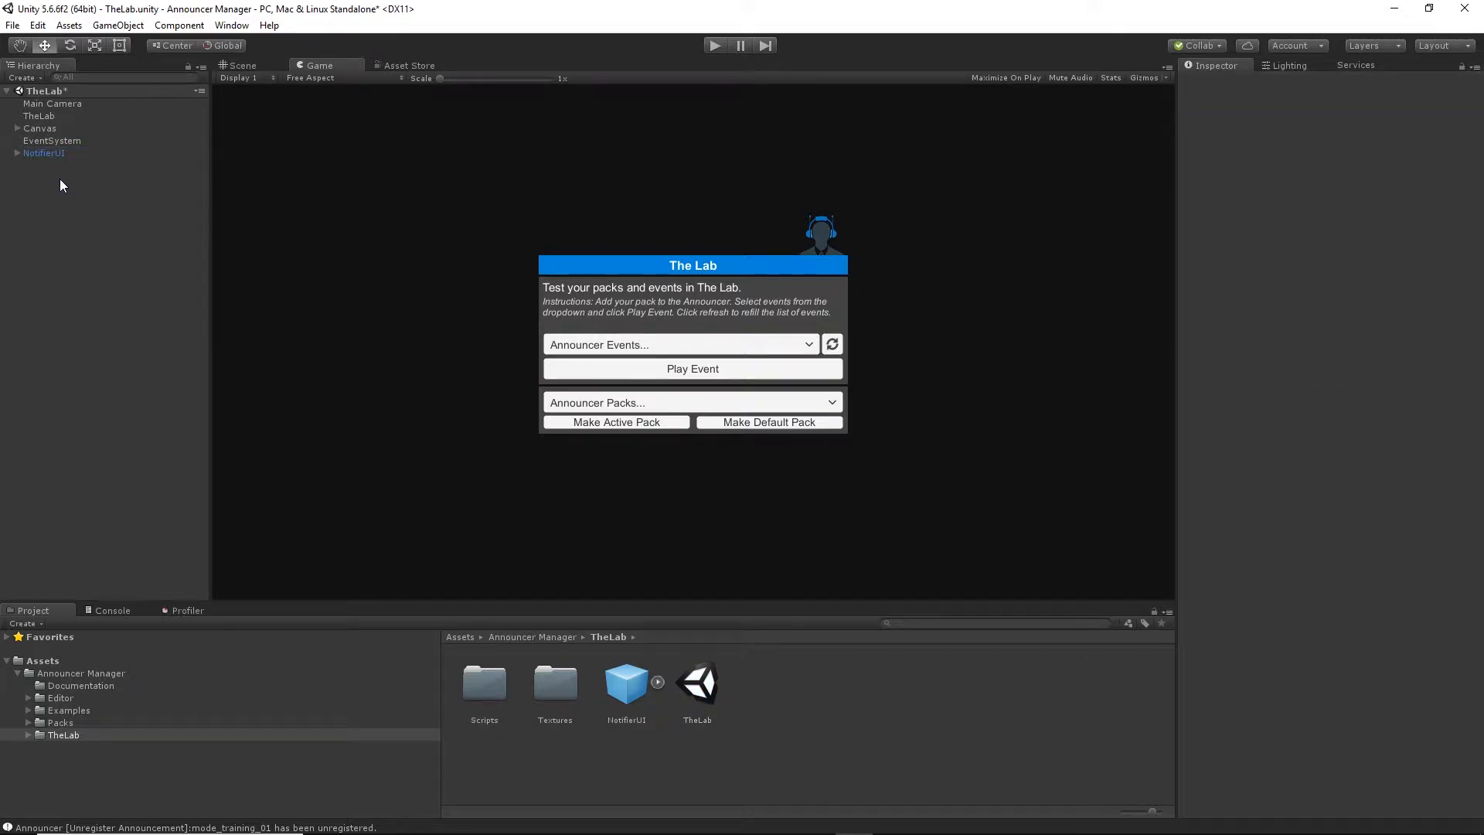
Create an empty game object named Announcer and attach the Announcer script from the Announcer Manager folder.
{"action": "right_click", "coordinate": [60, 181]}
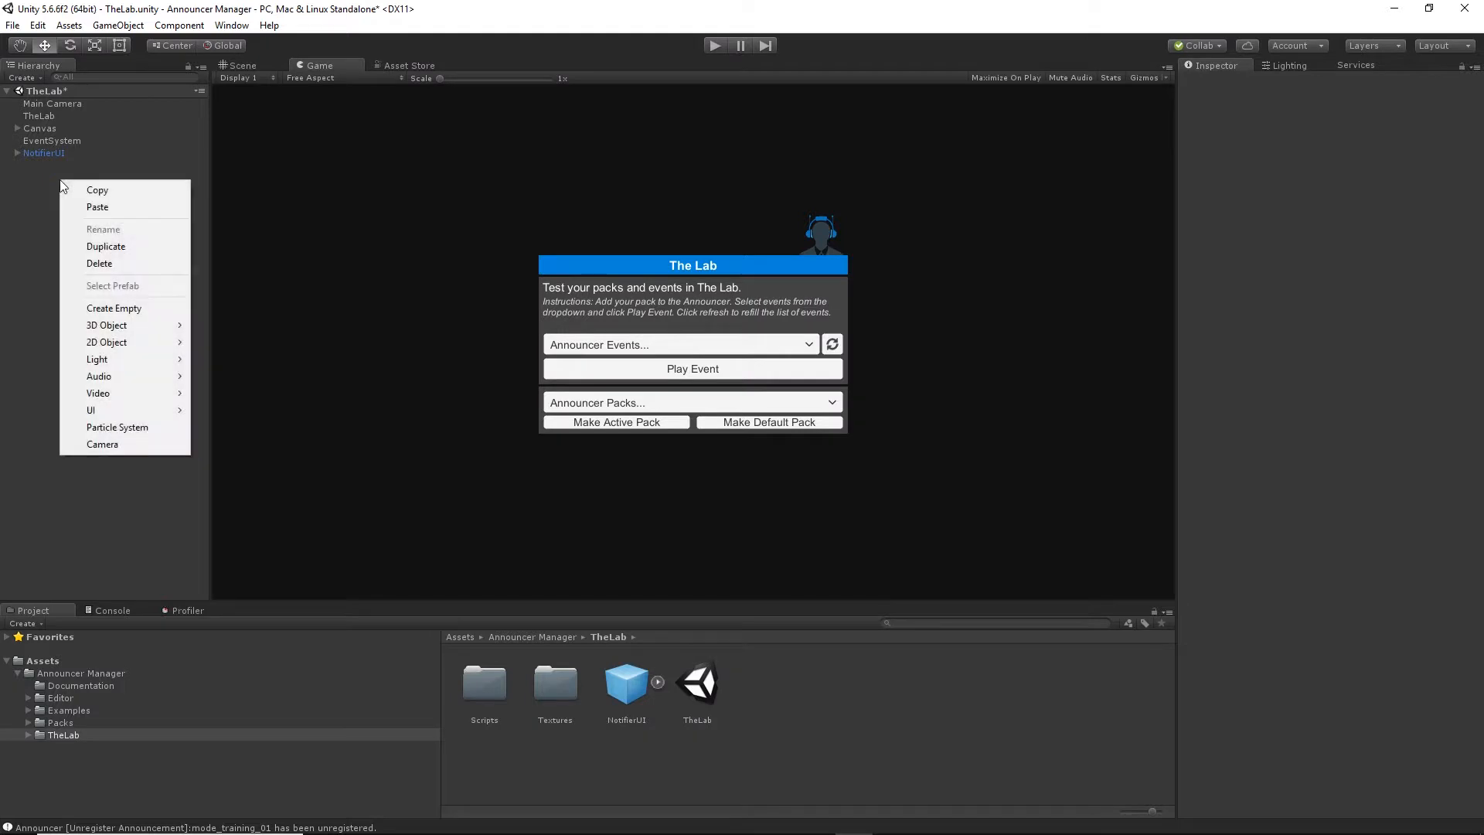
{"action": "left_click", "coordinate": [120, 313]}
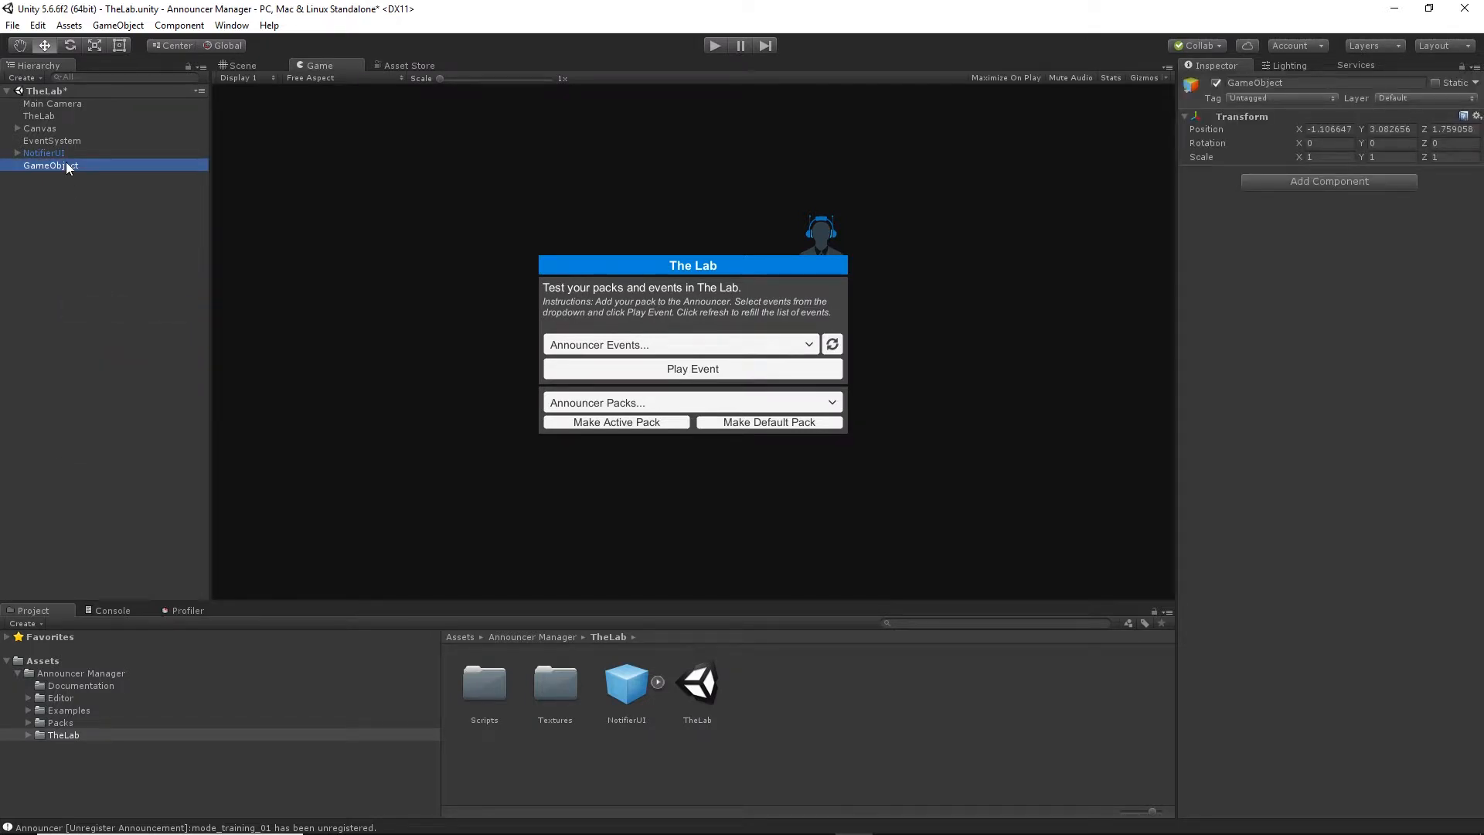
{"action": "left_click", "coordinate": [68, 166]}
{"action": "type", "text": "Announcer"}
{"action": "key", "text": "Return"}
{"action": "left_click", "coordinate": [85, 674]}
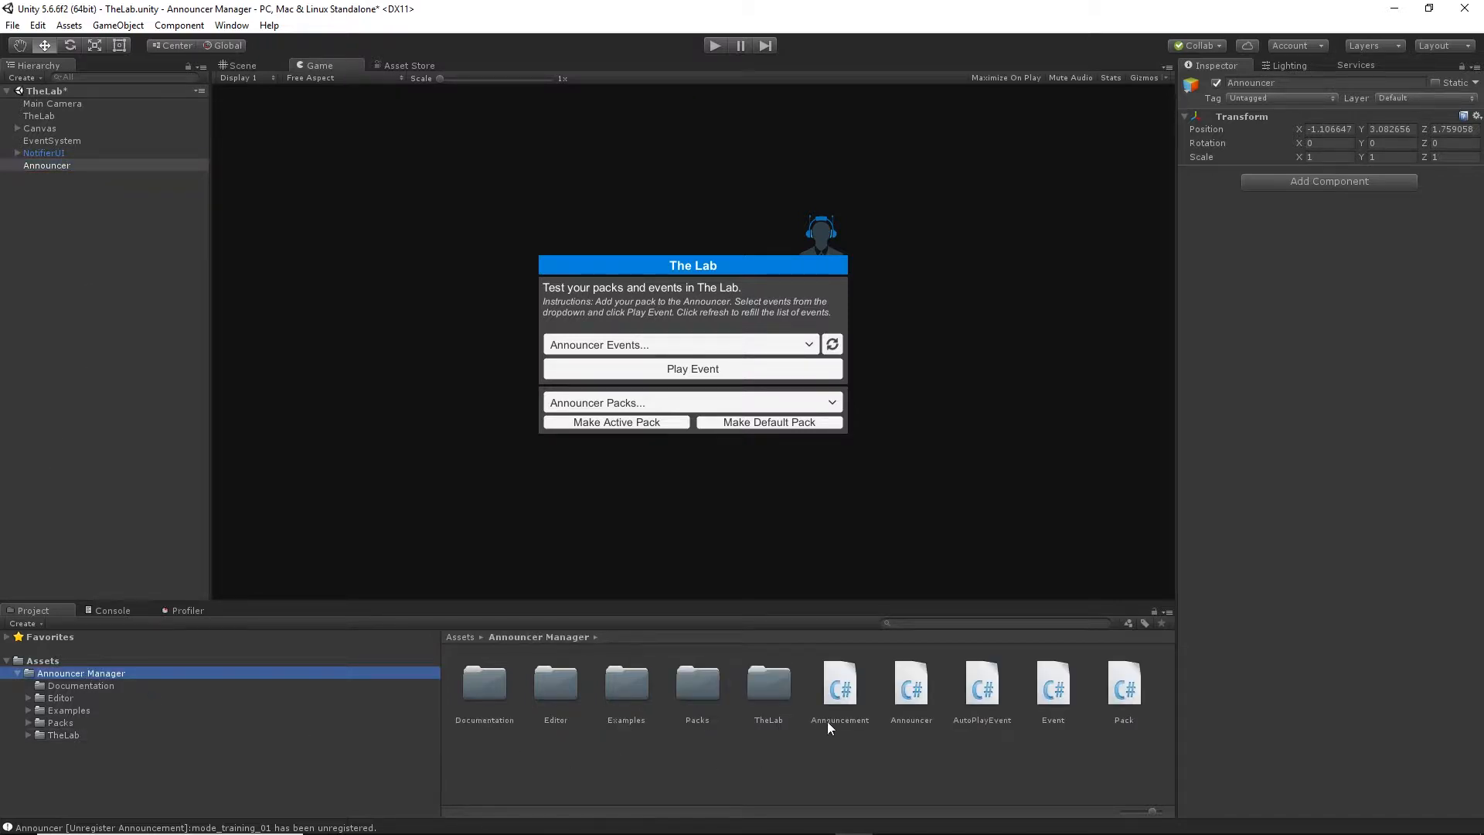
{"action": "left_click_drag", "start_coordinate": [892, 694], "coordinate": [1279, 354]}
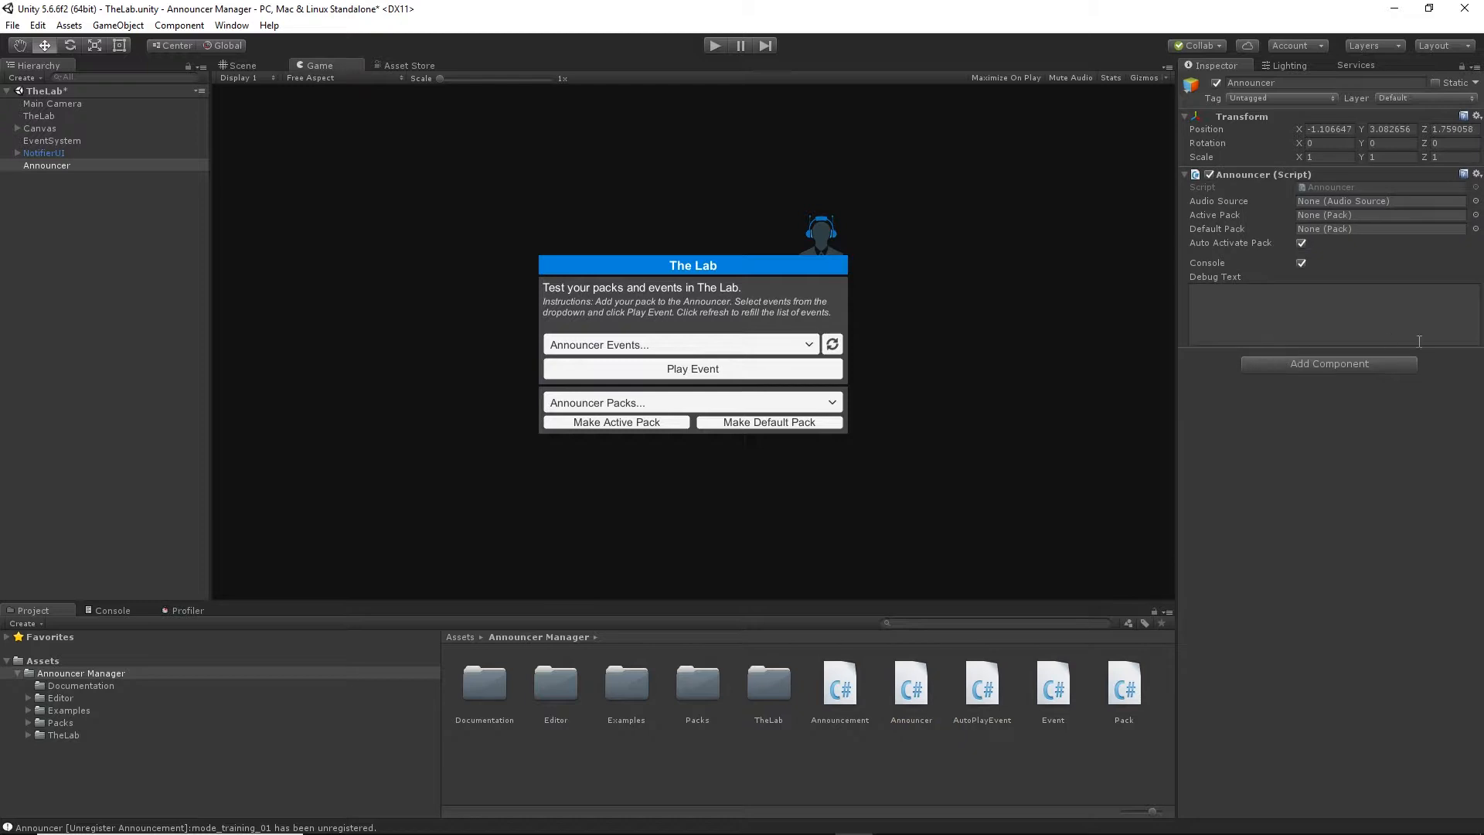
Delete the manually built Announcer object from the scene.
{"action": "left_click", "coordinate": [37, 229]}
{"action": "left_click", "coordinate": [53, 167]}
{"action": "key", "text": "Delete"}
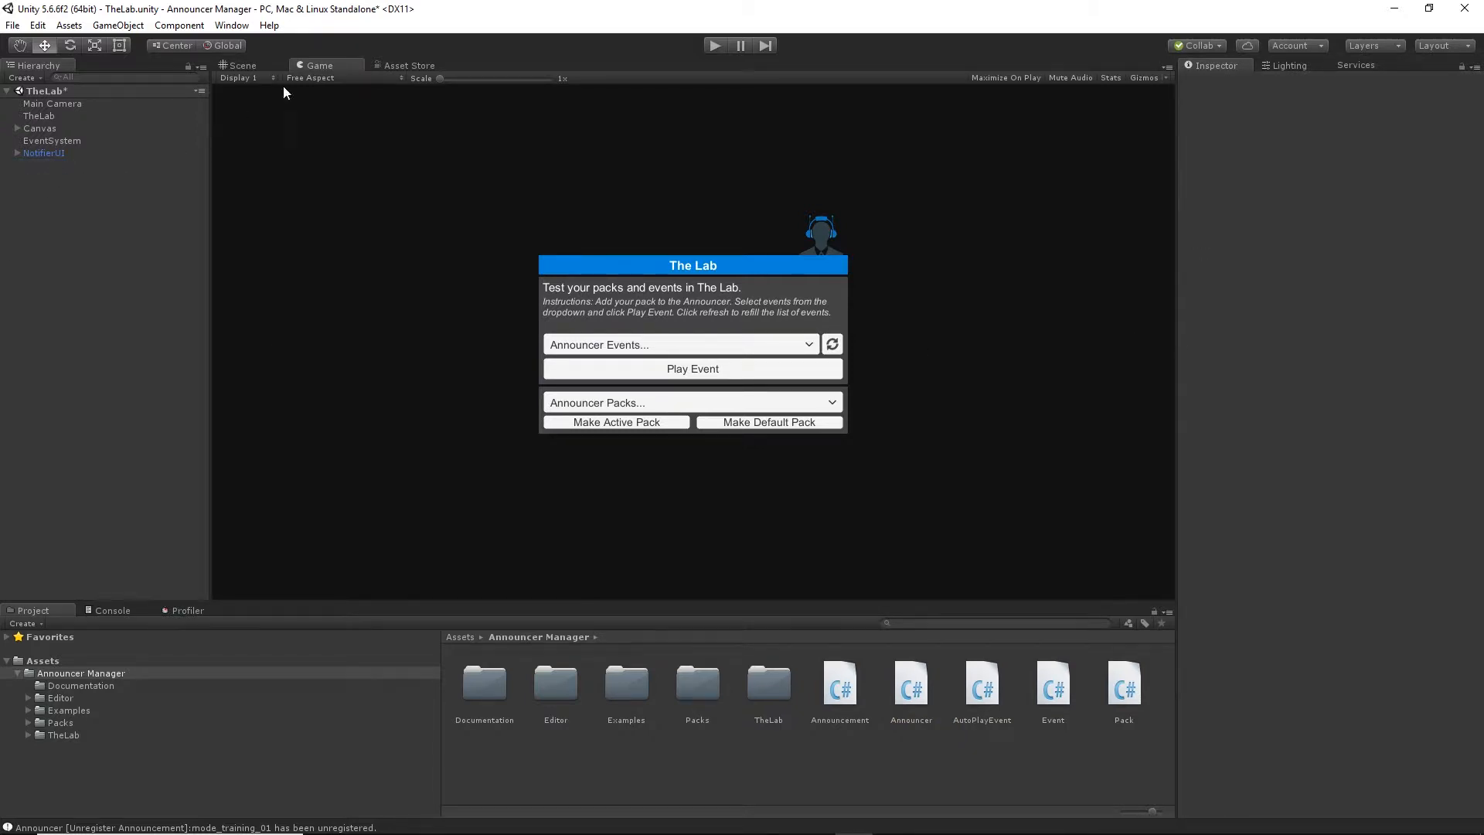
Add a ready-made Announcer object to the scene with Announcer Manager's Add Announcer command.
{"action": "left_click", "coordinate": [232, 25]}
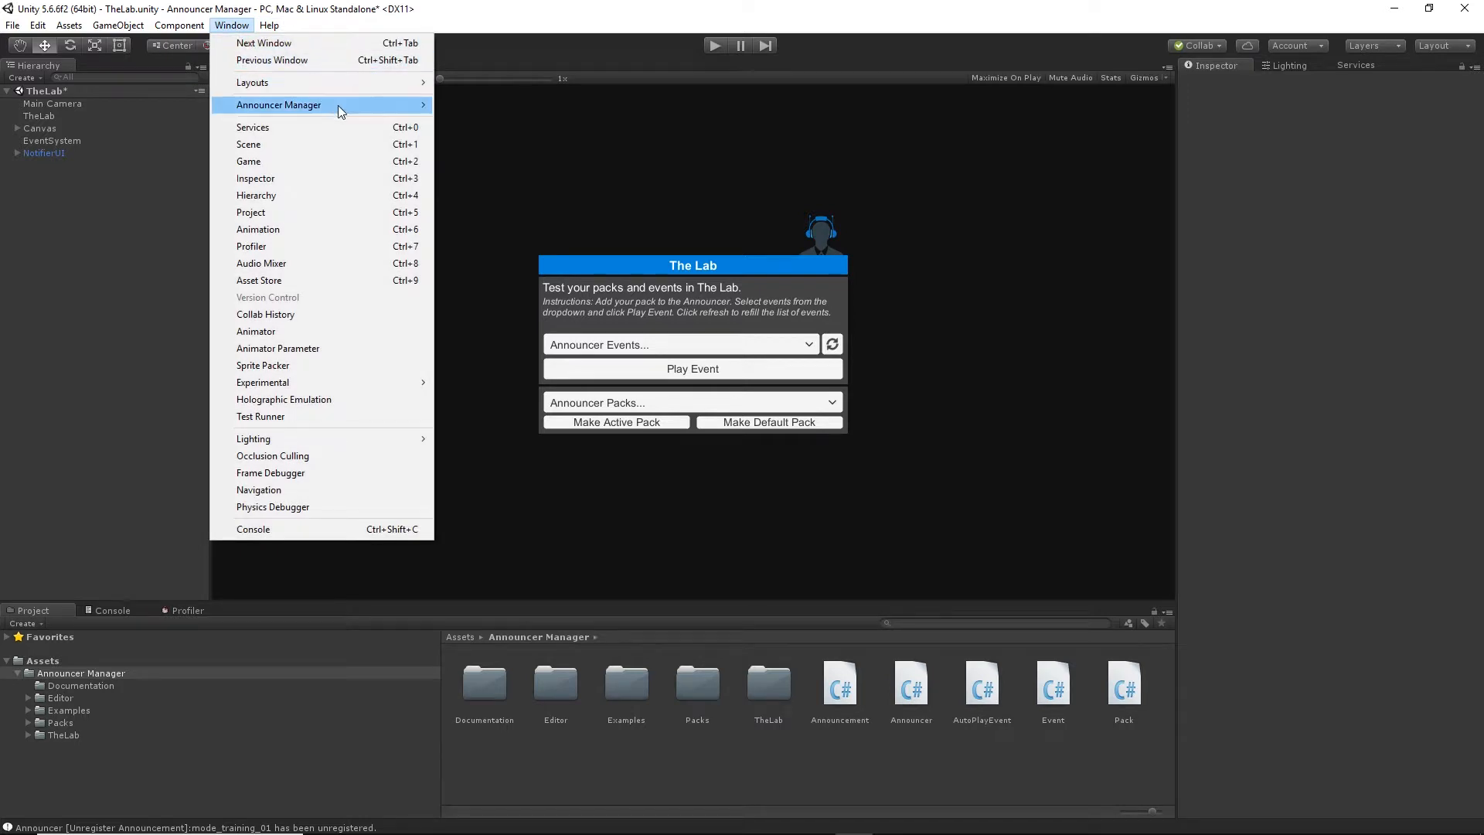
{"action": "mouse_move", "coordinate": [352, 111]}
{"action": "left_click", "coordinate": [456, 107]}
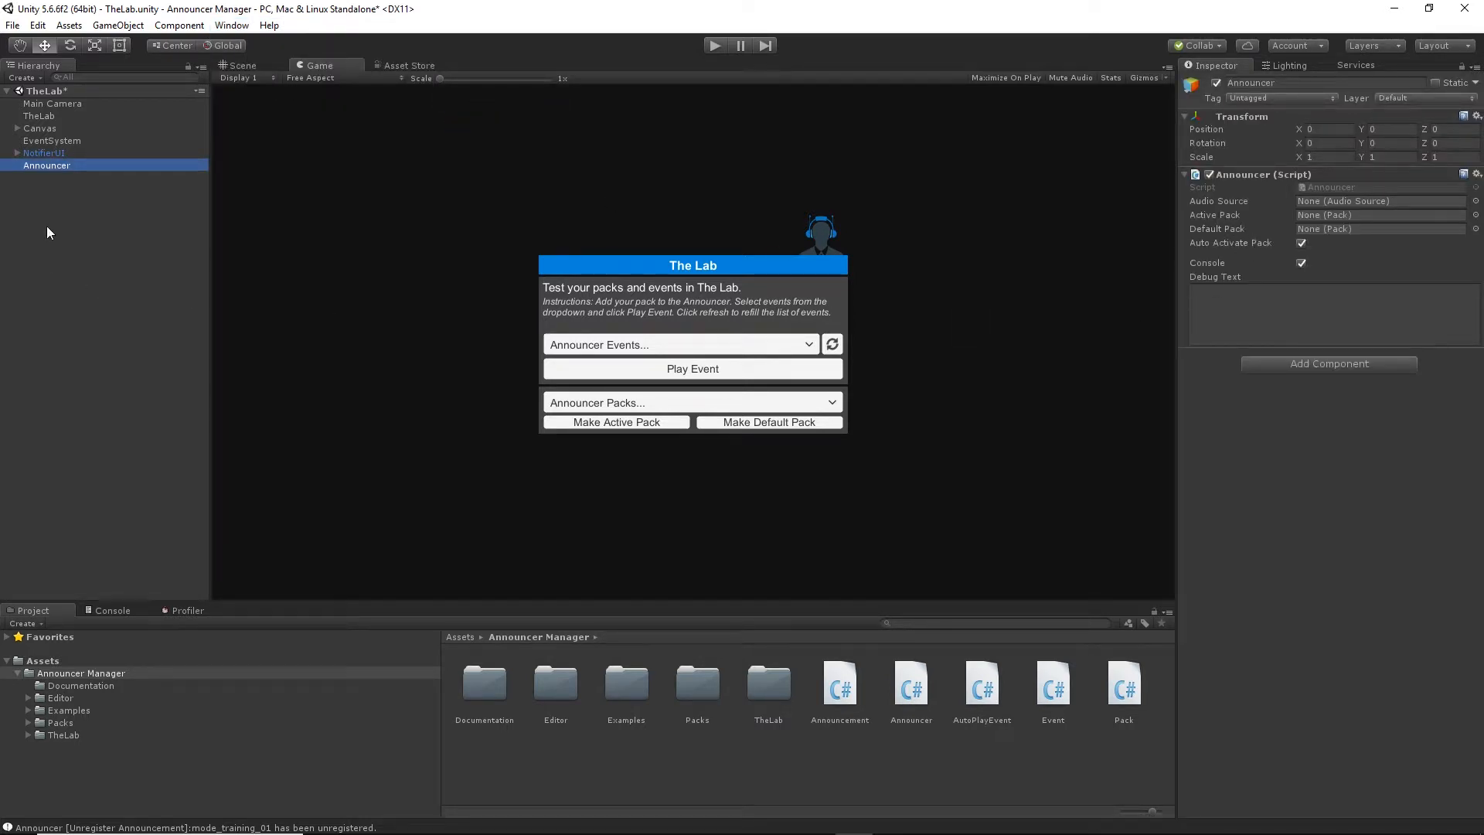
Create an empty child object named Pack under Announcer and attach the Pack script to it.
{"action": "right_click", "coordinate": [54, 165]}
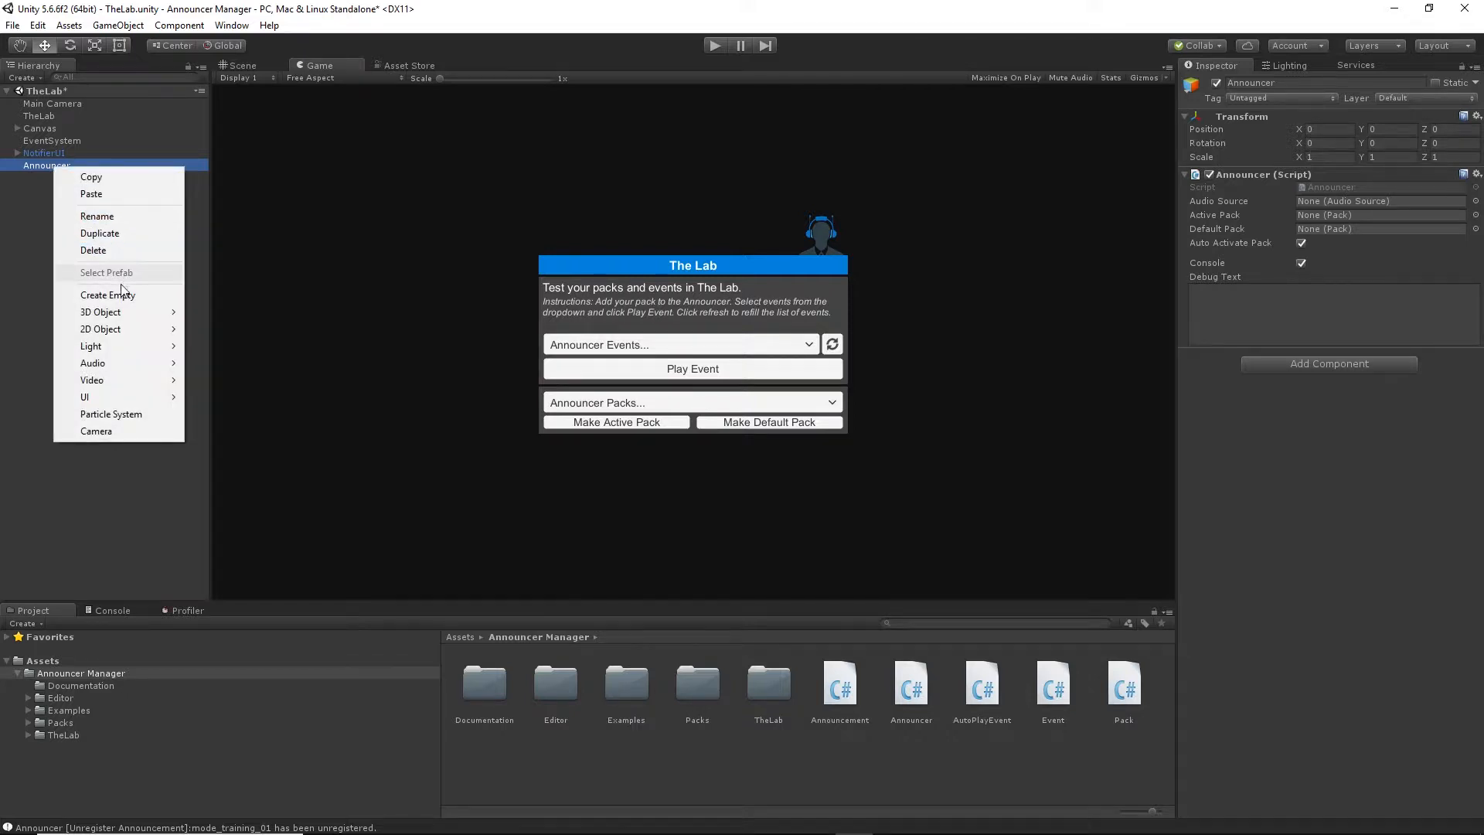
{"action": "left_click", "coordinate": [116, 294]}
{"action": "right_click", "coordinate": [64, 180]}
{"action": "left_click", "coordinate": [99, 227]}
{"action": "type", "text": "Pack"}
{"action": "key", "text": "Return"}
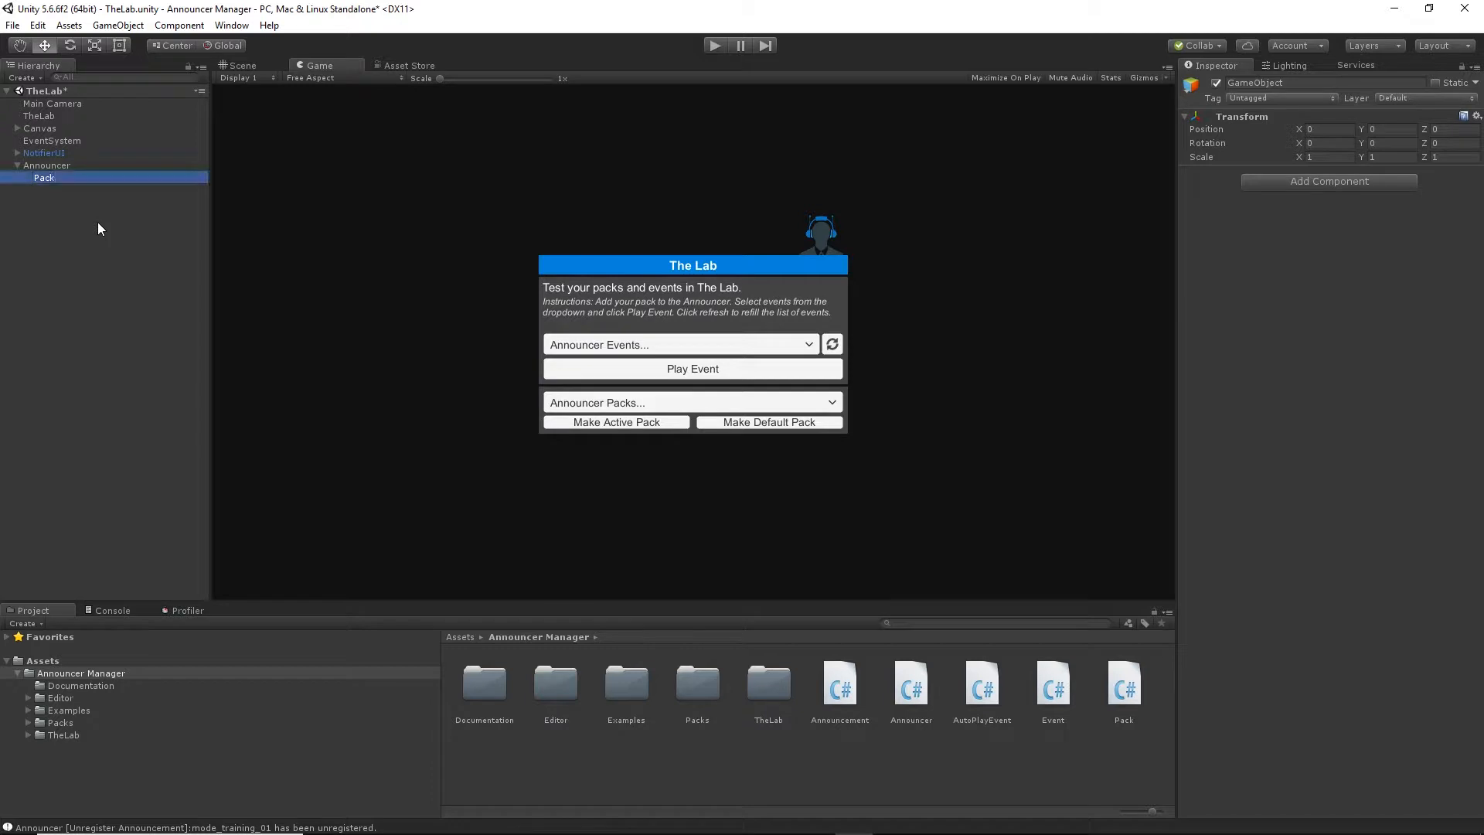
{"action": "left_click", "coordinate": [1115, 697]}
{"action": "left_click_drag", "start_coordinate": [1258, 392], "coordinate": [1258, 391]}
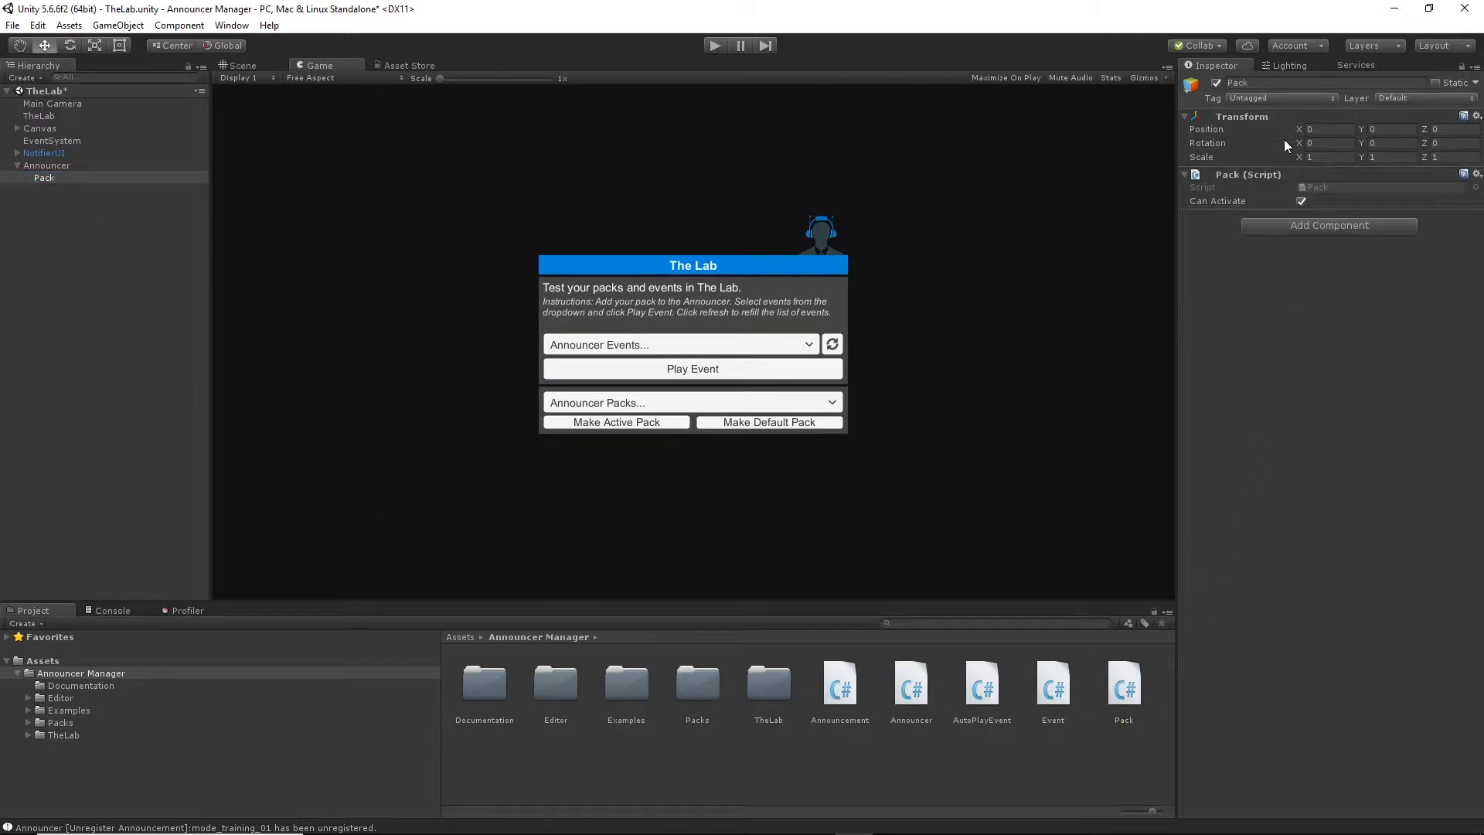
Add a second pack under Announcer with Announcer Manager's Add Pack command, and delete that extra pack.
{"action": "left_click", "coordinate": [70, 167]}
{"action": "left_click", "coordinate": [246, 28]}
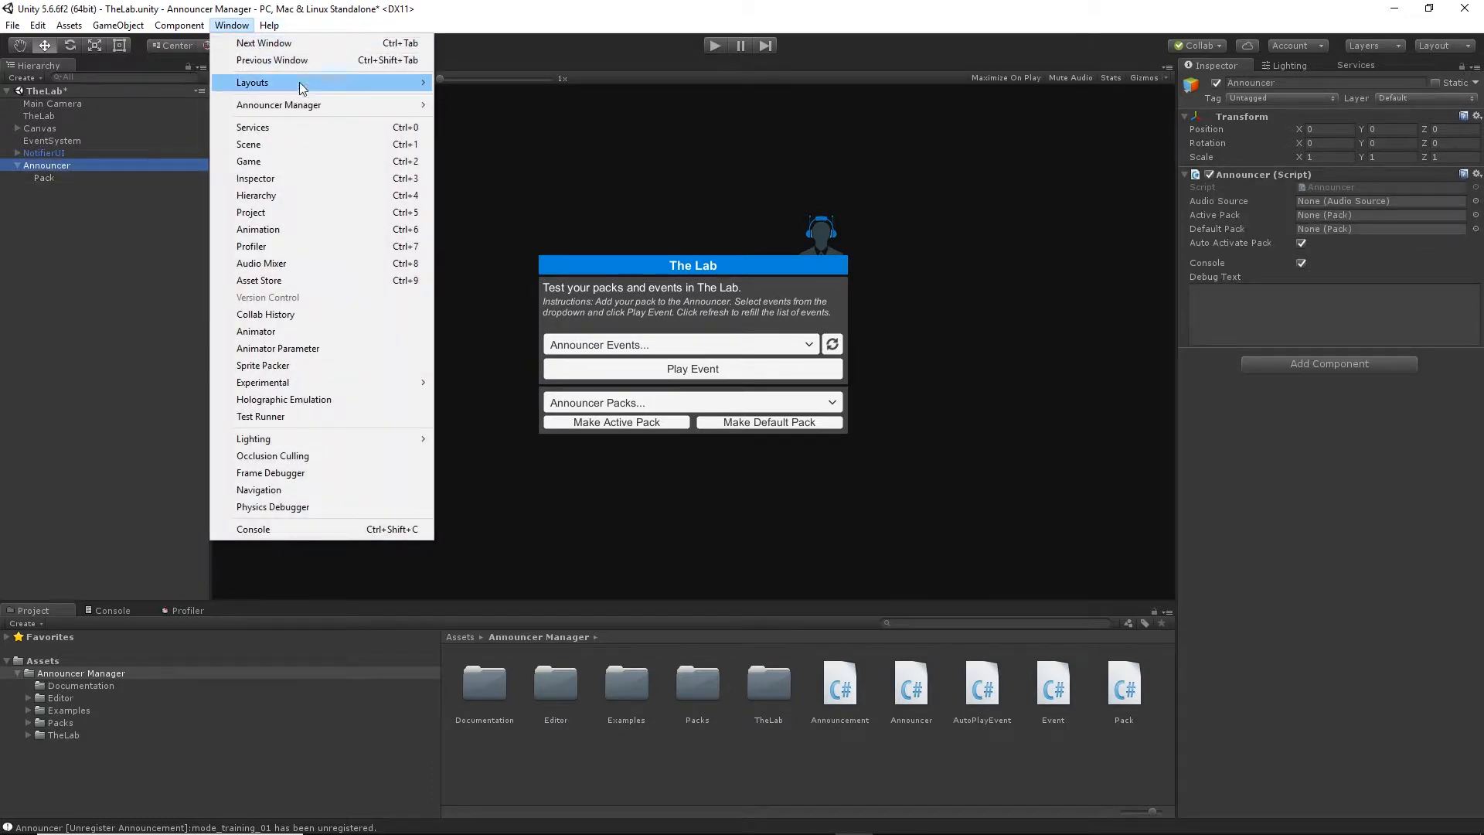
{"action": "mouse_move", "coordinate": [317, 107]}
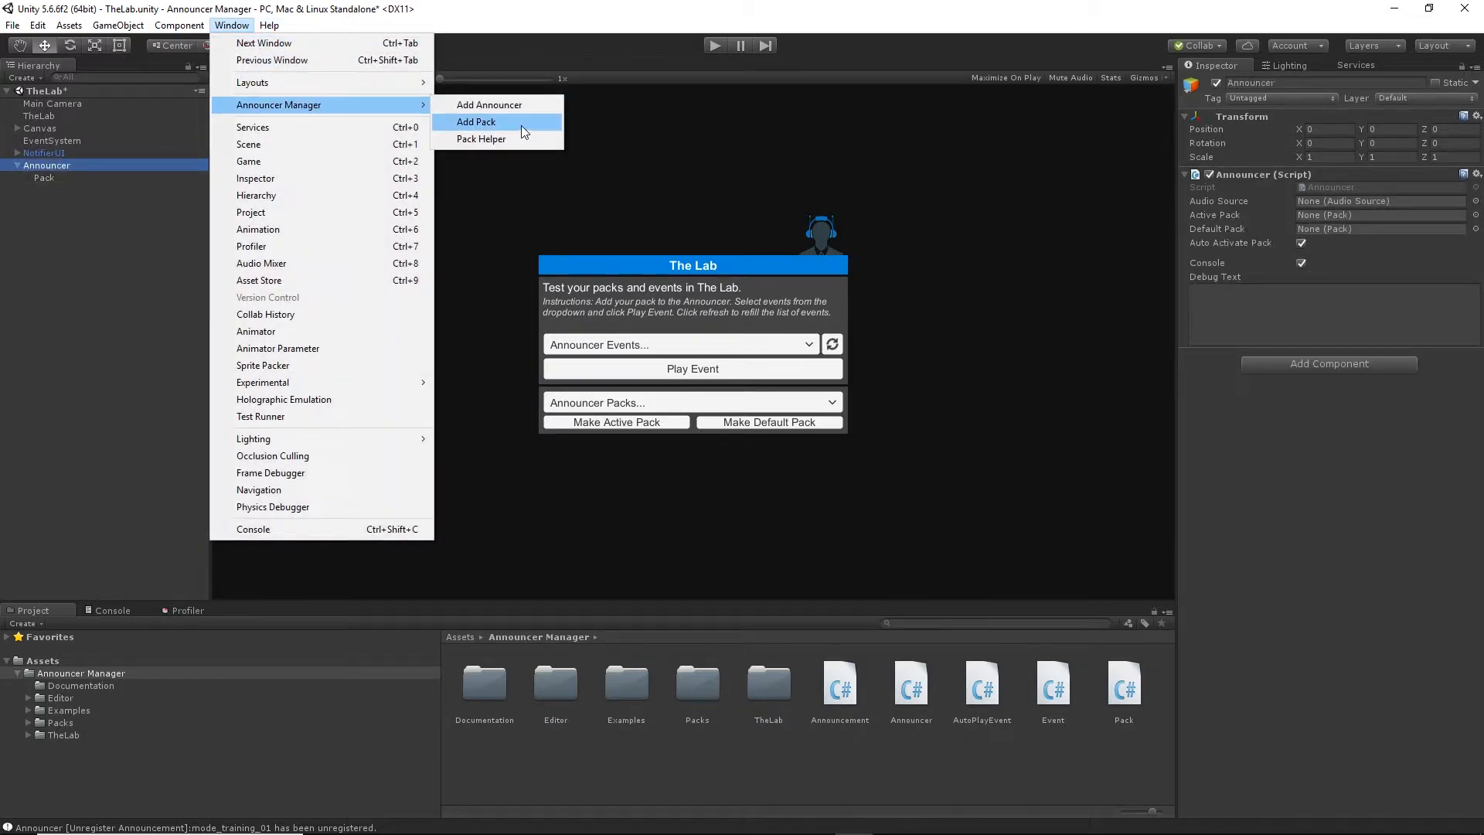
{"action": "left_click", "coordinate": [521, 125]}
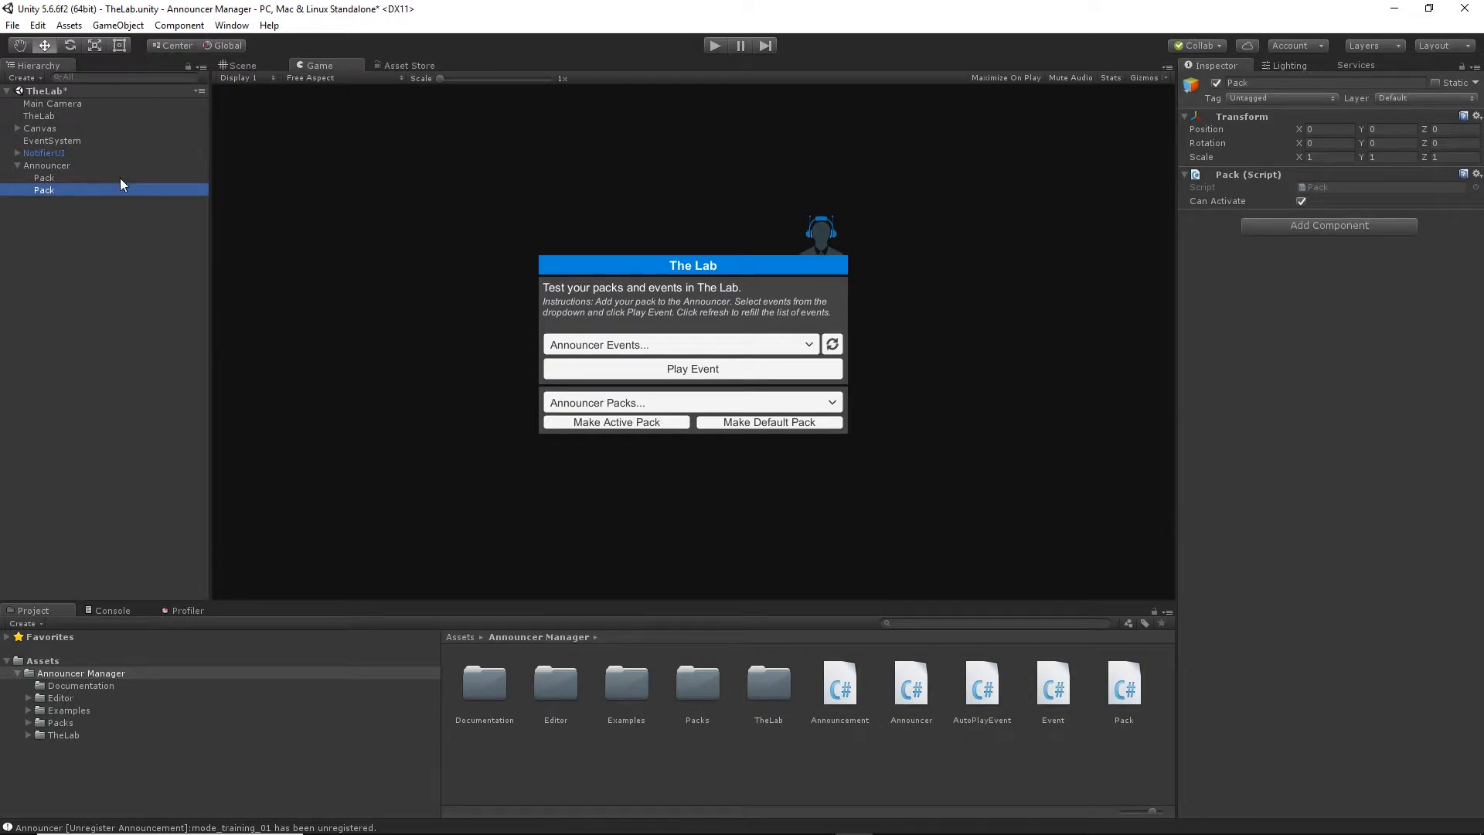
{"action": "key", "text": "Delete"}
Create an empty child object named Welcome under Pack and attach the Event script to it.
{"action": "left_click", "coordinate": [64, 177]}
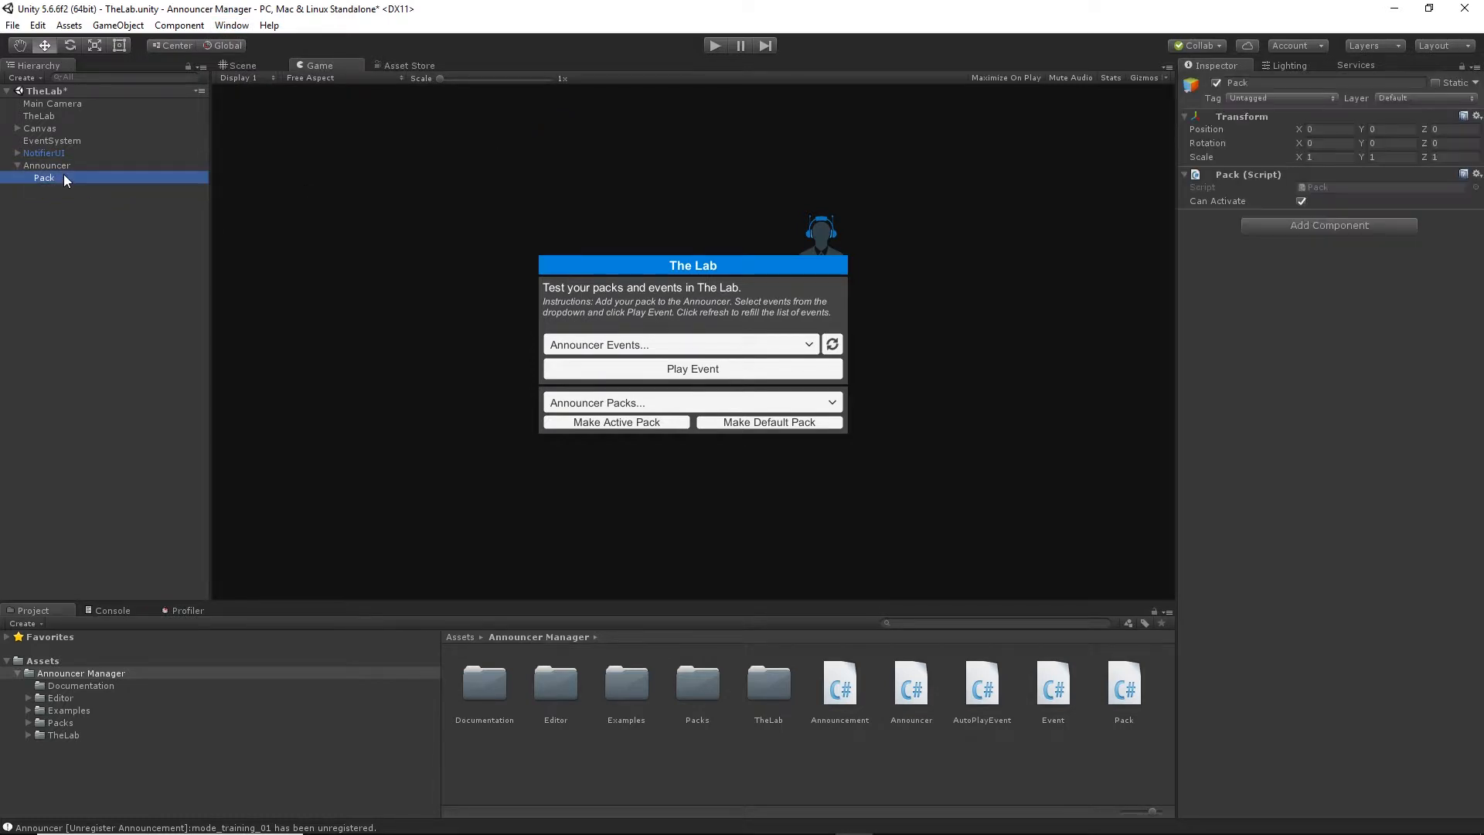
{"action": "right_click", "coordinate": [64, 179]}
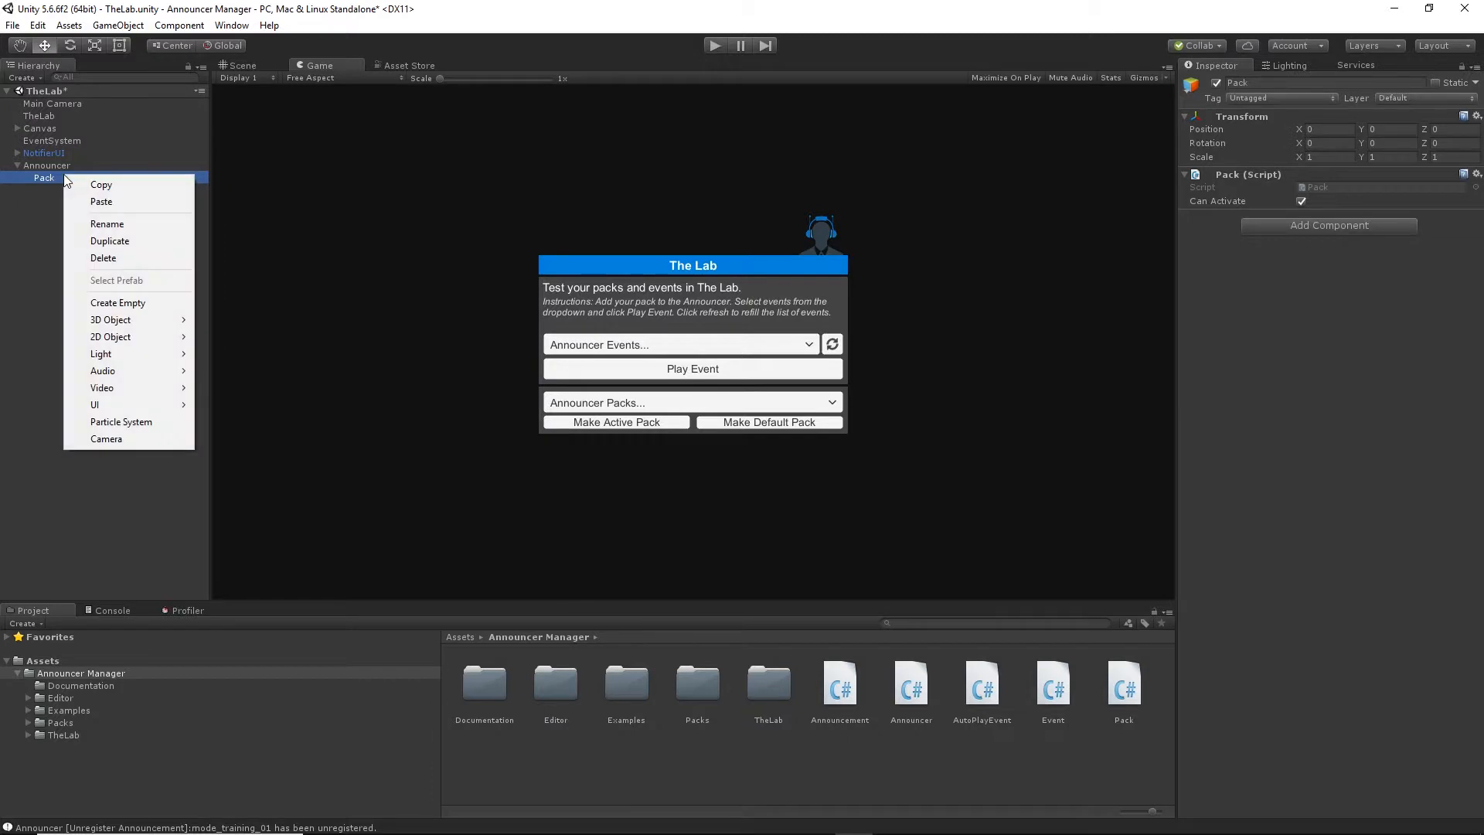
{"action": "left_click", "coordinate": [130, 303]}
{"action": "right_click", "coordinate": [68, 193]}
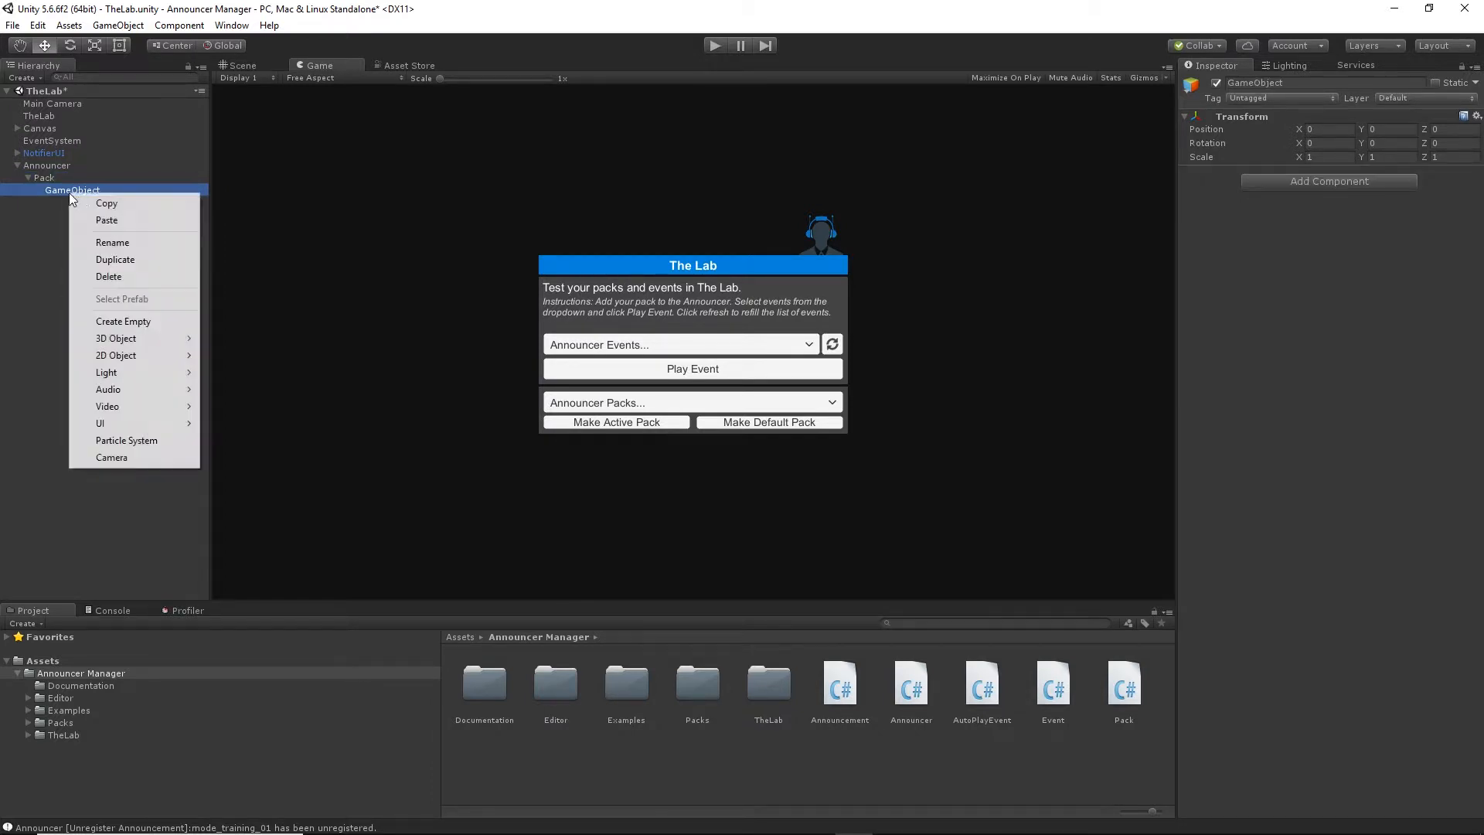
{"action": "left_click", "coordinate": [112, 244]}
{"action": "type", "text": "Welcome"}
{"action": "key", "text": "Return"}
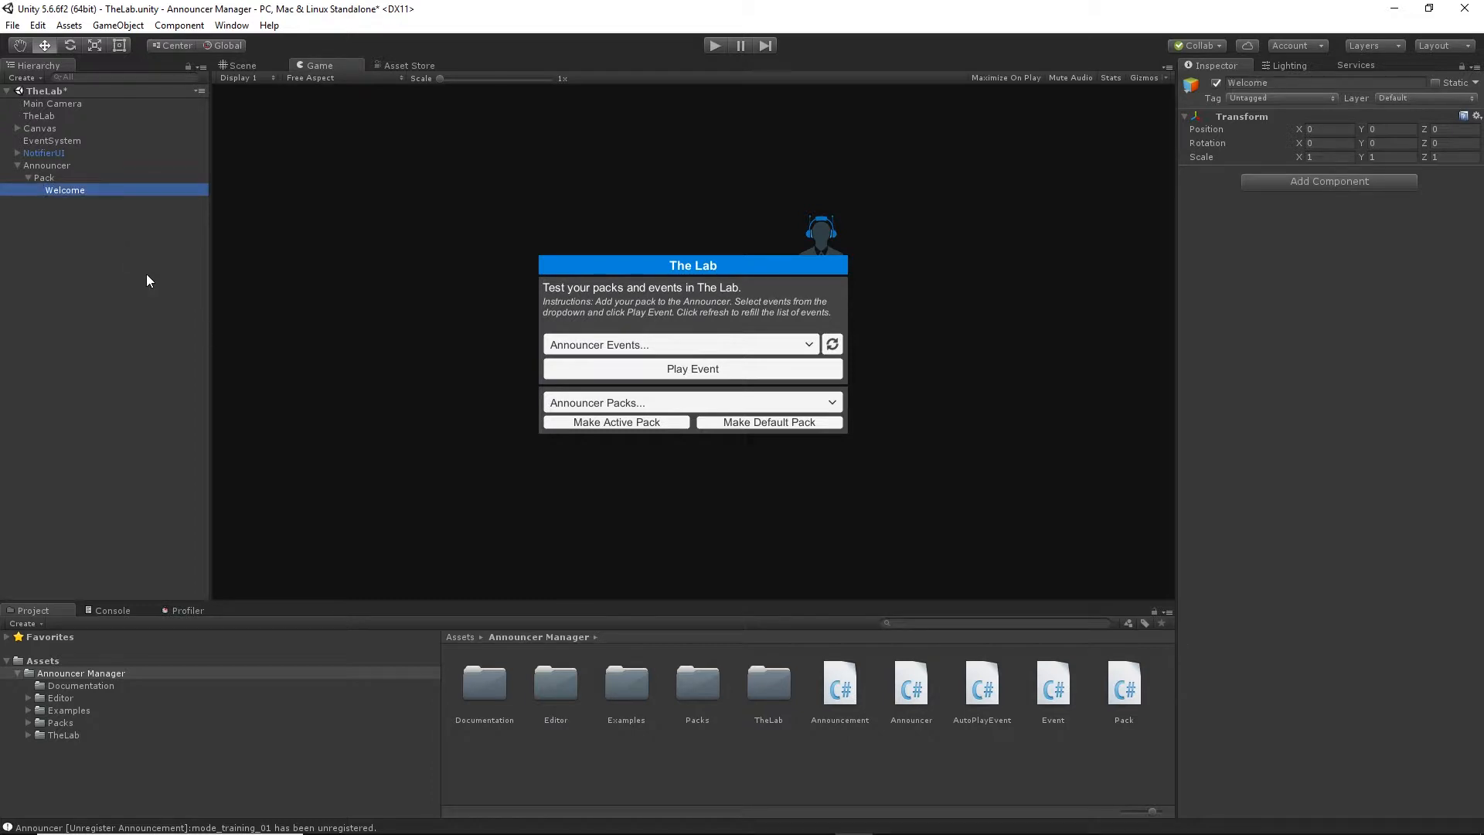
{"action": "left_click_drag", "start_coordinate": [1052, 700], "coordinate": [1278, 365]}
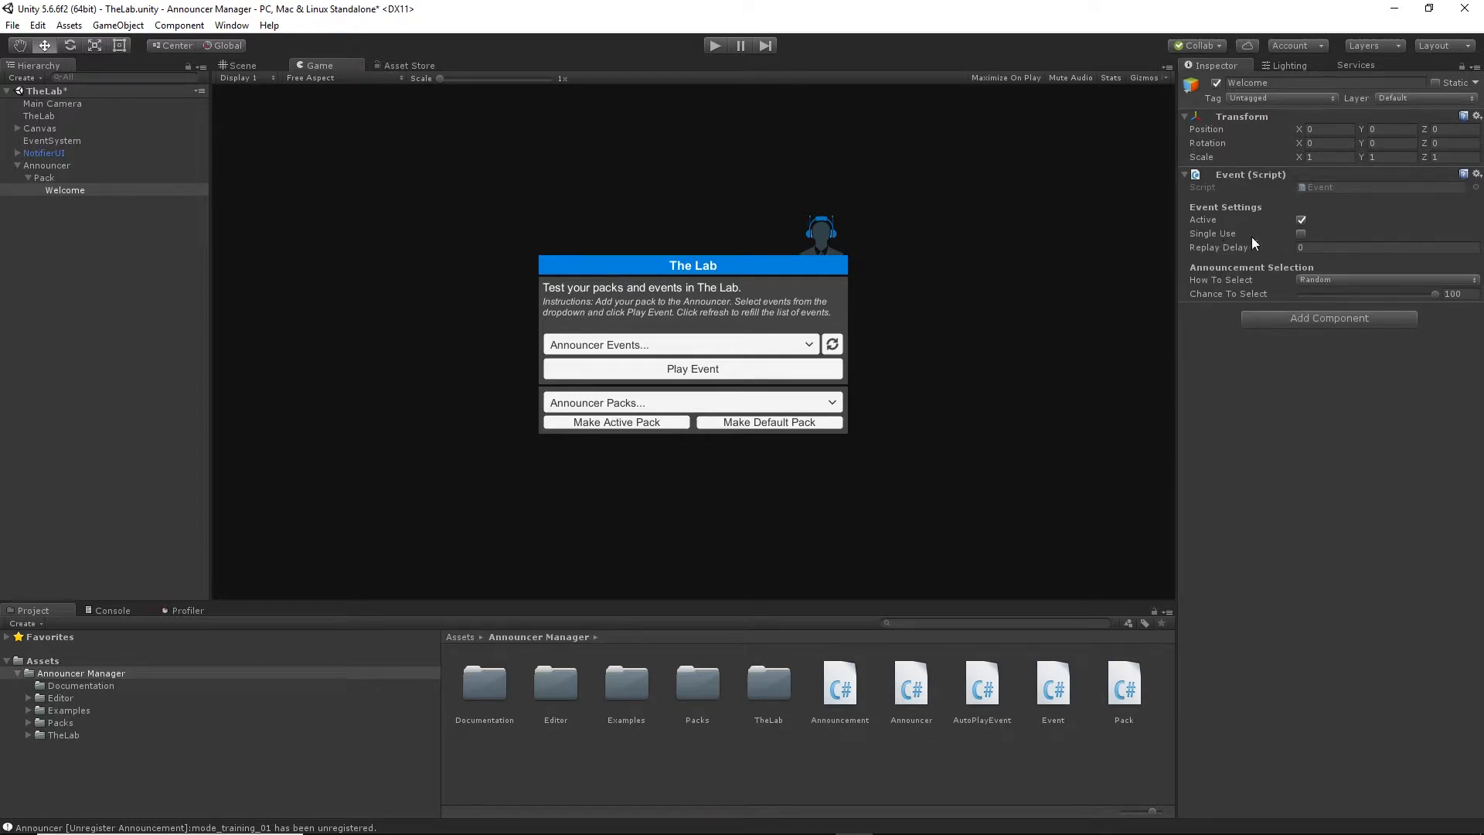
Examine the Welcome event's settings and the options available for How To Select.
{"action": "mouse_move", "coordinate": [1256, 242]}
{"action": "mouse_move", "coordinate": [1237, 280]}
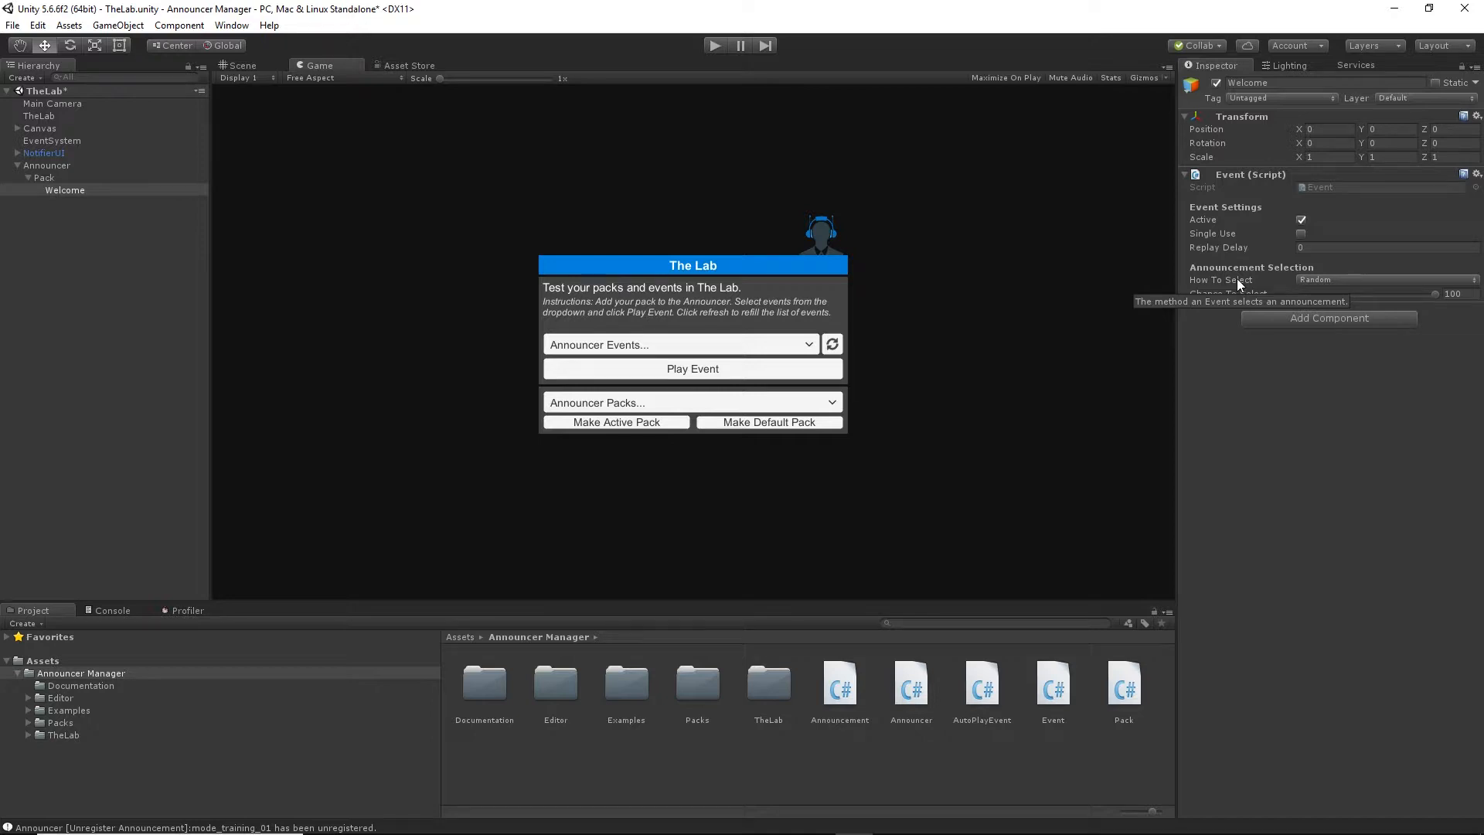
{"action": "left_click", "coordinate": [1310, 280]}
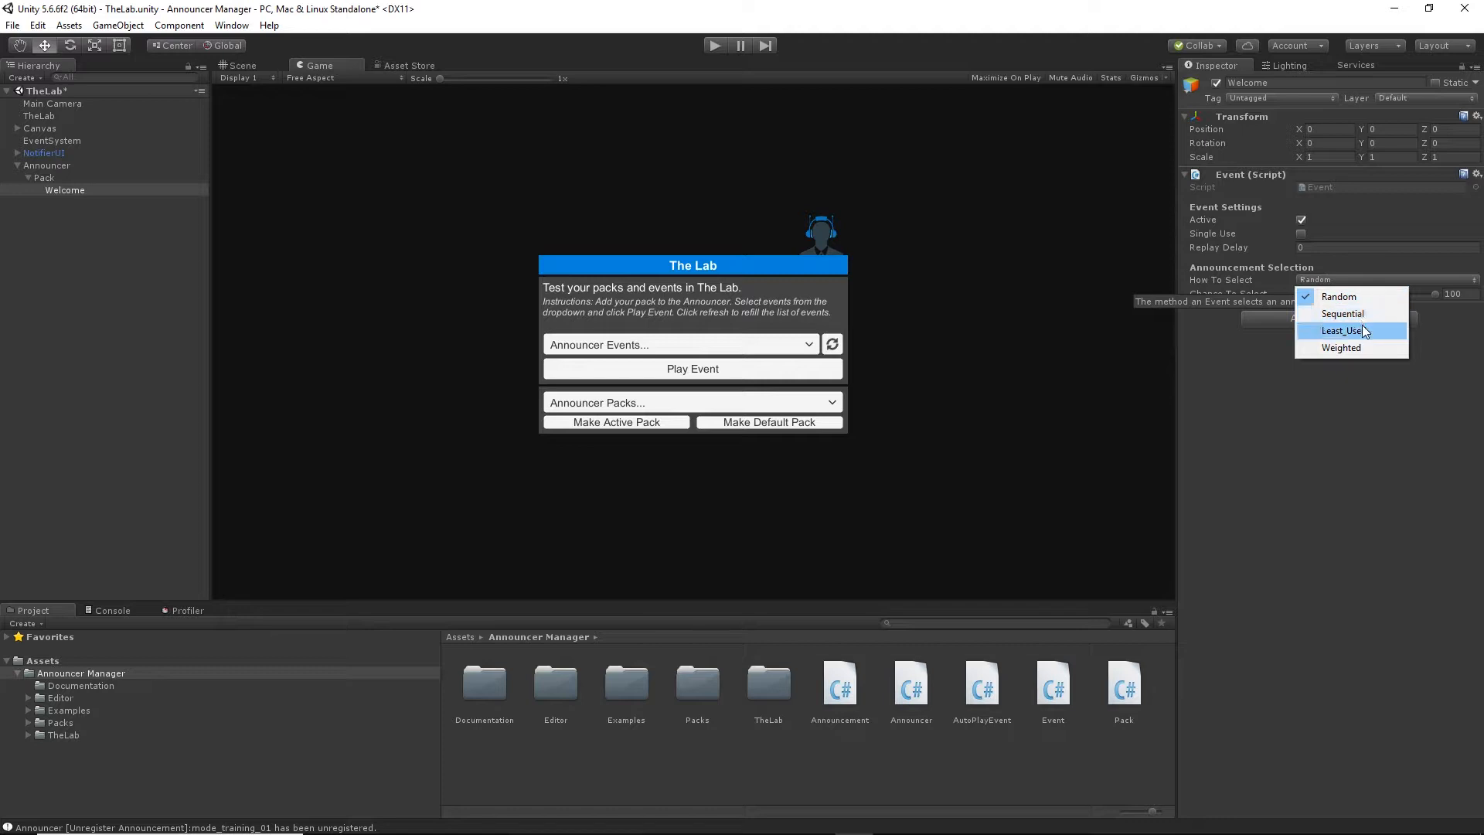
{"action": "left_click", "coordinate": [1351, 389]}
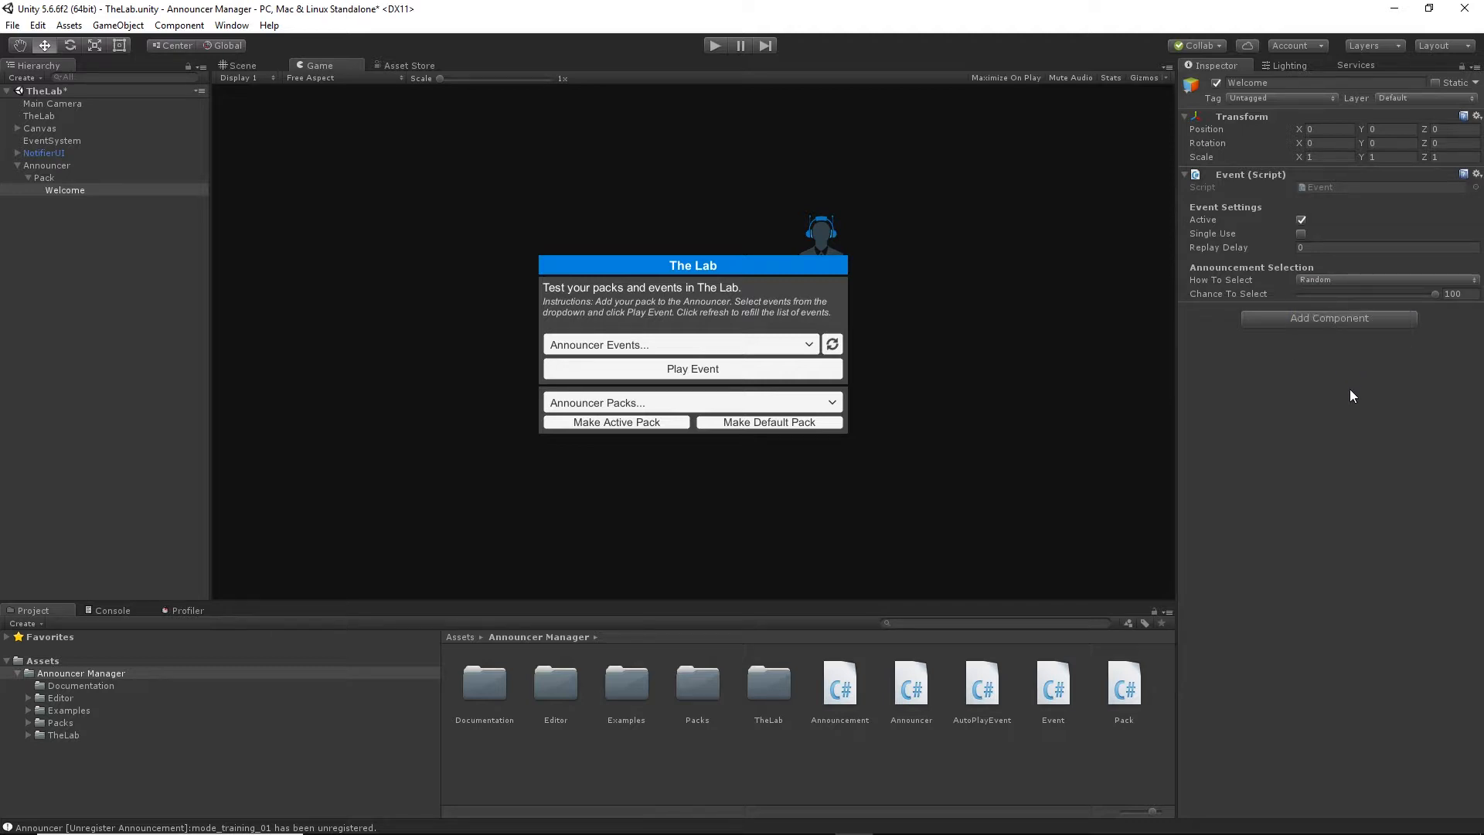
Create an empty child object named Welcome01 under Welcome and attach the Announcement script to it.
{"action": "right_click", "coordinate": [72, 190]}
{"action": "left_click", "coordinate": [121, 319]}
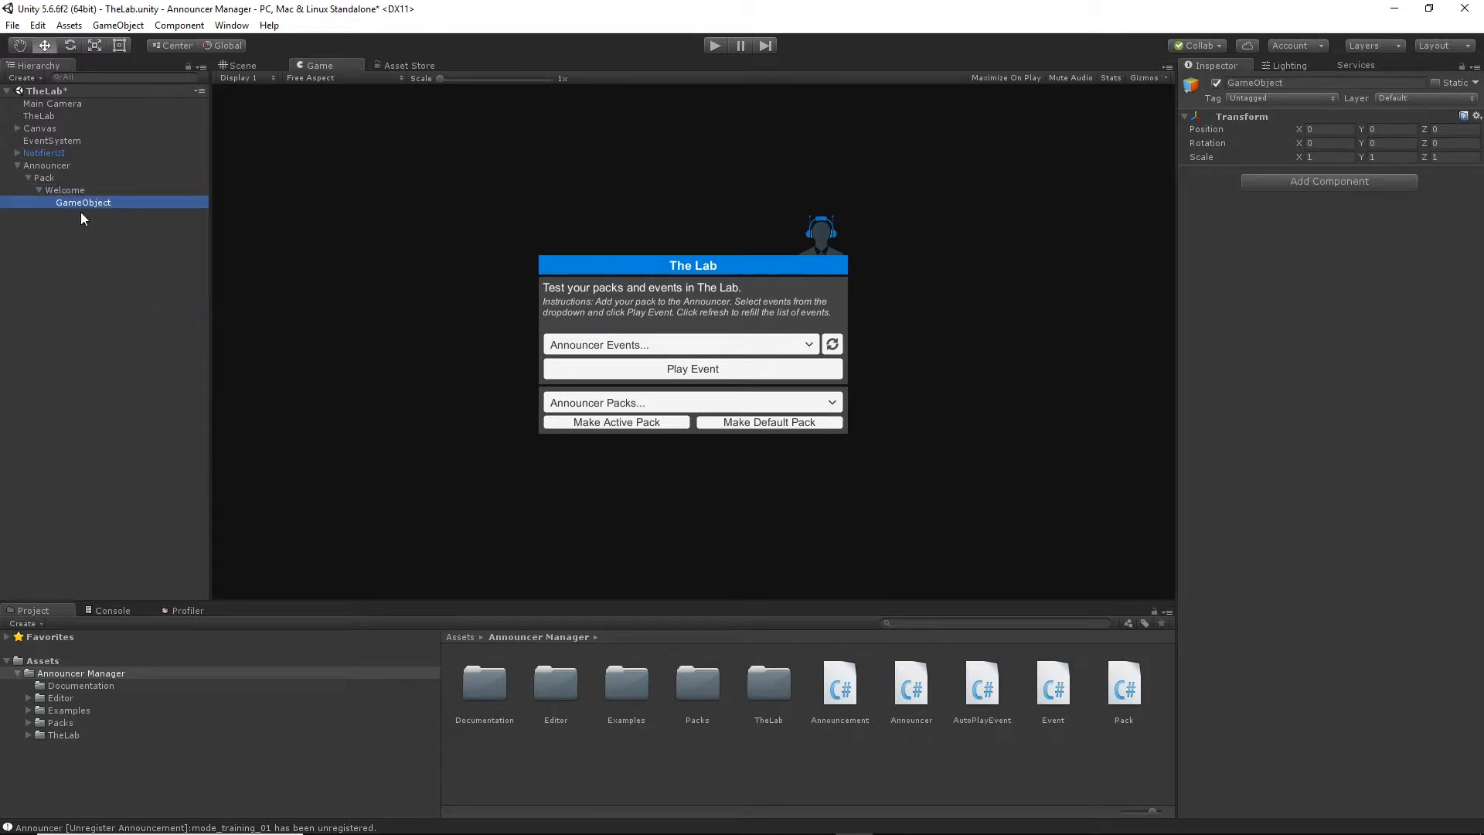
{"action": "left_click", "coordinate": [86, 204]}
{"action": "type", "text": "Welcome01"}
{"action": "key", "text": "Return"}
{"action": "left_click_drag", "start_coordinate": [842, 684], "coordinate": [1260, 314]}
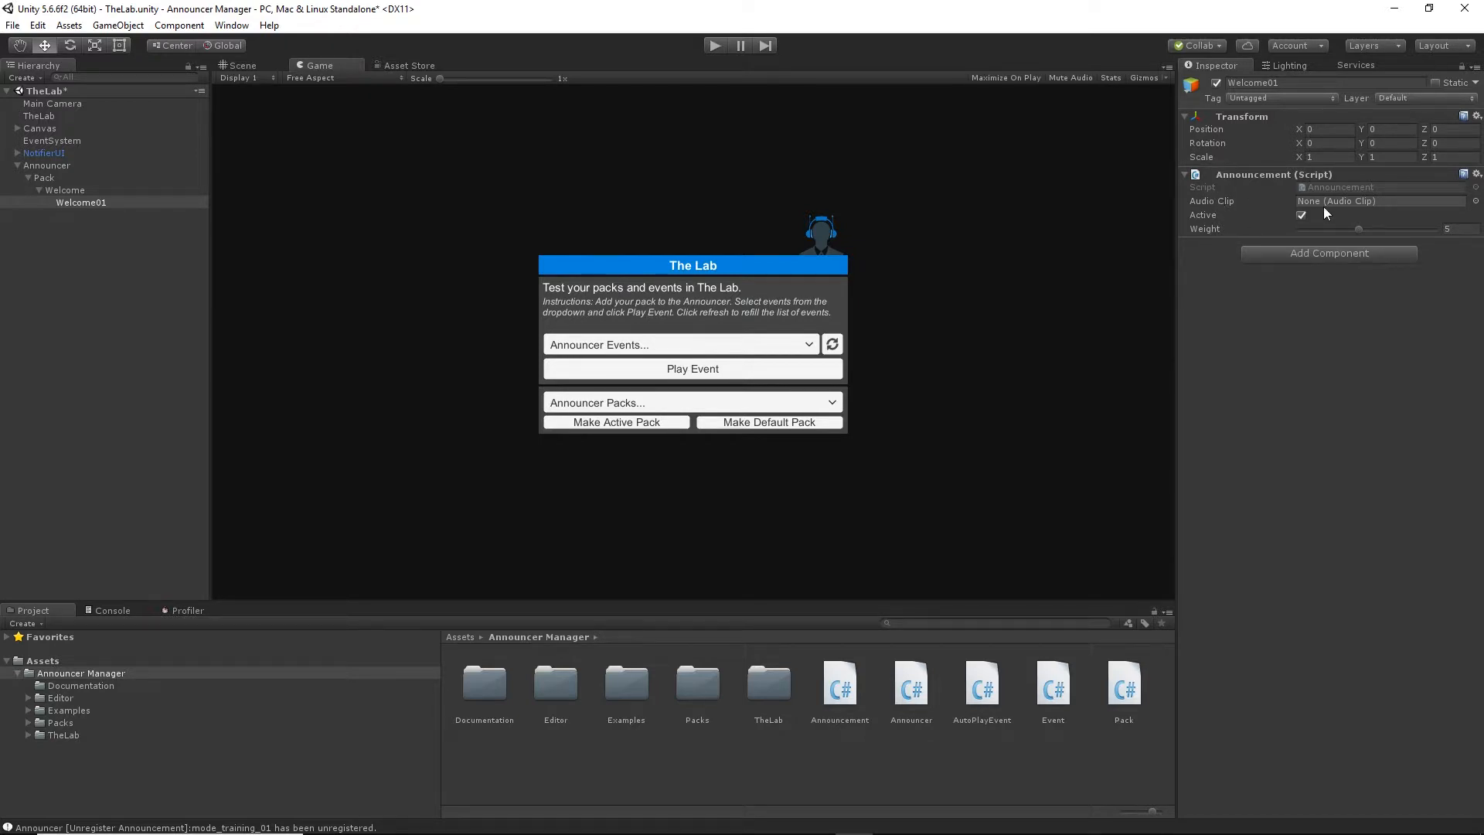
Search SamplePack's Audio folder for "welcome" and assign the SamplePack_Welcome clip as Welcome01's Audio Clip.
{"action": "double_click", "coordinate": [687, 680]}
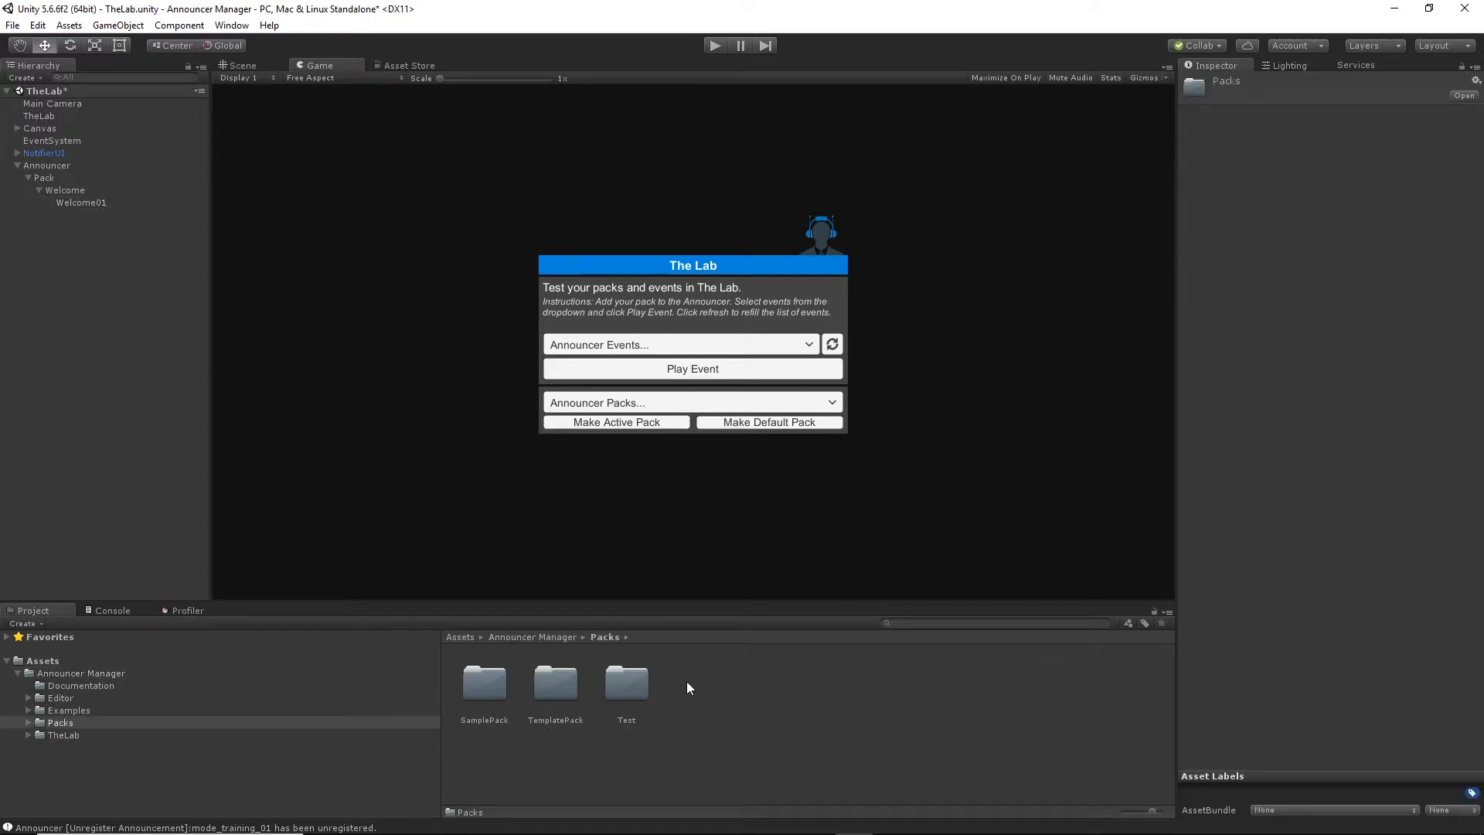
{"action": "double_click", "coordinate": [493, 688]}
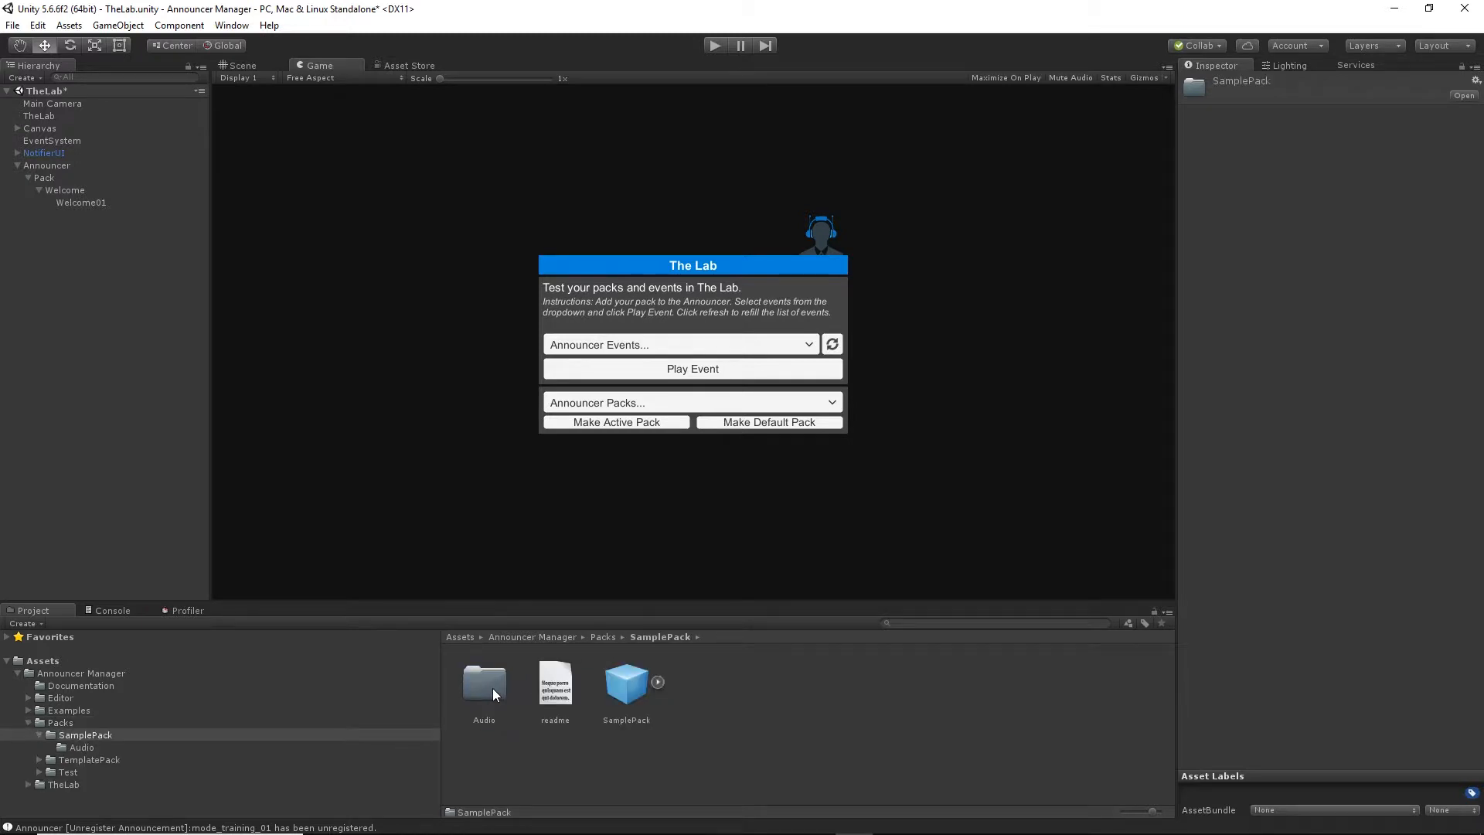
{"action": "double_click", "coordinate": [493, 688]}
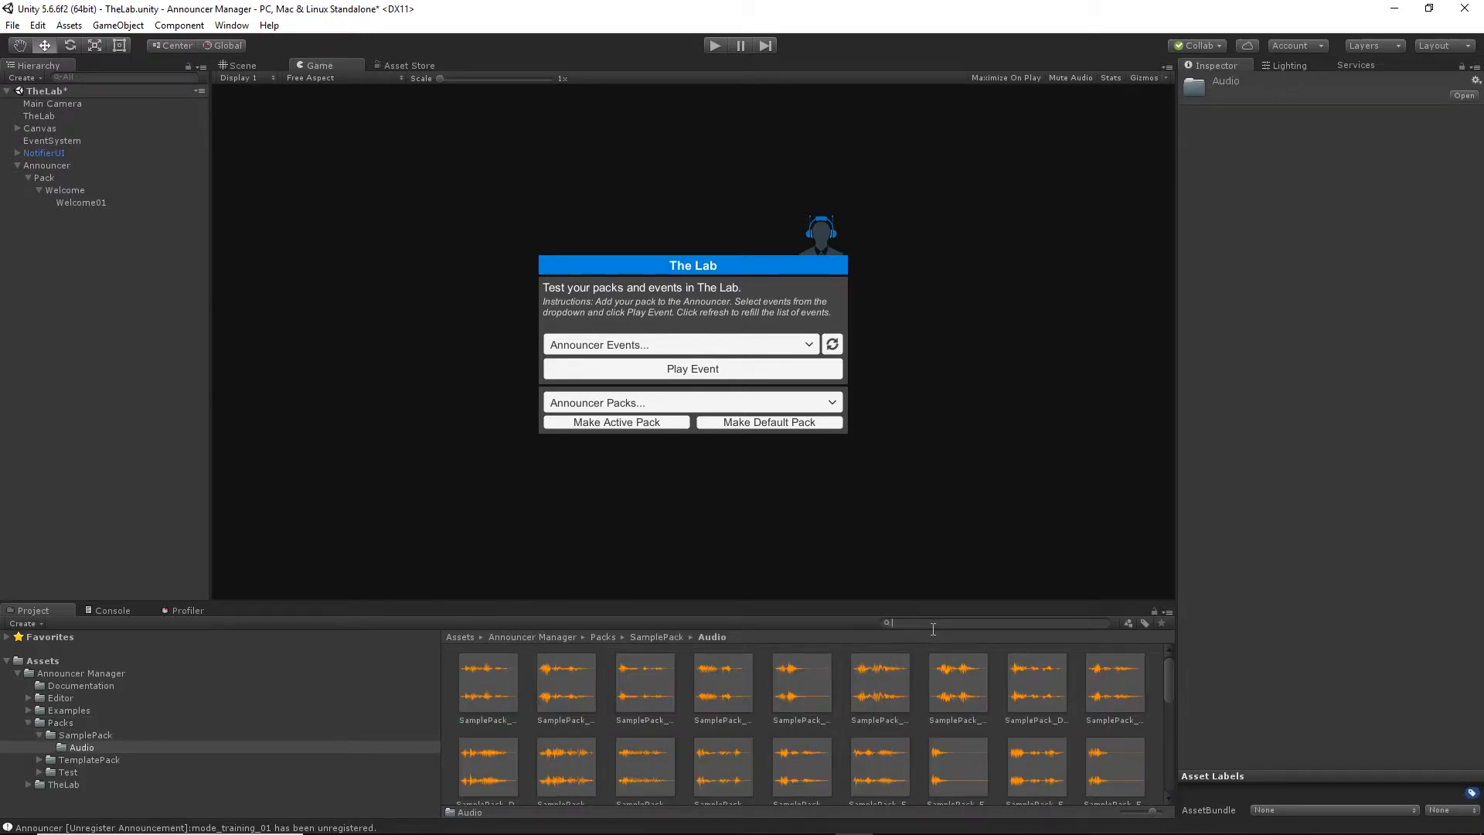
{"action": "type", "text": "welcome"}
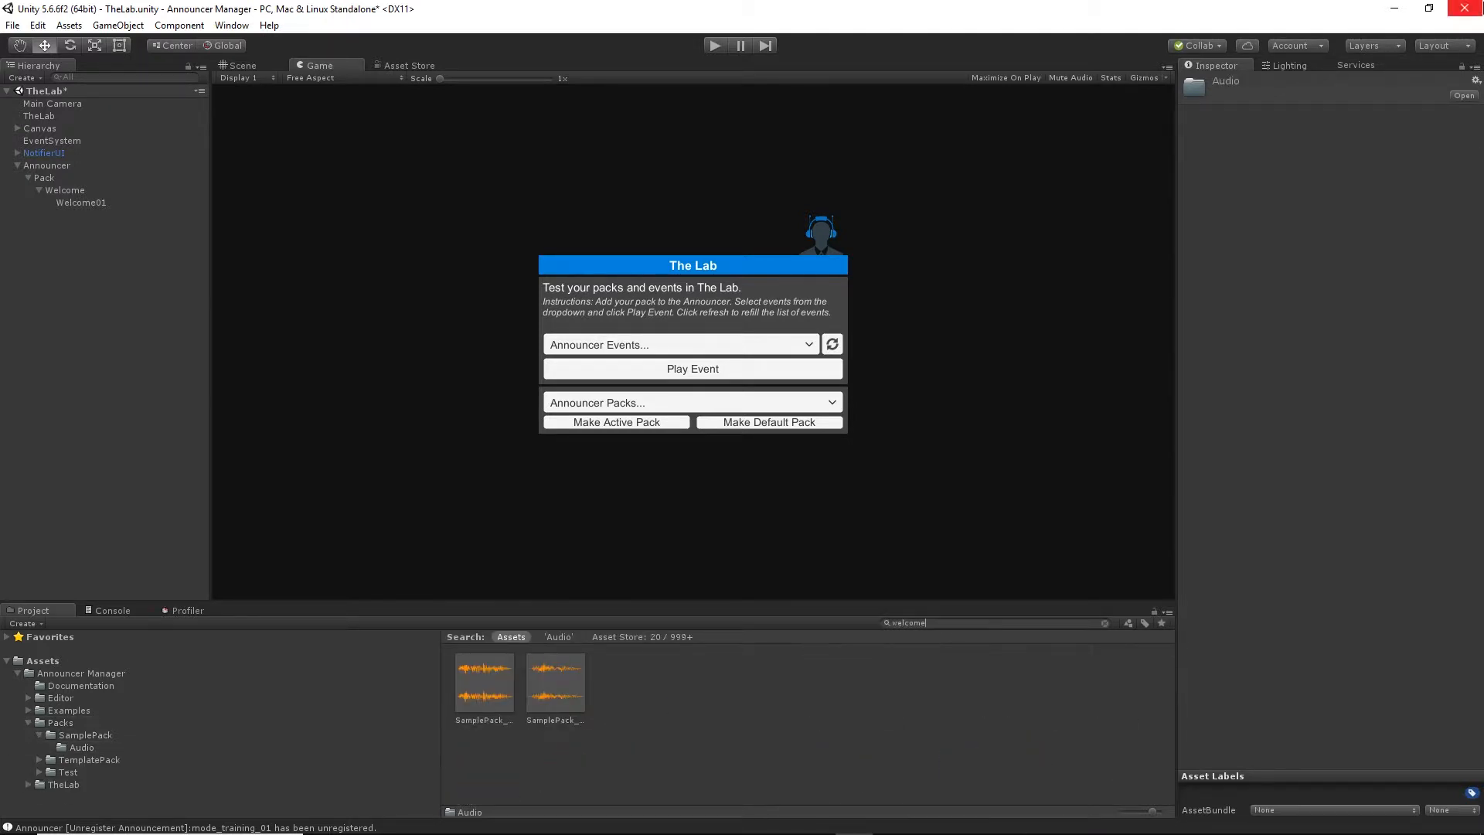
{"action": "left_click", "coordinate": [103, 204]}
{"action": "left_click_drag", "start_coordinate": [490, 687], "coordinate": [1337, 201]}
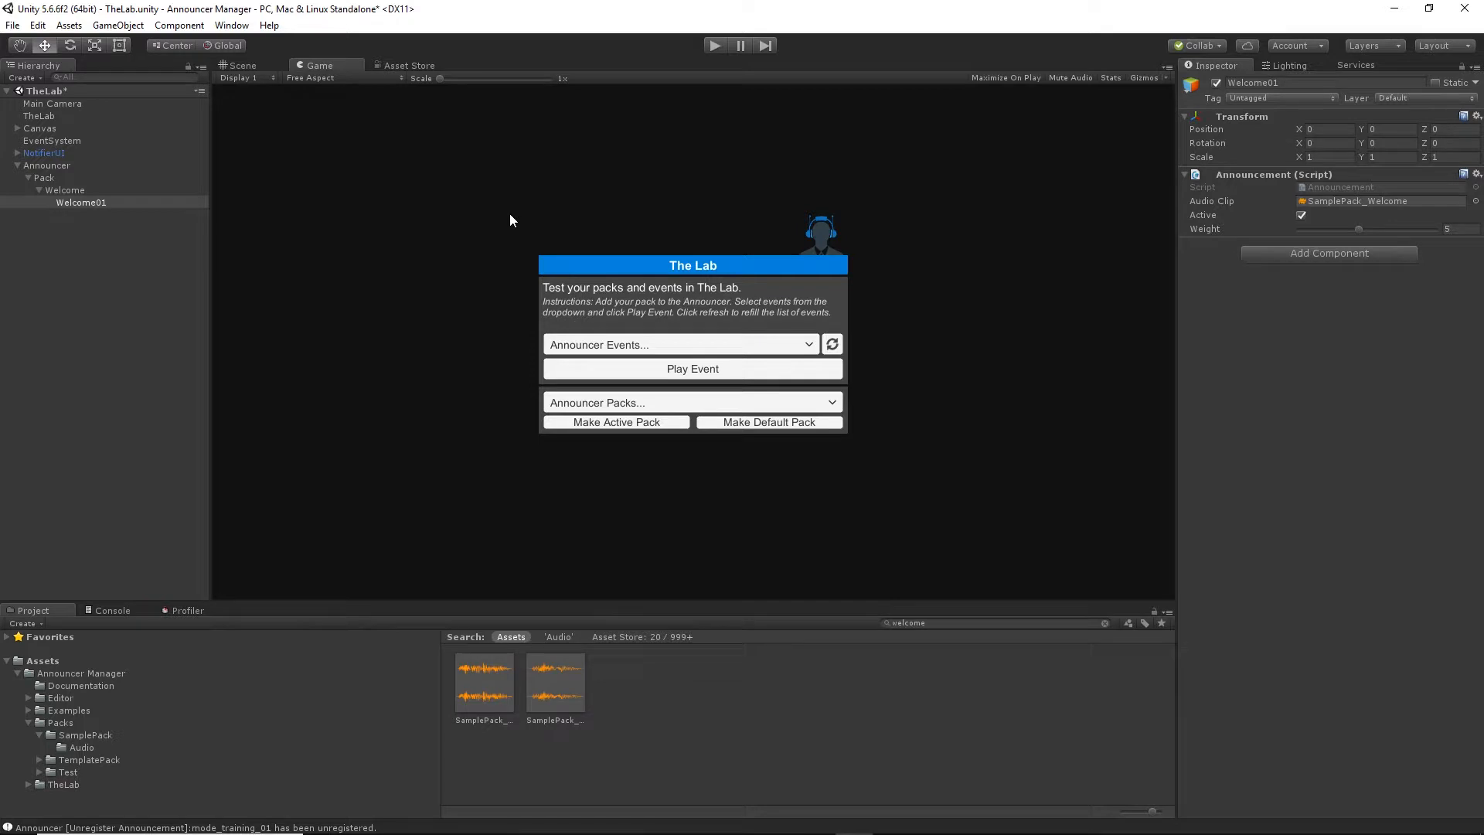
Run the scene, play the Welcome event once from The Lab, and stop the scene.
{"action": "left_click", "coordinate": [713, 46]}
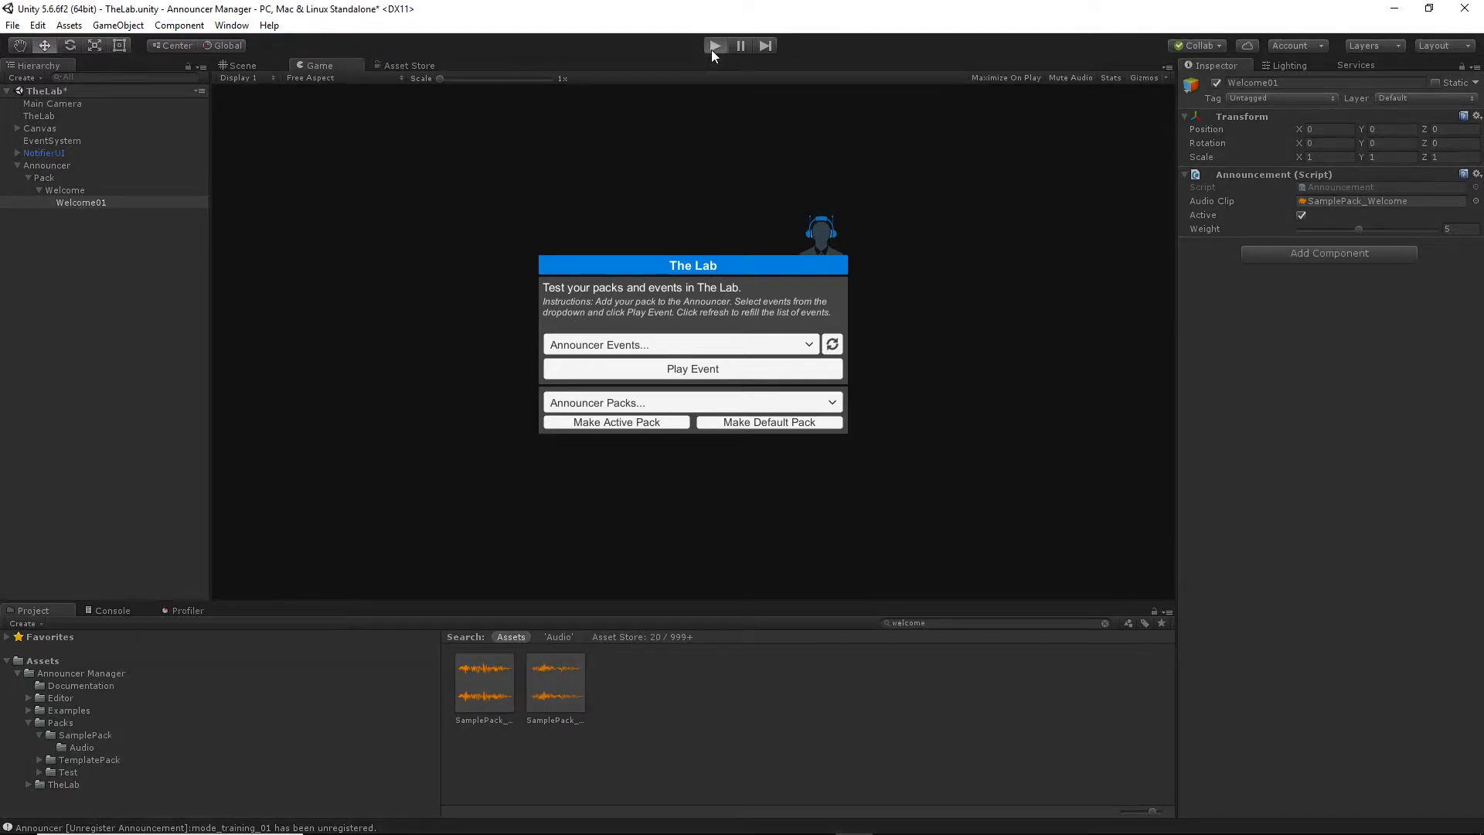
{"action": "left_click", "coordinate": [754, 345]}
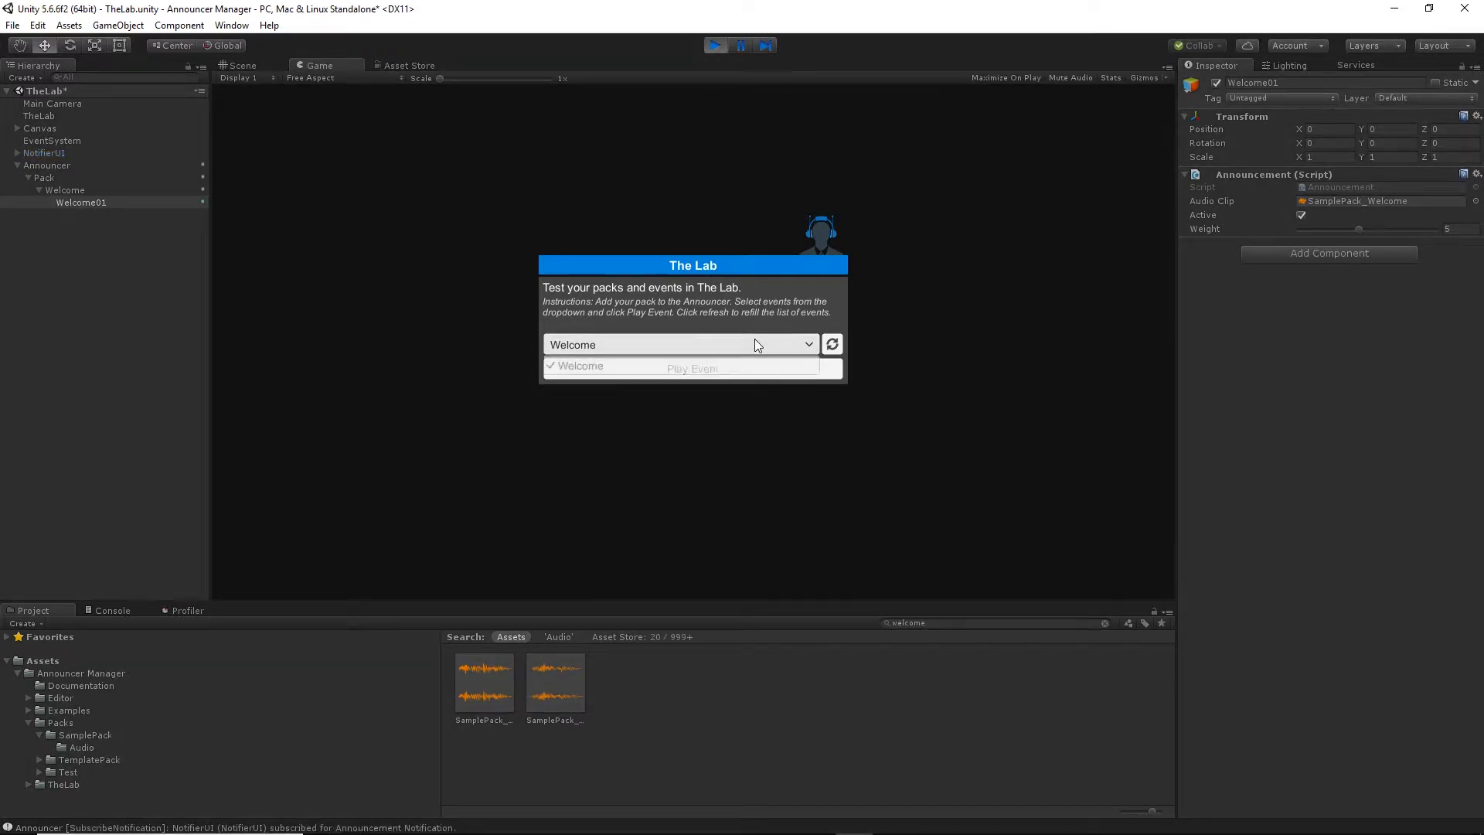
{"action": "left_click", "coordinate": [679, 310]}
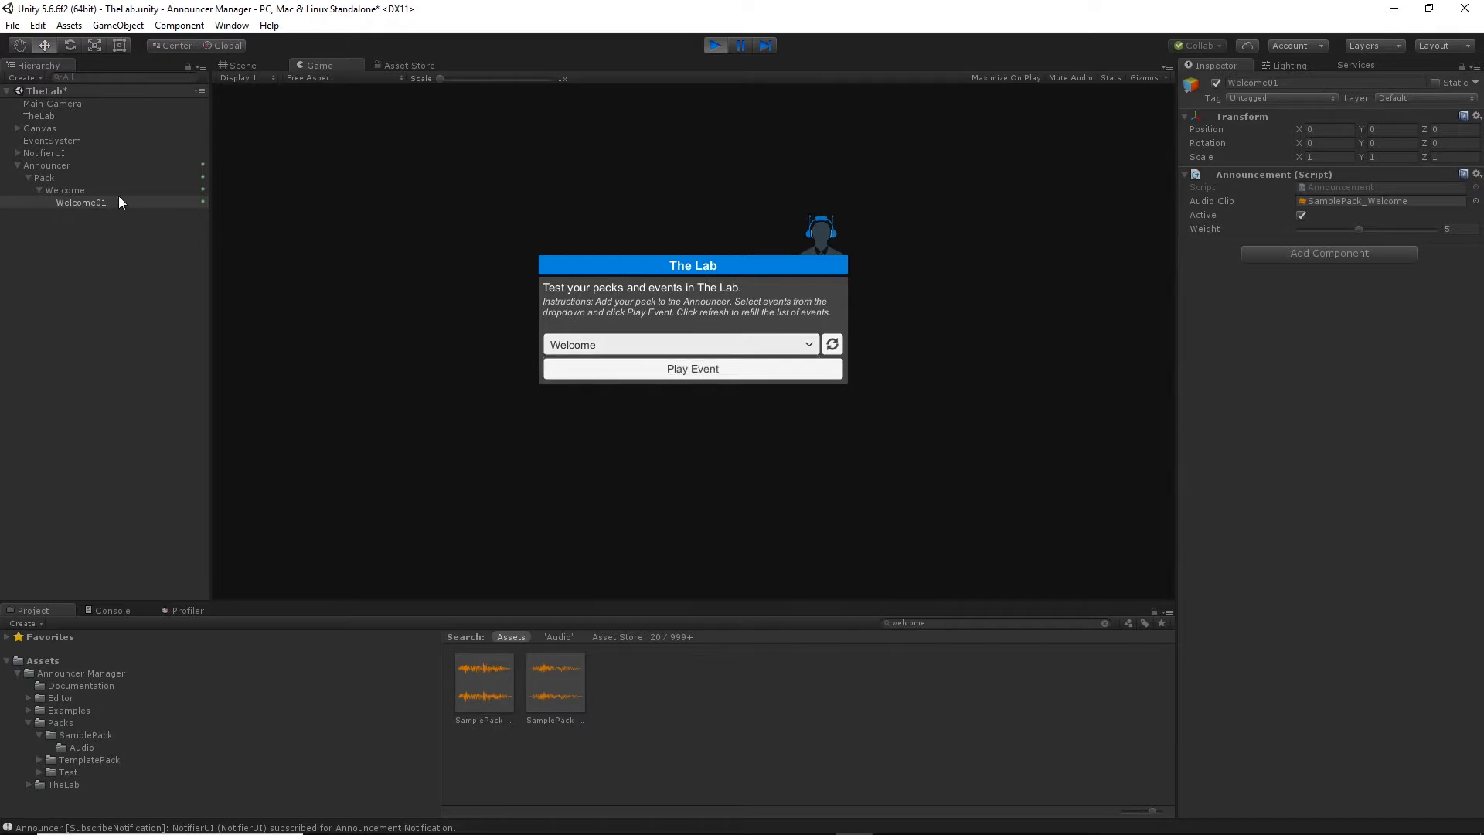
{"action": "left_click", "coordinate": [74, 192]}
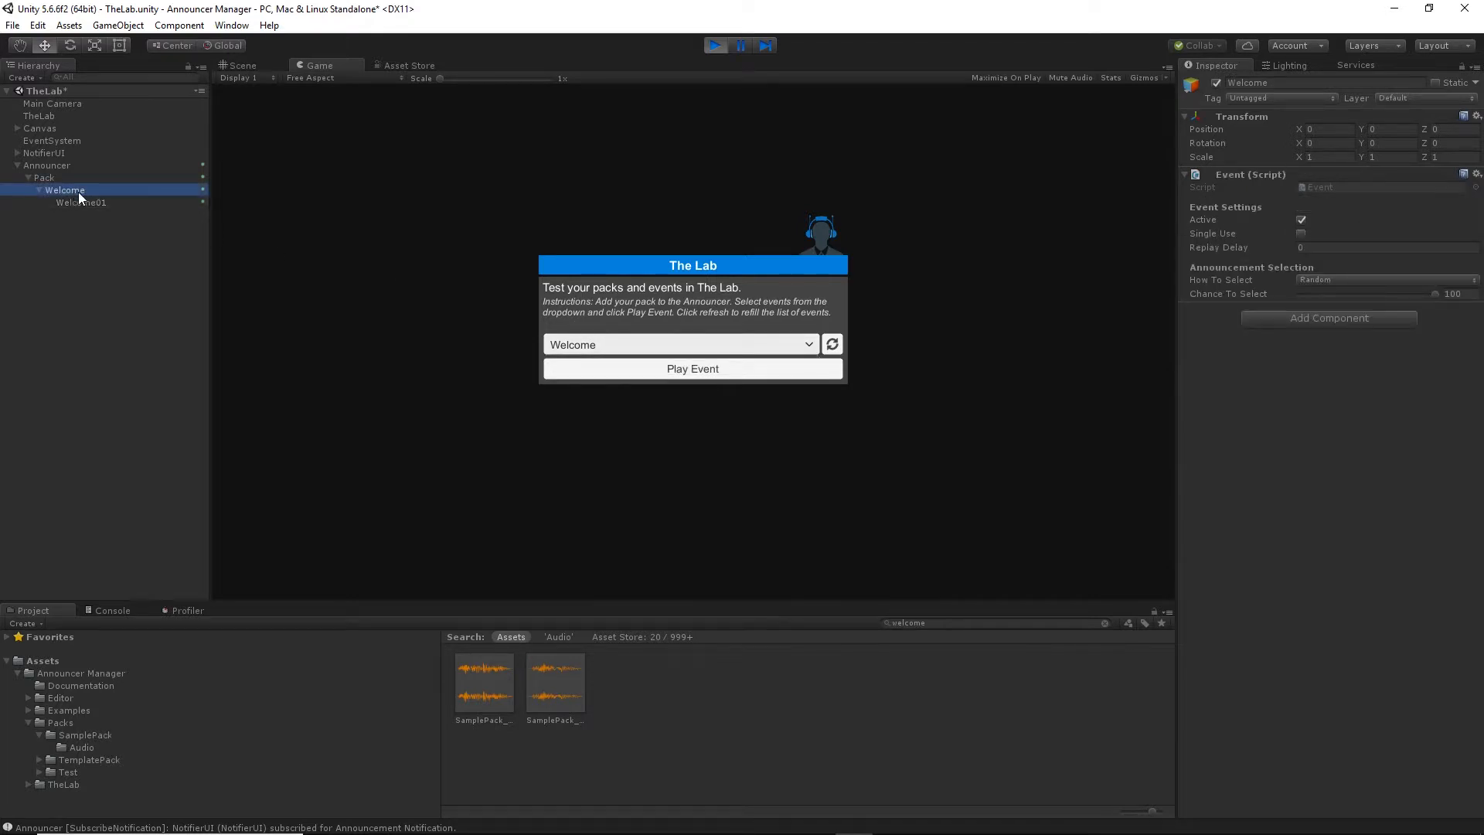
{"action": "left_click", "coordinate": [687, 370]}
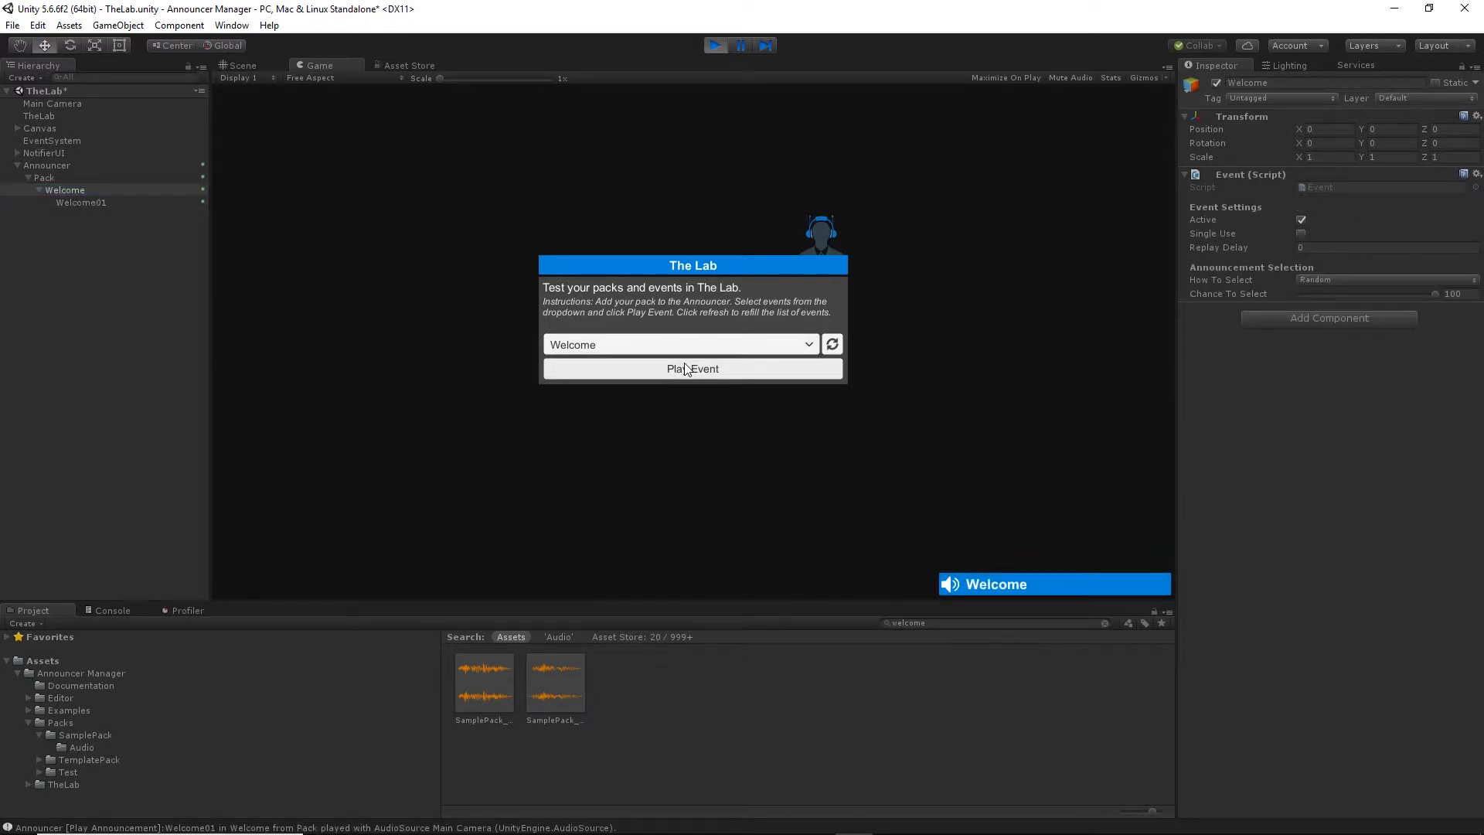
{"action": "left_click", "coordinate": [711, 46]}
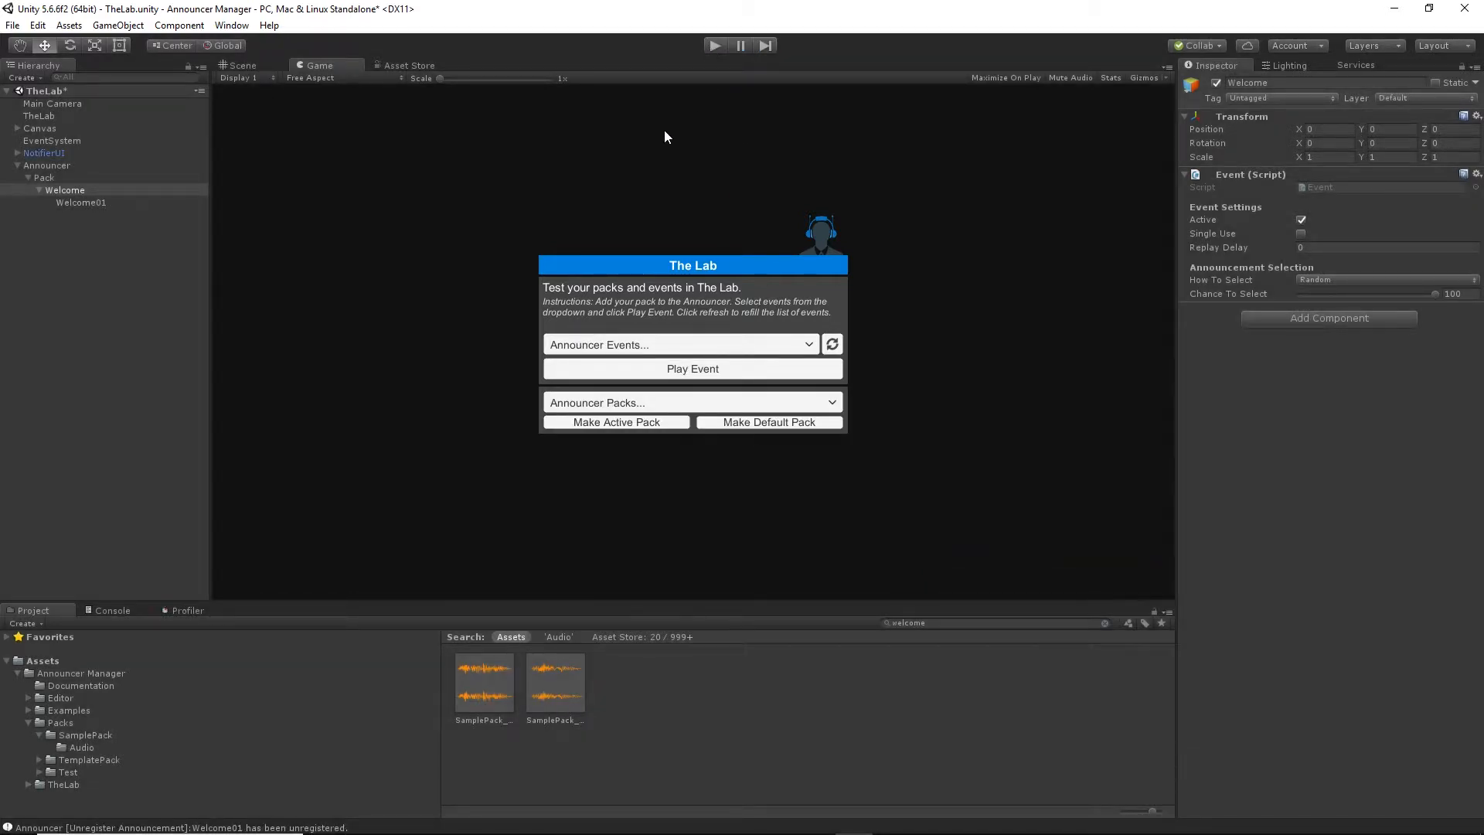
Create a second empty child object named Welcome02 under Welcome and attach the Announcement script to it.
{"action": "right_click", "coordinate": [78, 185]}
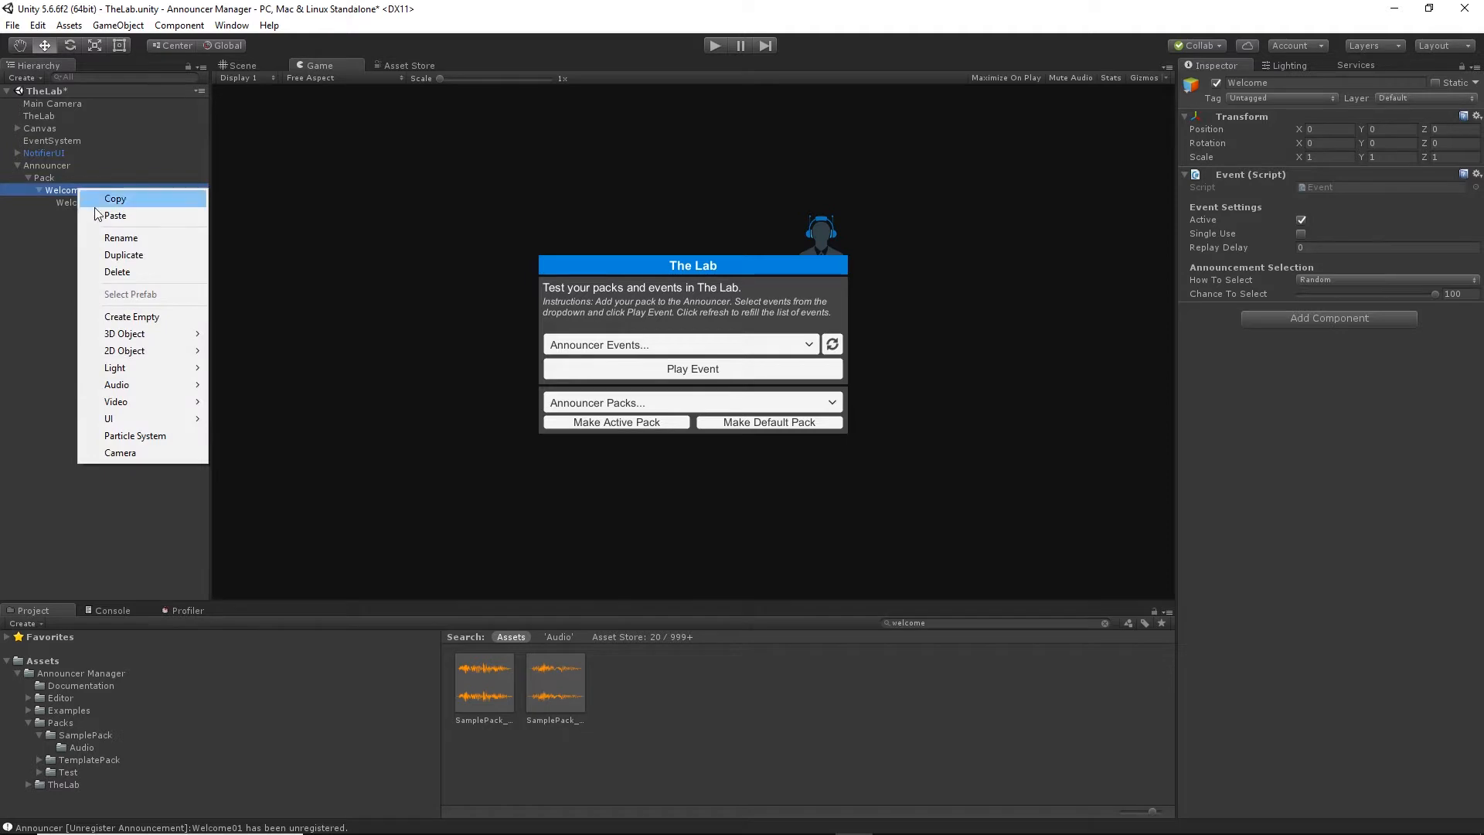
{"action": "left_click", "coordinate": [131, 317]}
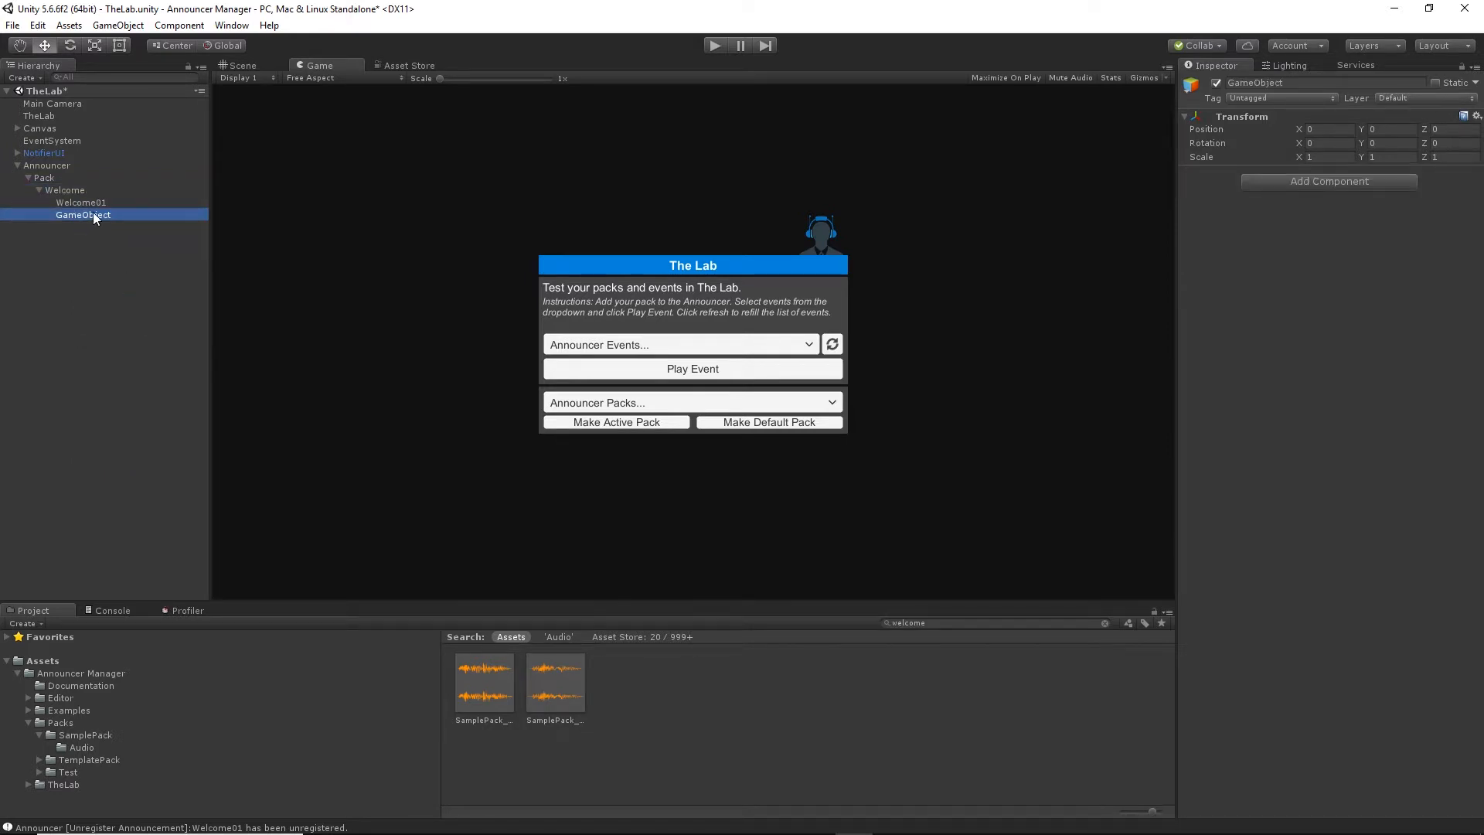
{"action": "left_click", "coordinate": [93, 212]}
{"action": "type", "text": "W"}
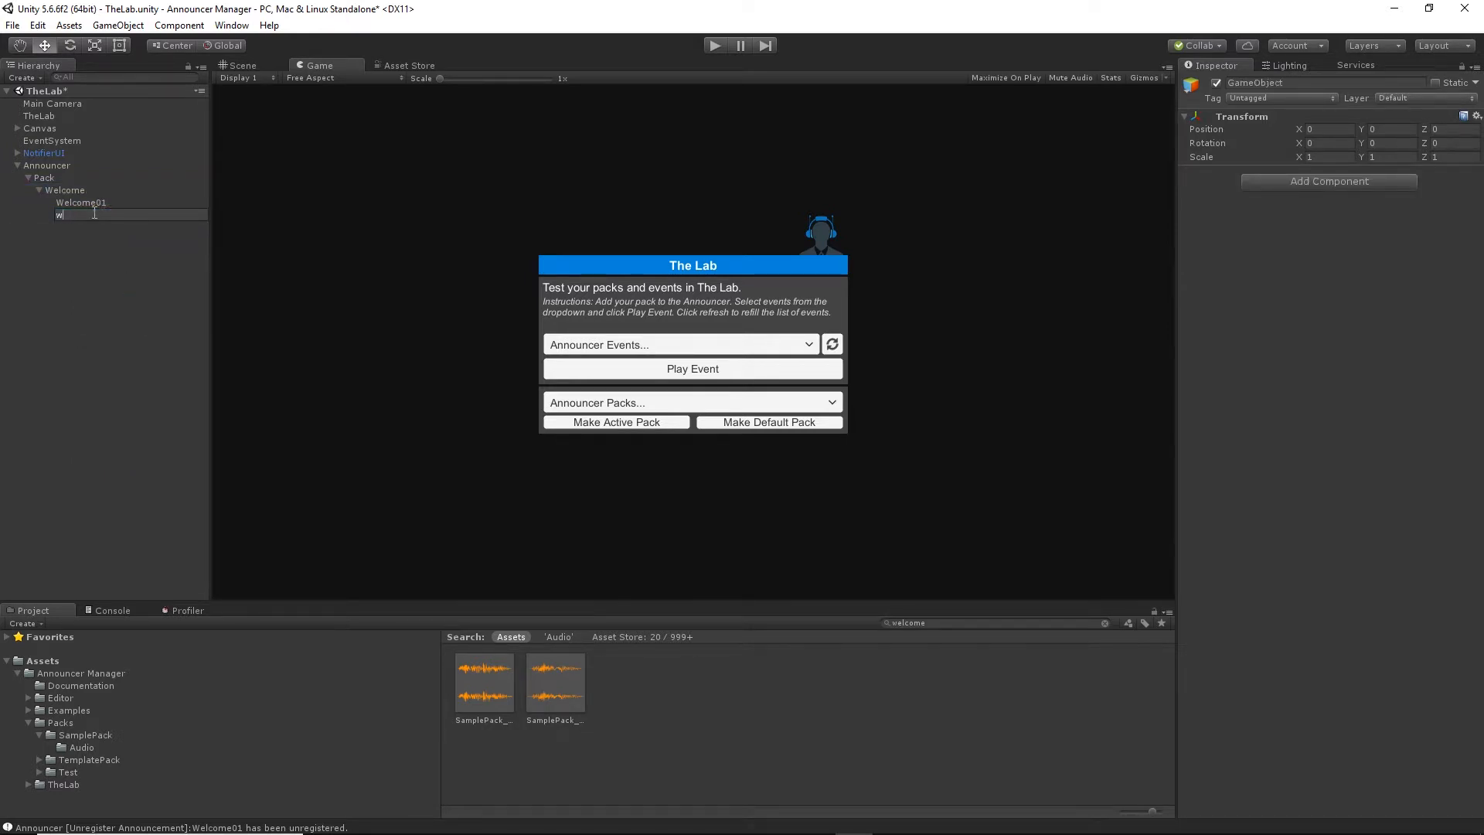
{"action": "type", "text": "elcome02"}
{"action": "key", "text": "Return"}
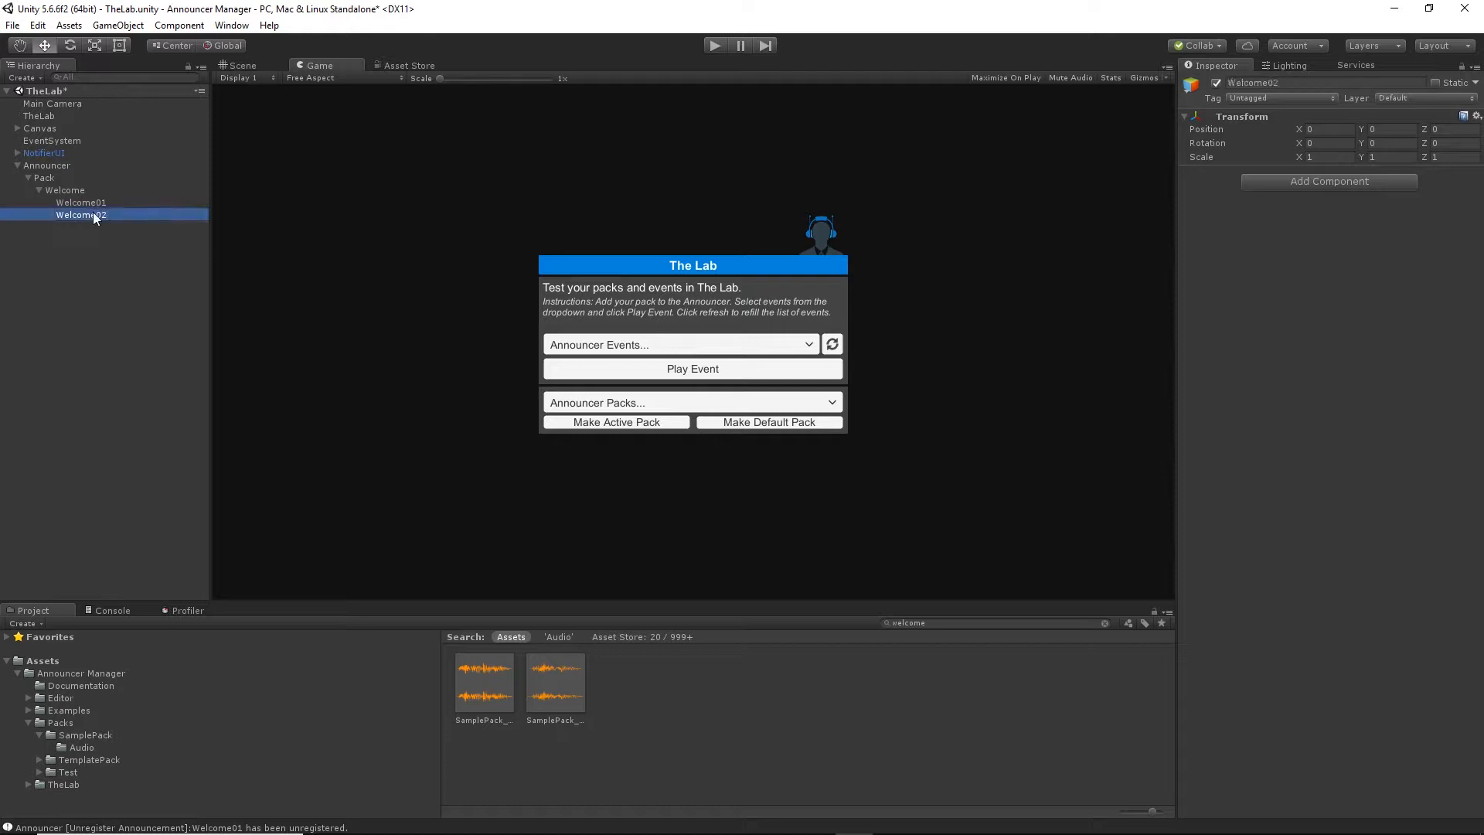
{"action": "left_click", "coordinate": [86, 674]}
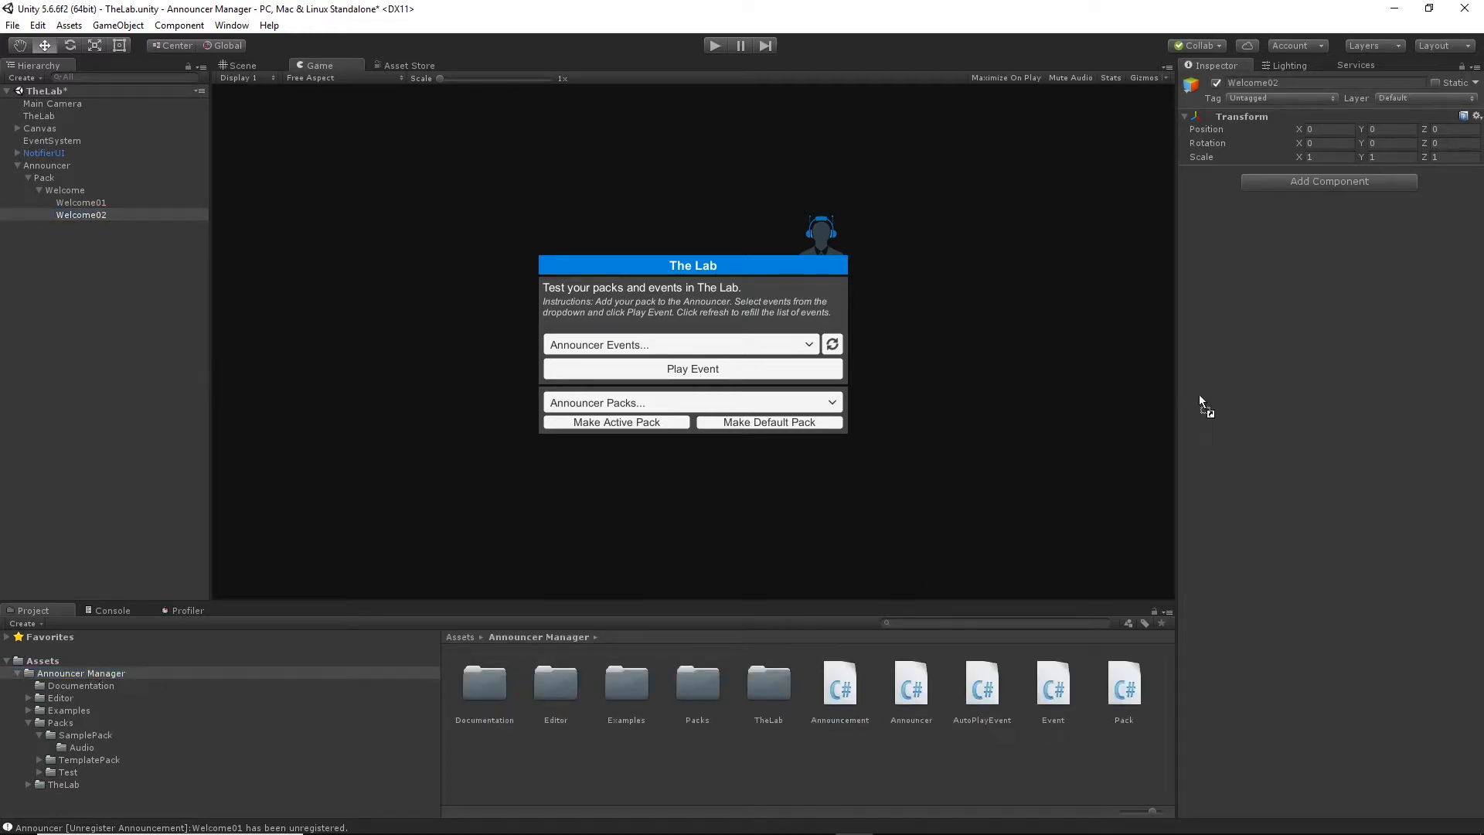
{"action": "left_click_drag", "start_coordinate": [1202, 403], "coordinate": [1233, 373]}
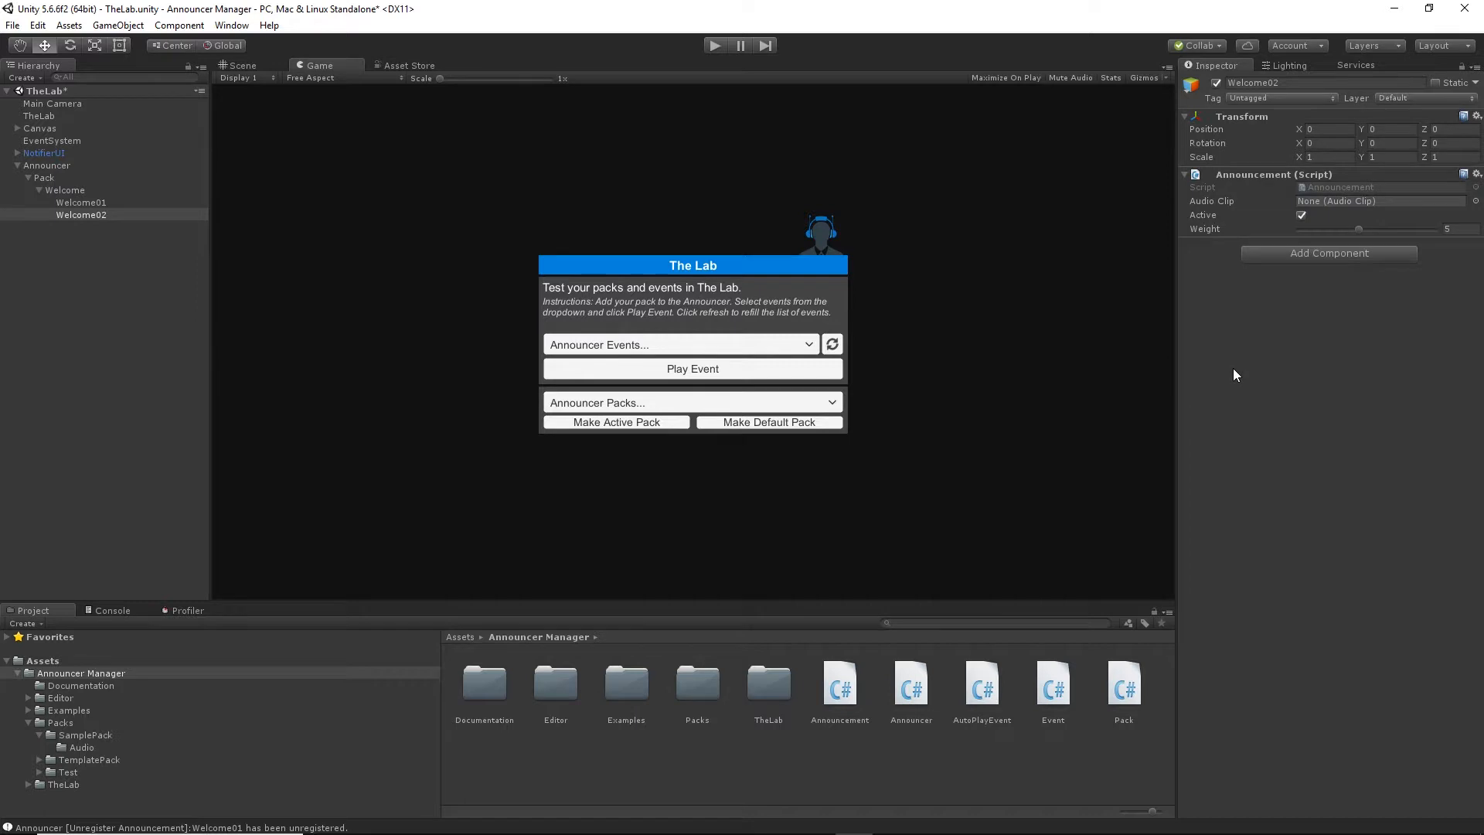
Search SamplePack's Audio folder for "welcome" and assign the second matching clip as Welcome02's Audio Clip.
{"action": "left_click", "coordinate": [80, 748]}
{"action": "left_click", "coordinate": [939, 622]}
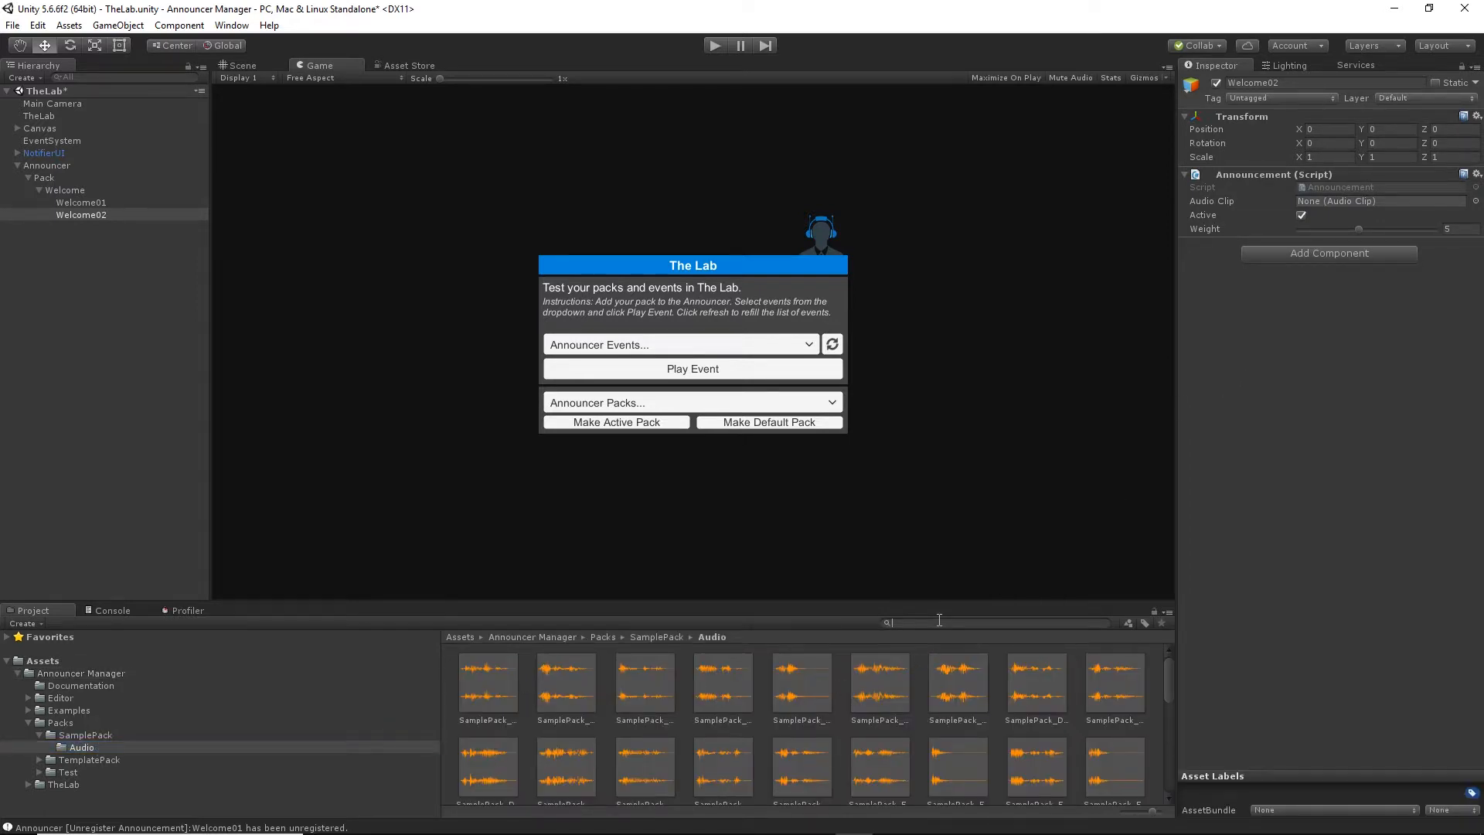
{"action": "type", "text": "welcome"}
{"action": "left_click_drag", "start_coordinate": [574, 689], "coordinate": [1343, 207]}
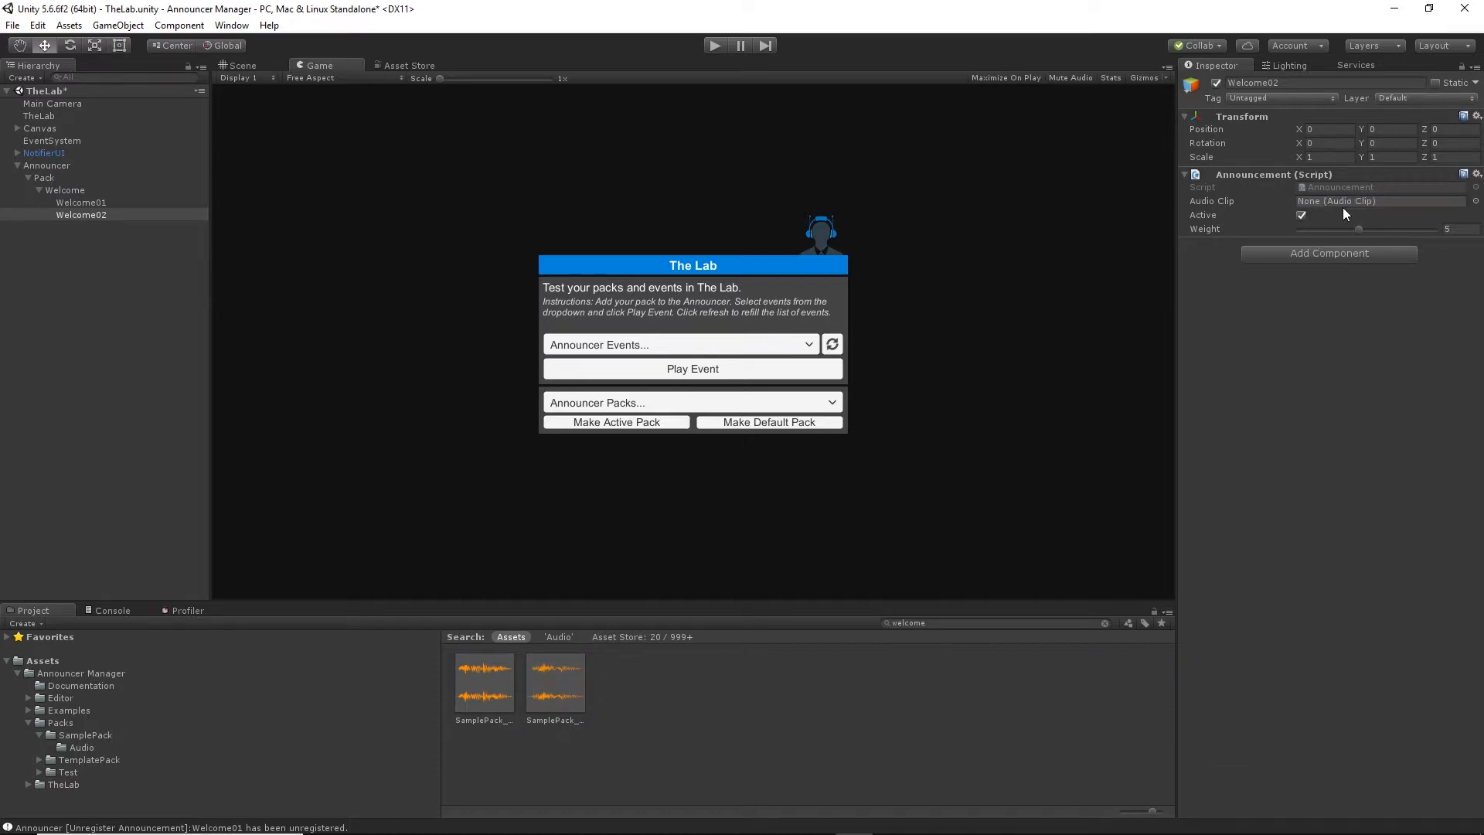
{"action": "left_click_drag", "start_coordinate": [572, 684], "coordinate": [1382, 198]}
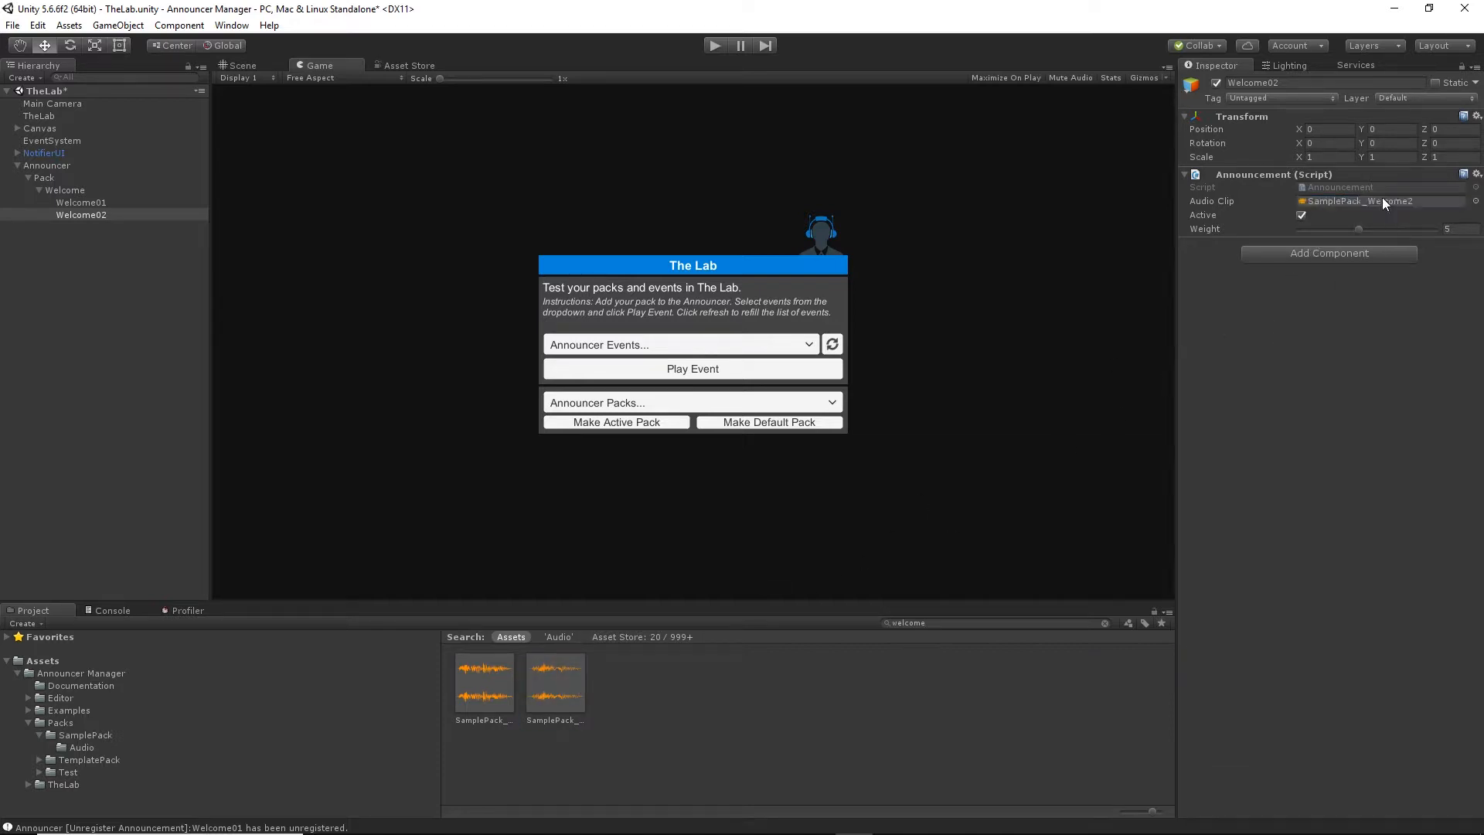
Run the scene again, play the Welcome event repeatedly to test its two announcements, and stop the scene.
{"action": "left_click", "coordinate": [58, 250]}
{"action": "left_click", "coordinate": [712, 45]}
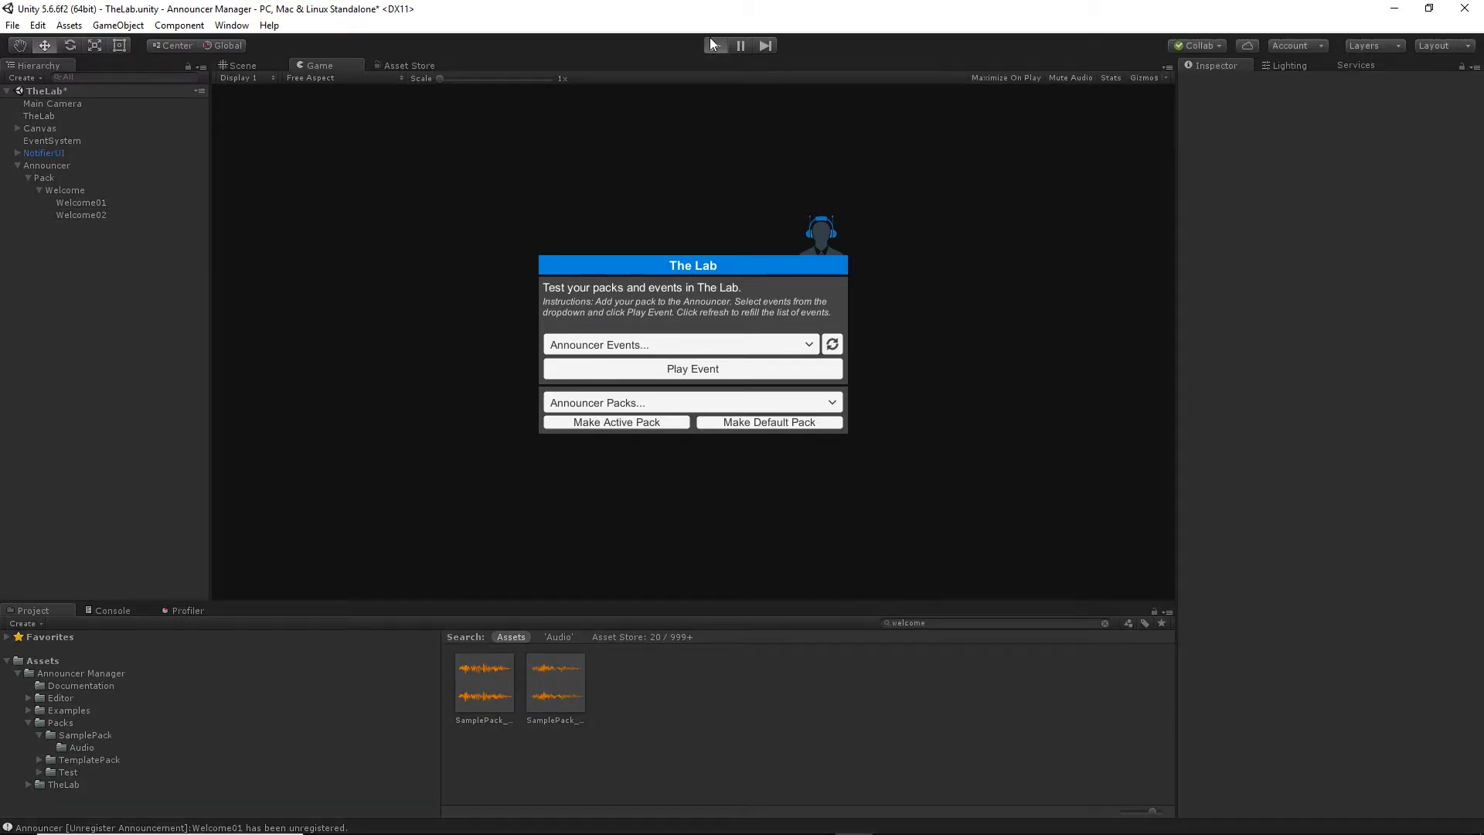
{"action": "left_click", "coordinate": [771, 376]}
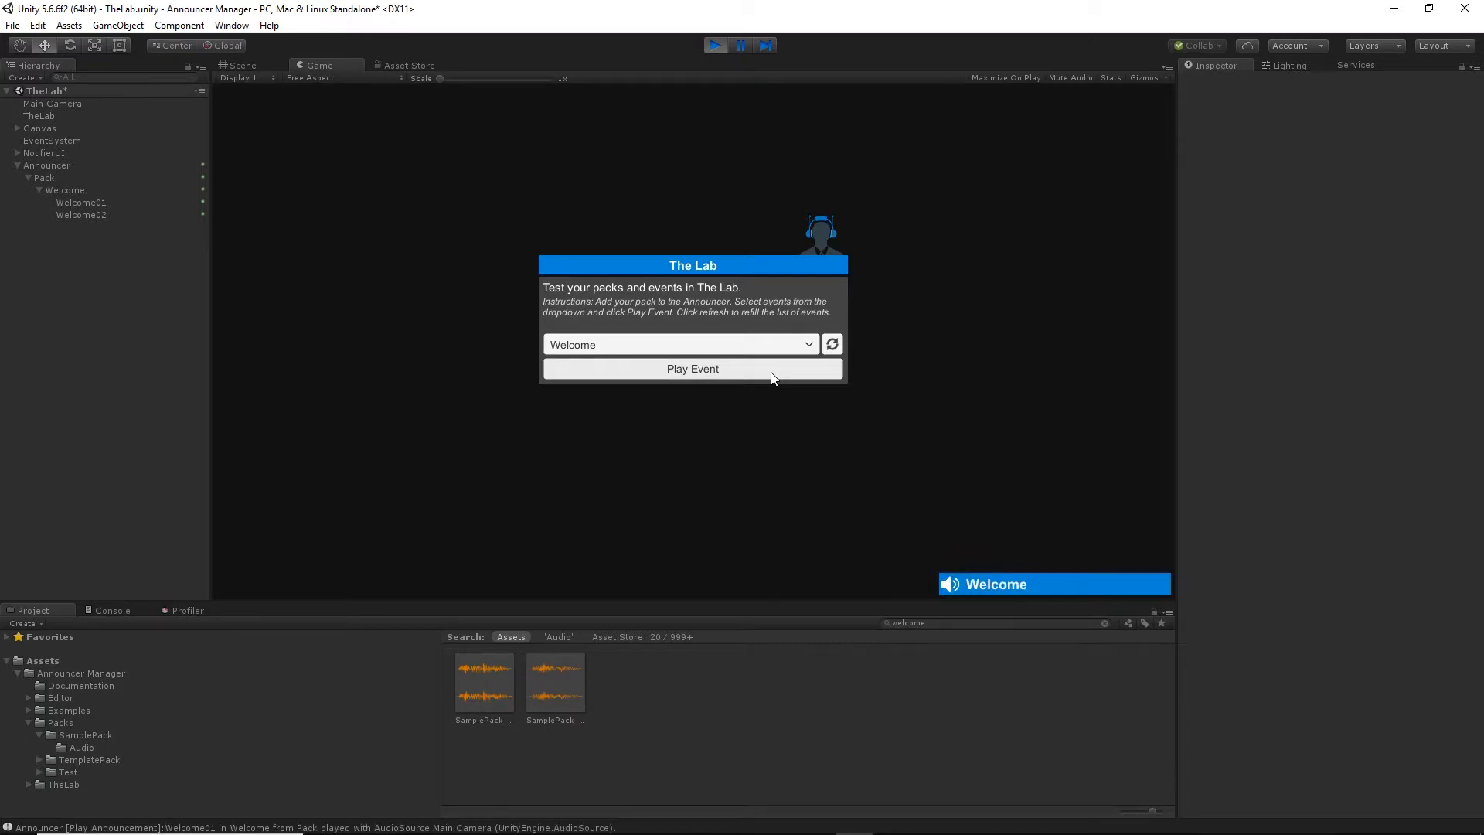
{"action": "left_click", "coordinate": [772, 377]}
{"action": "left_click", "coordinate": [708, 49]}
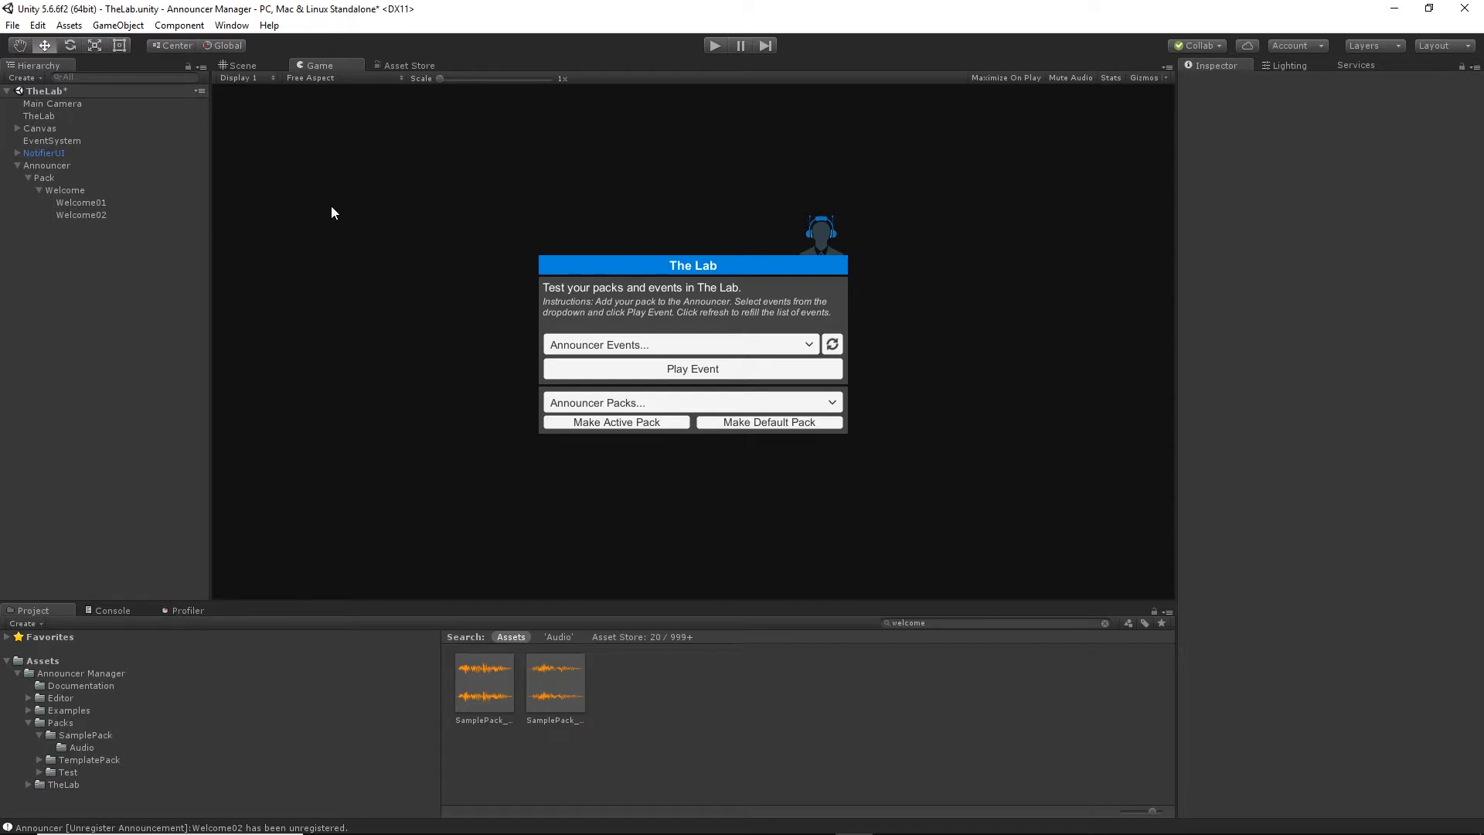
Delete the Pack object from Announcer and open Announcer Manager's Pack Helper, docked alongside the Inspector.
{"action": "left_click", "coordinate": [53, 179]}
{"action": "key", "text": "Delete"}
{"action": "left_click", "coordinate": [232, 25]}
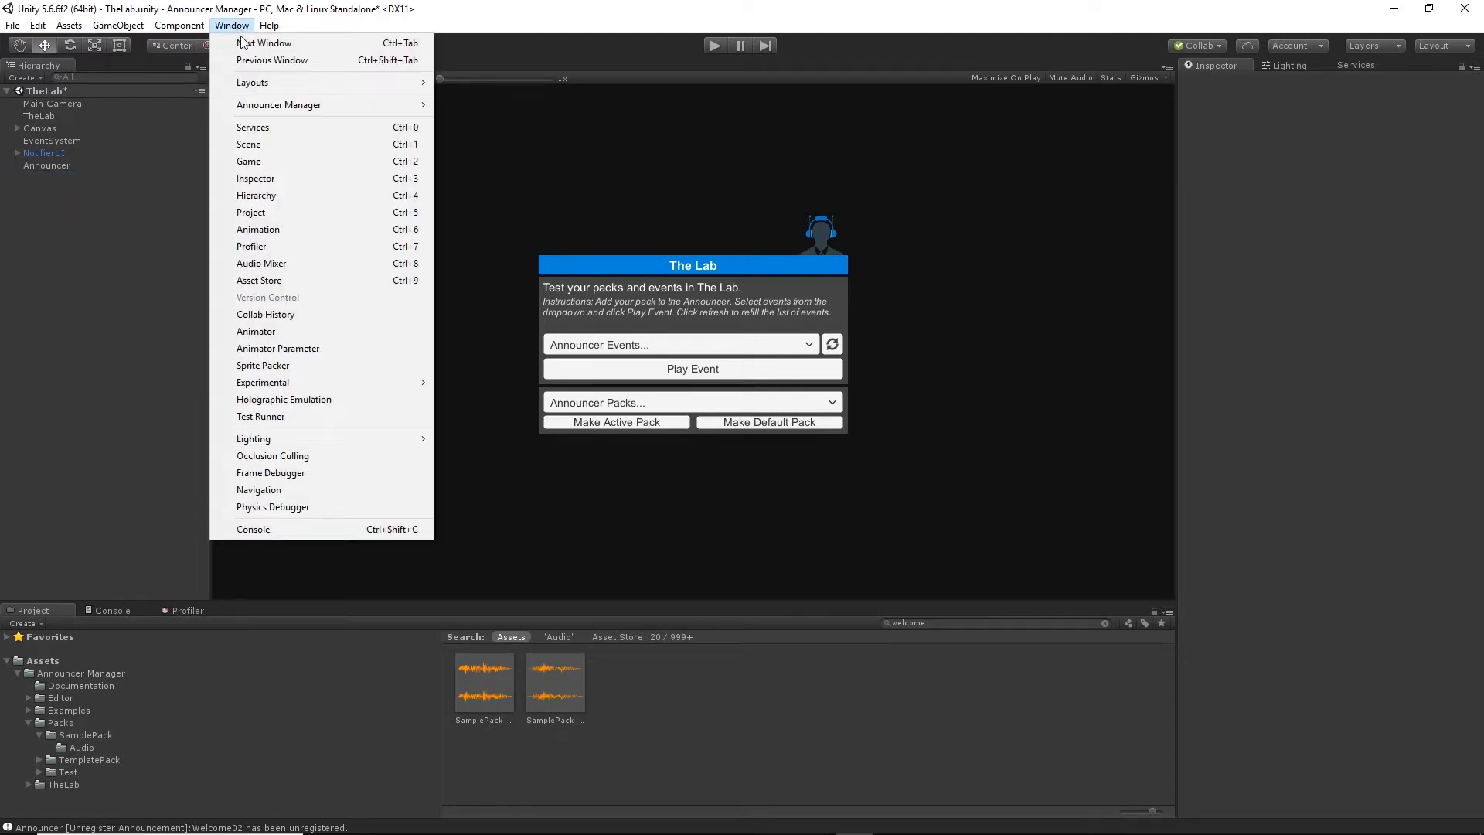
{"action": "mouse_move", "coordinate": [307, 101]}
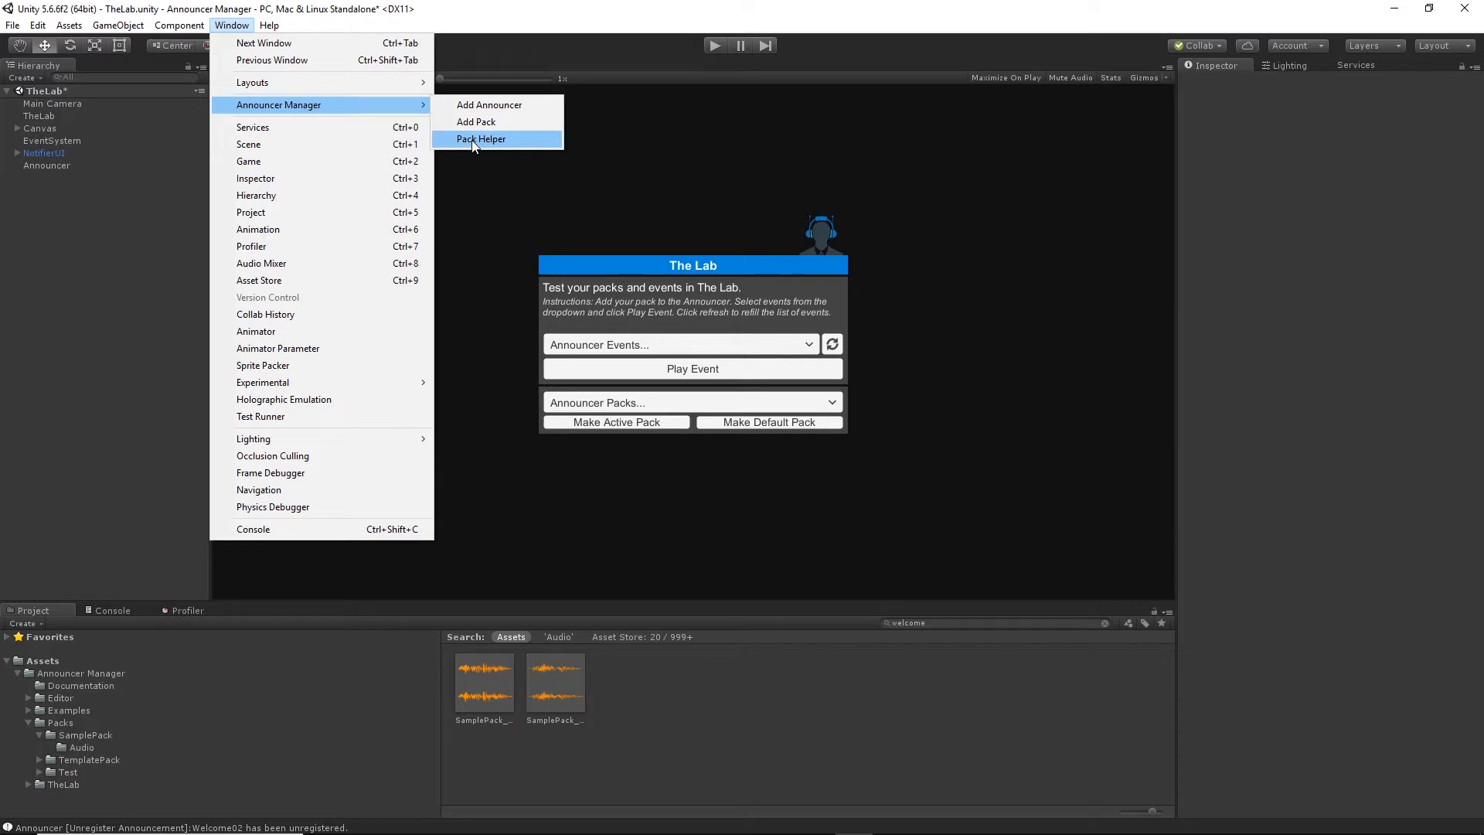
{"action": "left_click", "coordinate": [516, 141]}
{"action": "left_click_drag", "start_coordinate": [874, 569], "coordinate": [1430, 69]}
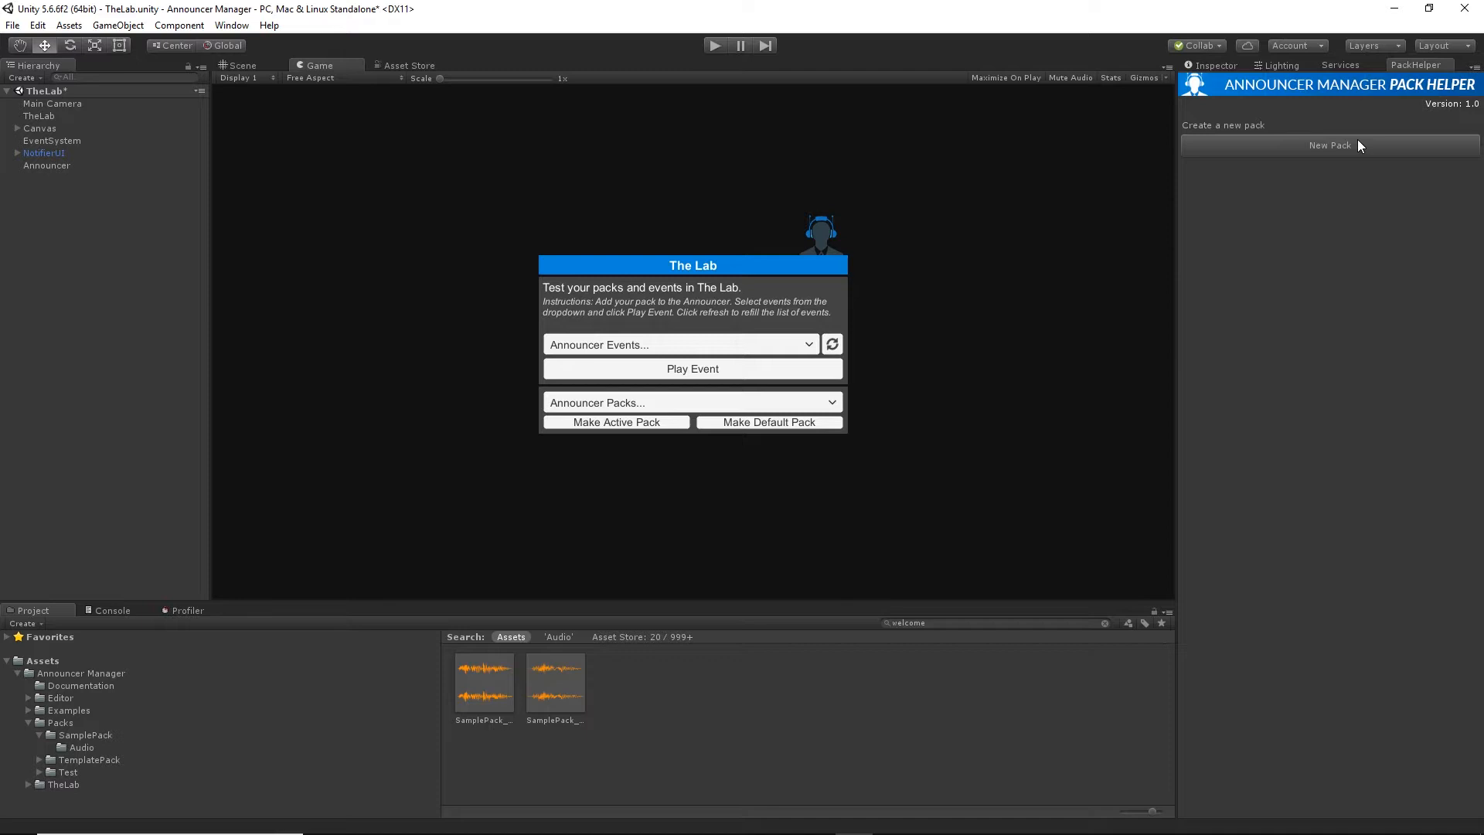
Start a new pack in the Pack Helper and name it My Pack.
{"action": "left_click", "coordinate": [1324, 147]}
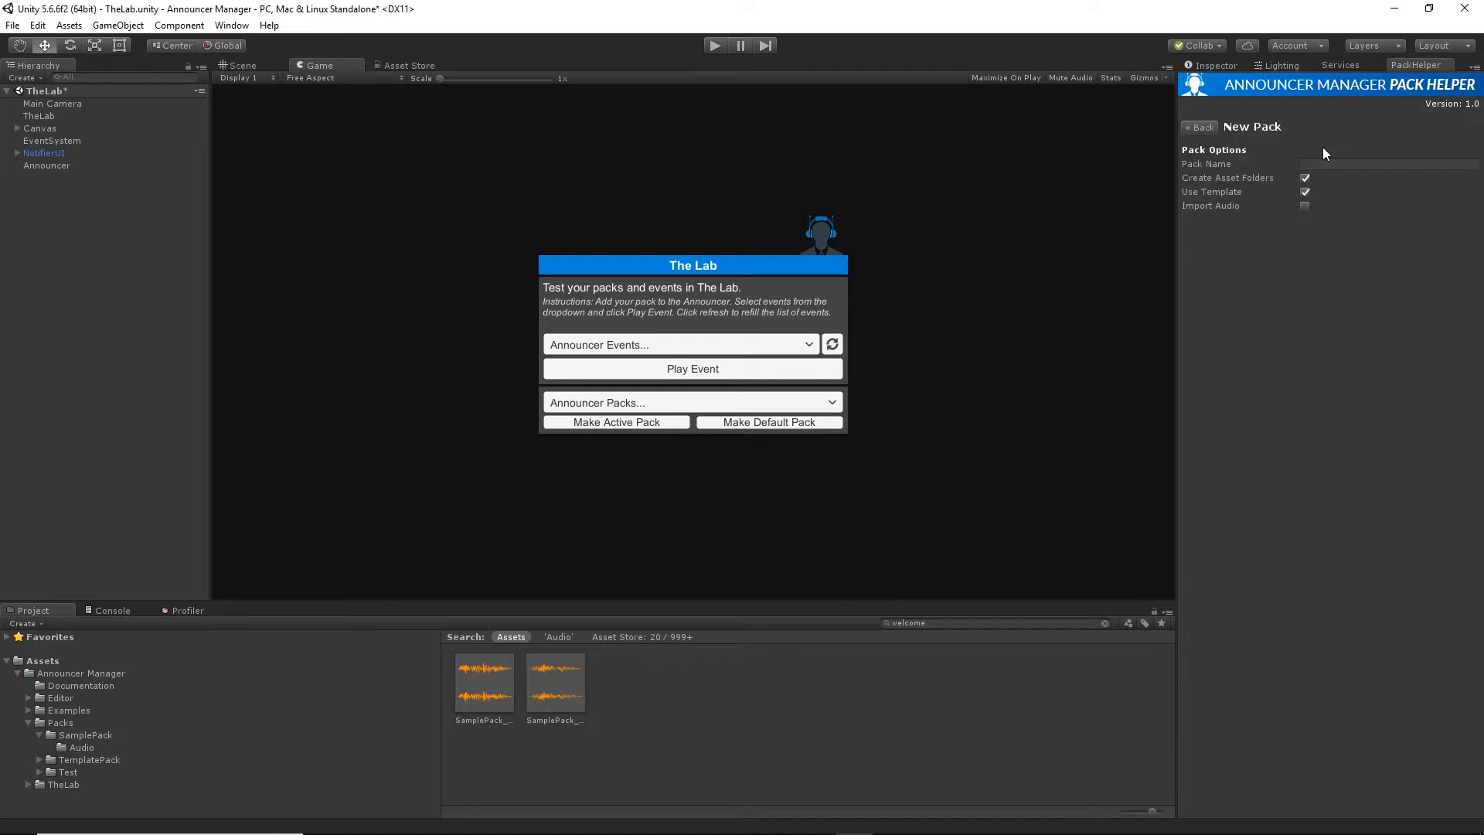
{"action": "left_click", "coordinate": [1337, 164]}
{"action": "type", "text": "My Pack"}
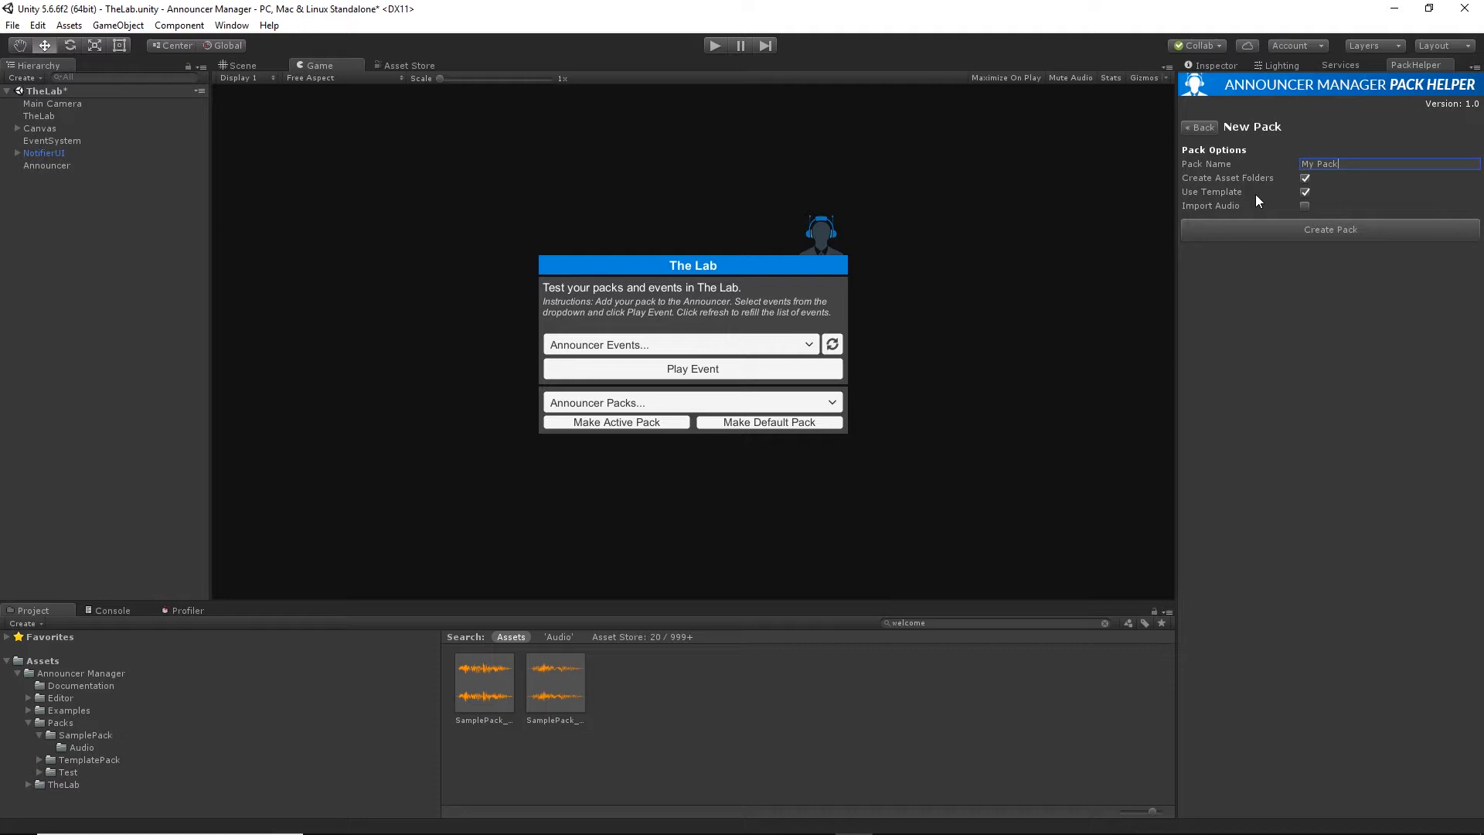
Enable Import Audio with the Audio folder from Packs/SamplePack as the source, and create the pack.
{"action": "left_click", "coordinate": [1307, 206]}
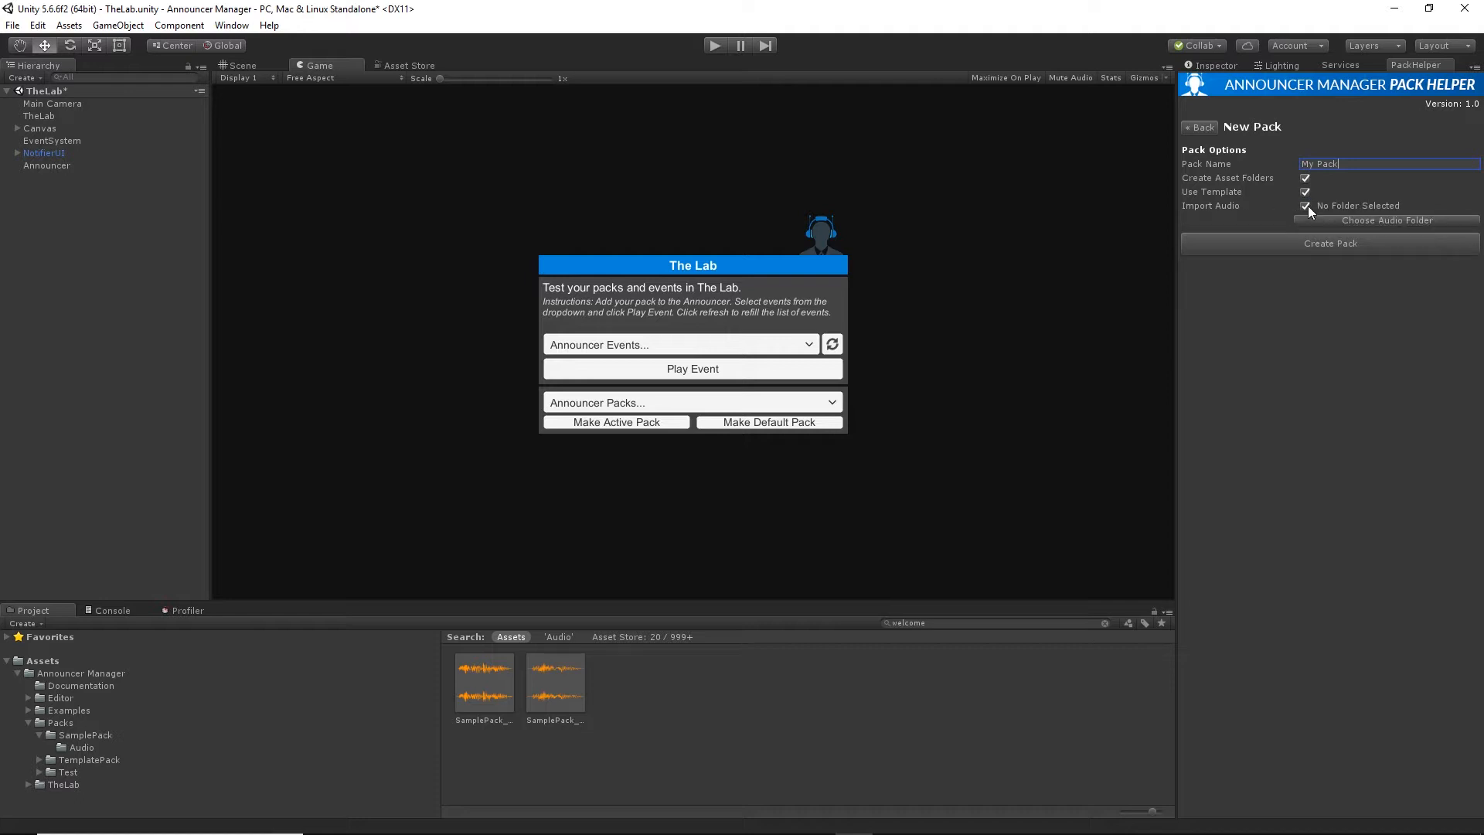
{"action": "left_click", "coordinate": [1324, 219]}
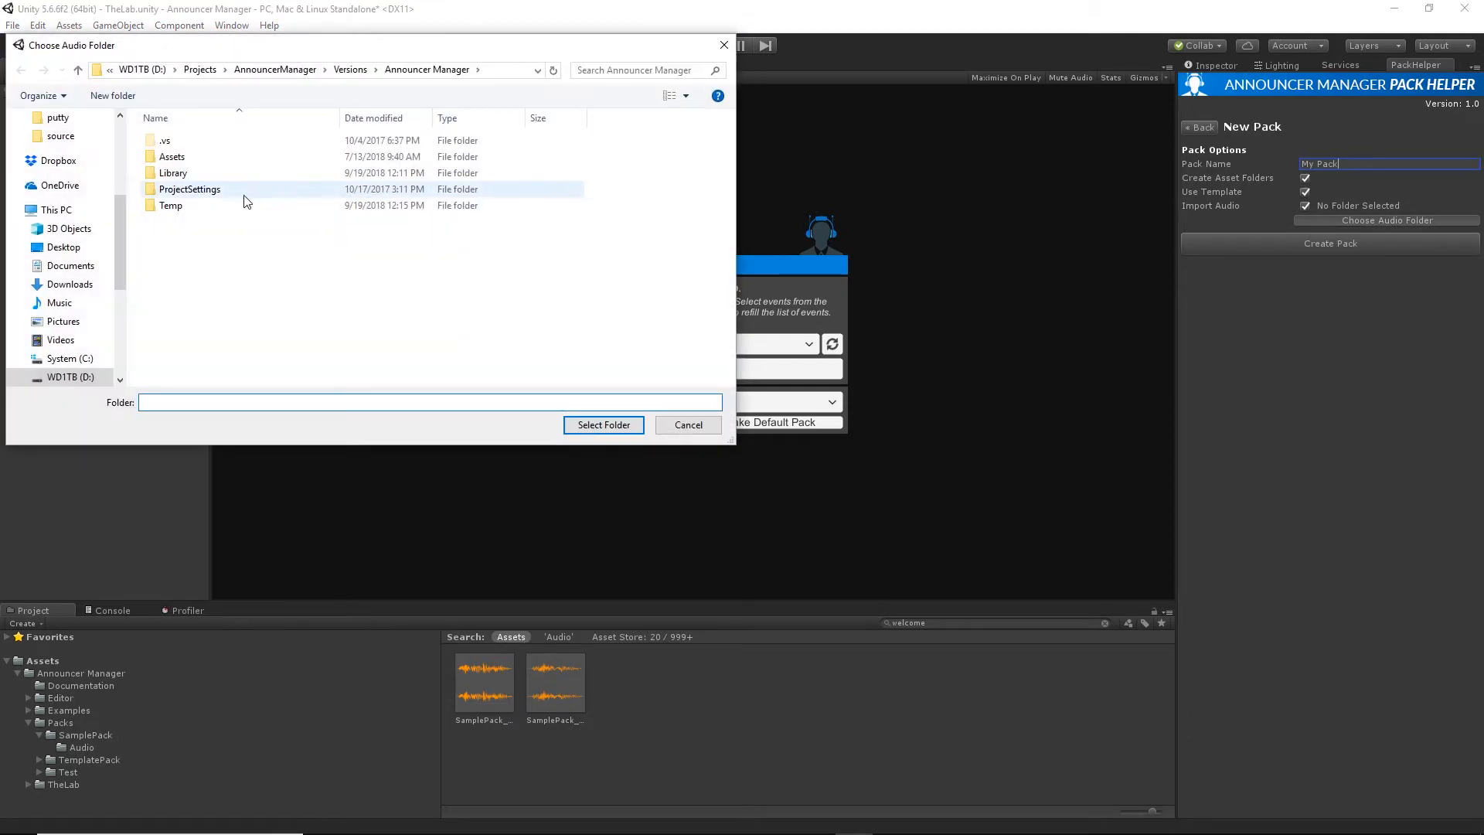
{"action": "double_click", "coordinate": [192, 155]}
{"action": "double_click", "coordinate": [198, 142]}
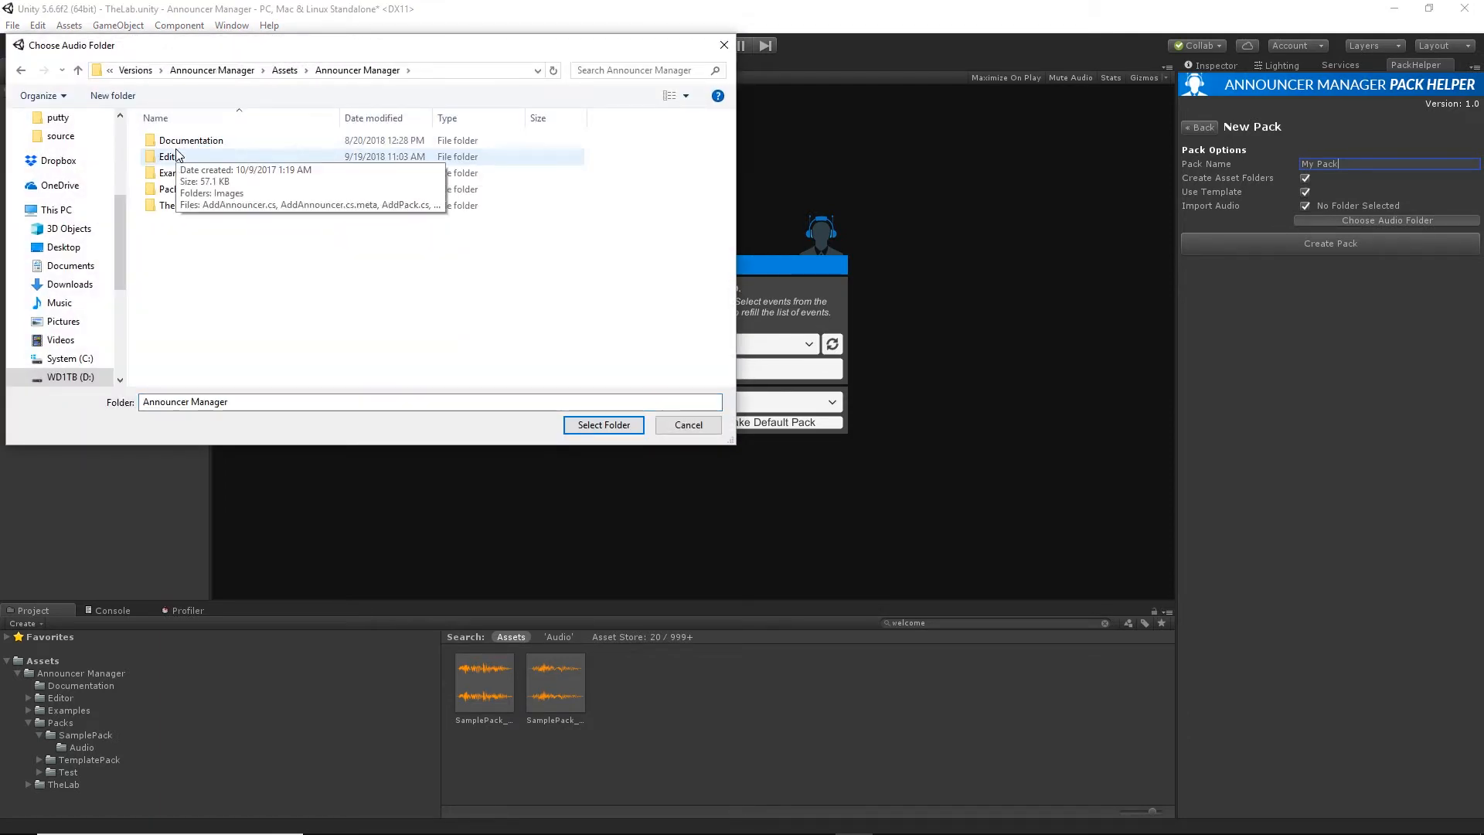
{"action": "double_click", "coordinate": [176, 187]}
{"action": "double_click", "coordinate": [182, 140]}
{"action": "left_click", "coordinate": [180, 140]}
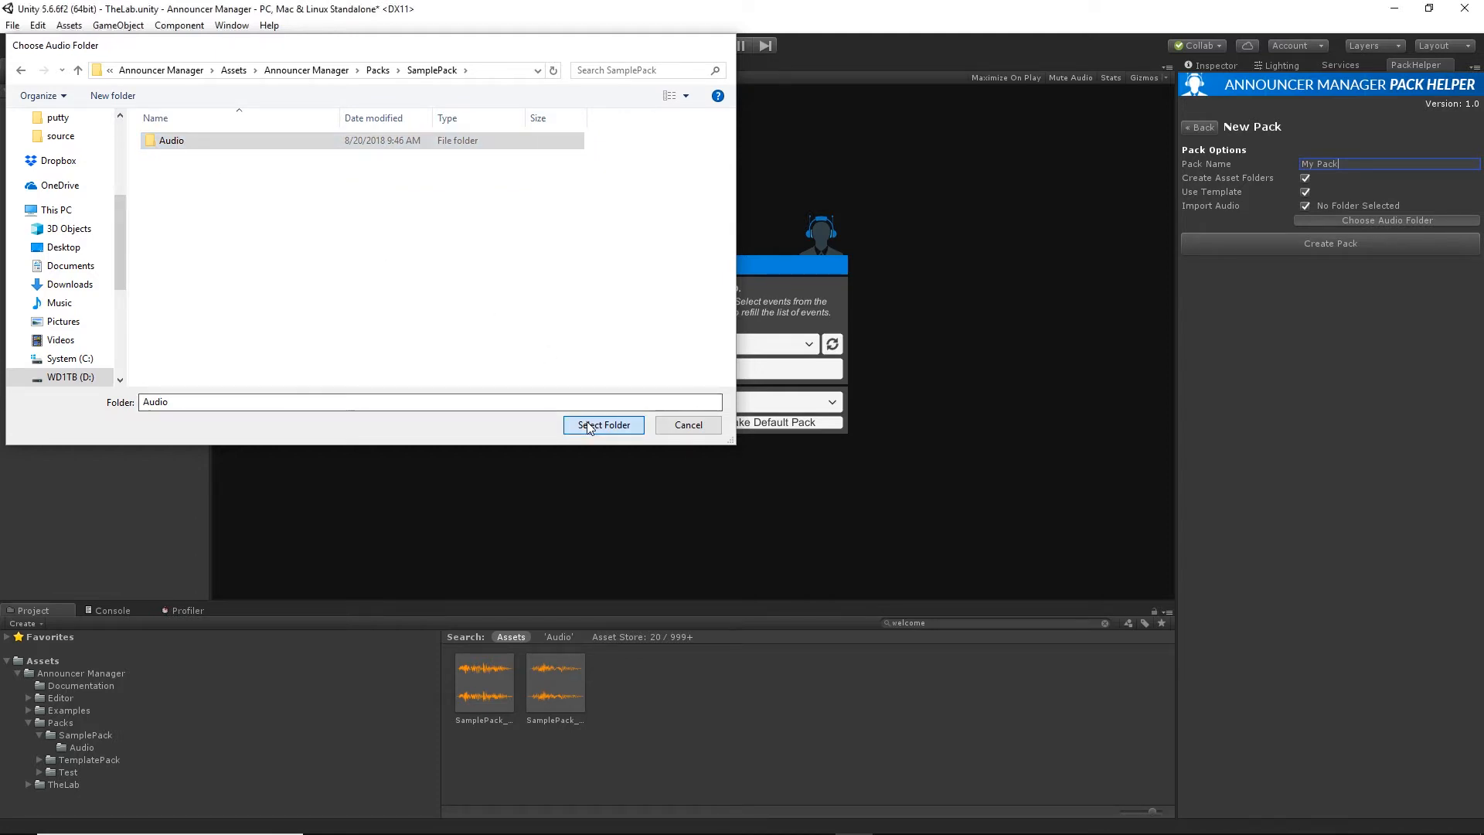
{"action": "left_click", "coordinate": [601, 425]}
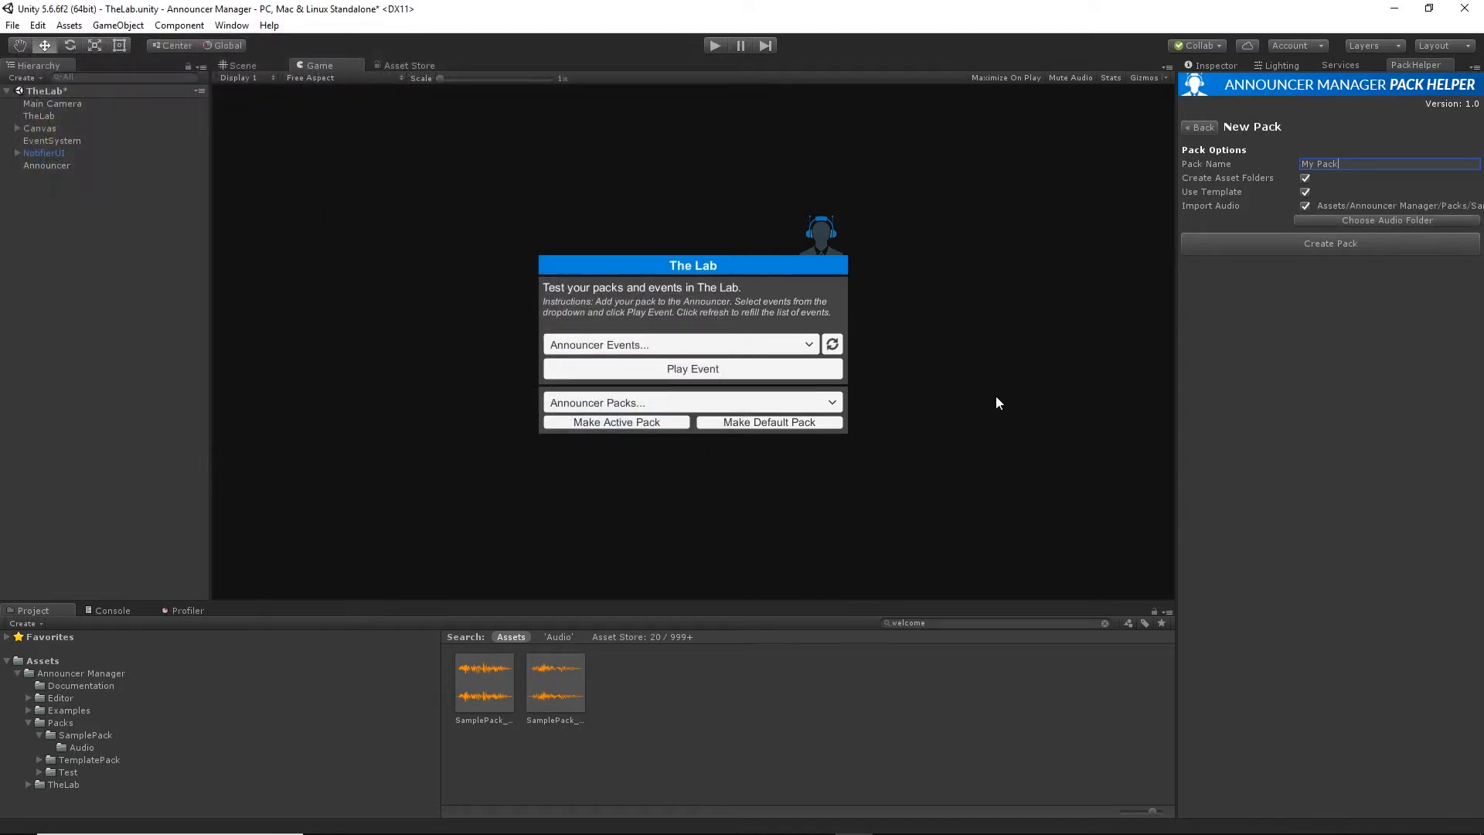
{"action": "left_click", "coordinate": [1323, 244]}
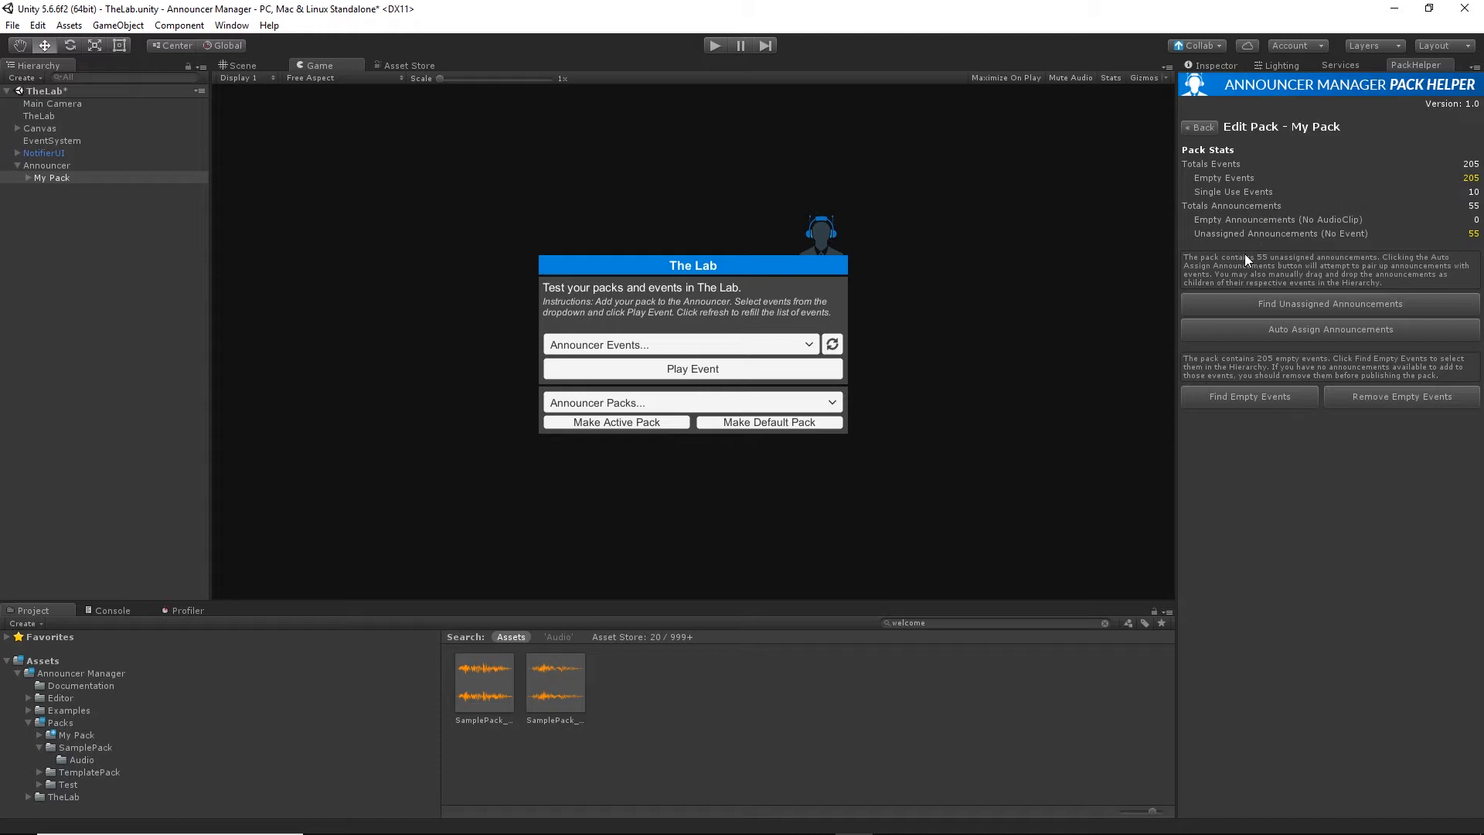
Auto-assign My Pack's unassigned announcements to their events and expand the Welcome event under Common to inspect its announcements.
{"action": "left_click", "coordinate": [28, 178]}
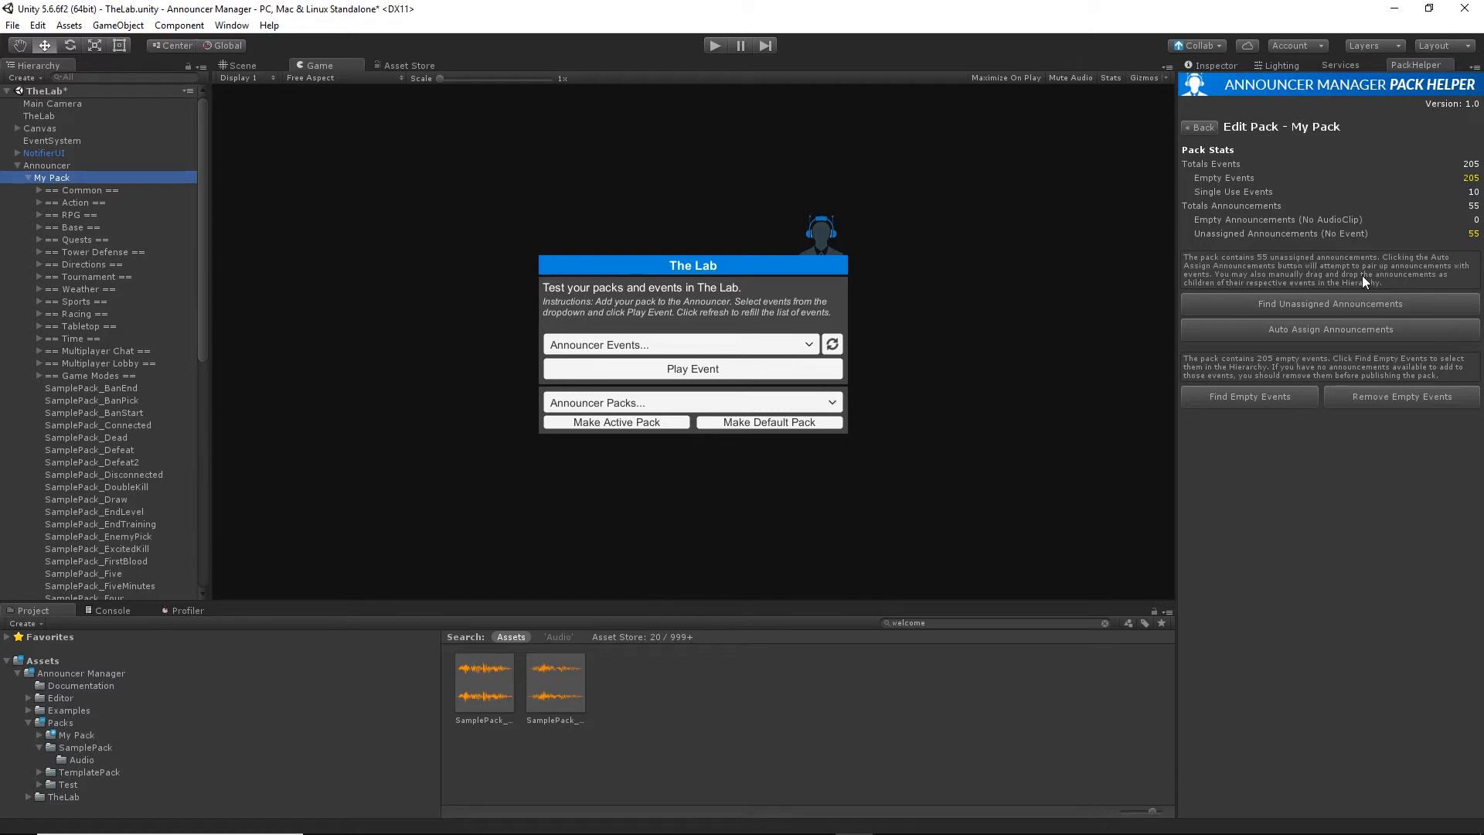
{"action": "left_click", "coordinate": [1323, 331]}
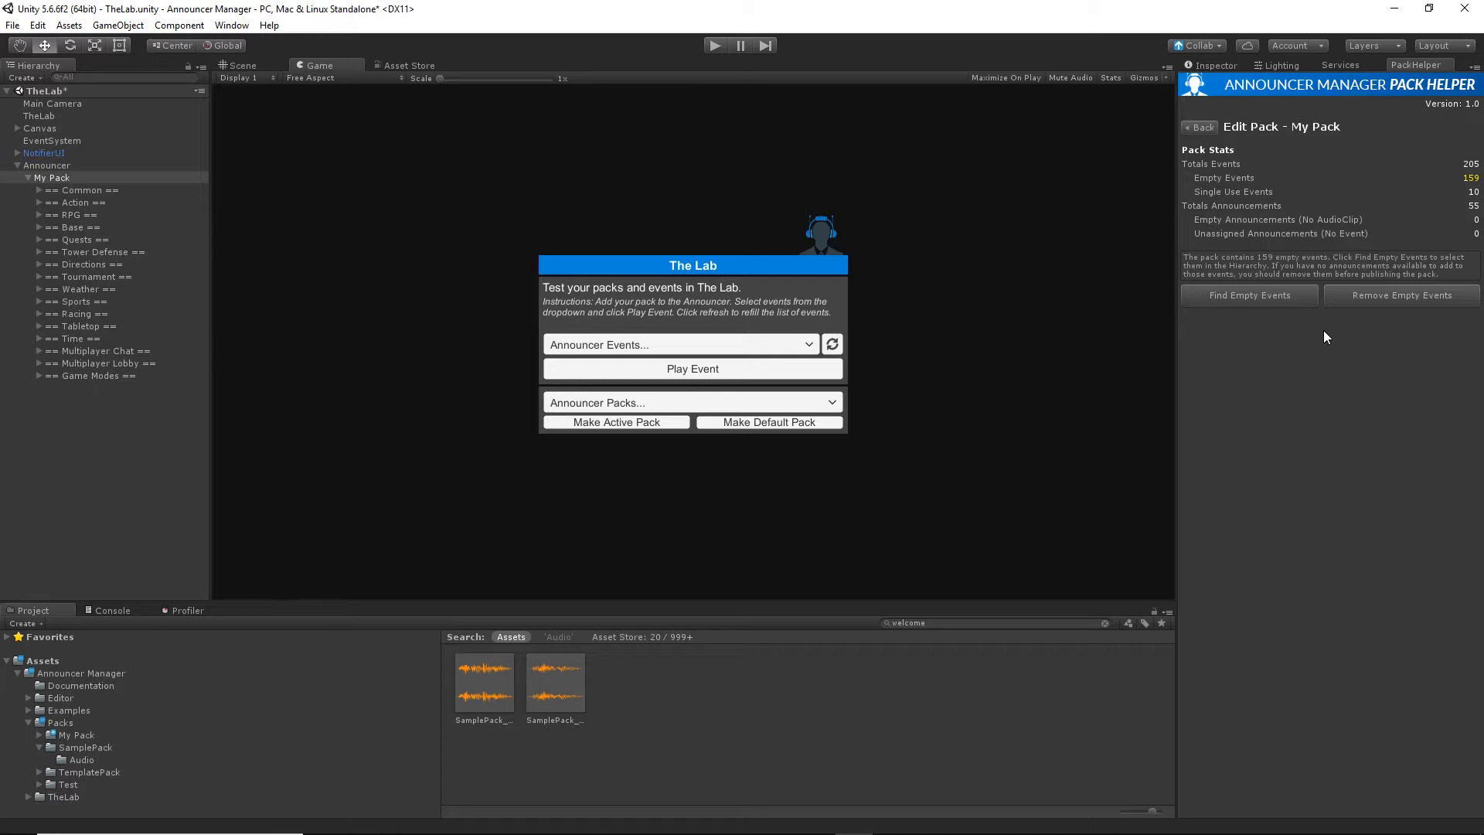
{"action": "left_click", "coordinate": [38, 190]}
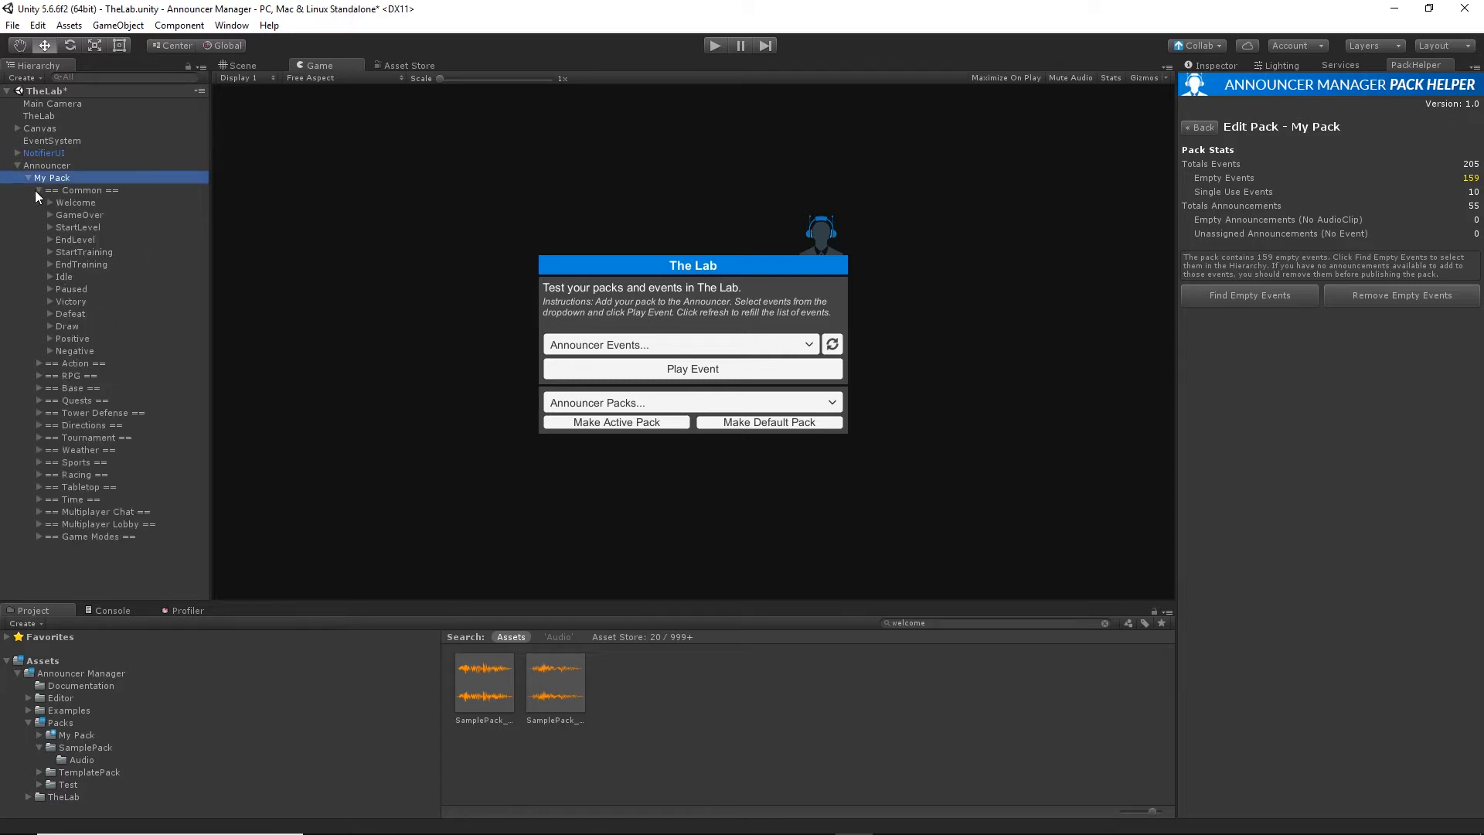
{"action": "left_click", "coordinate": [47, 202]}
{"action": "left_click", "coordinate": [51, 203]}
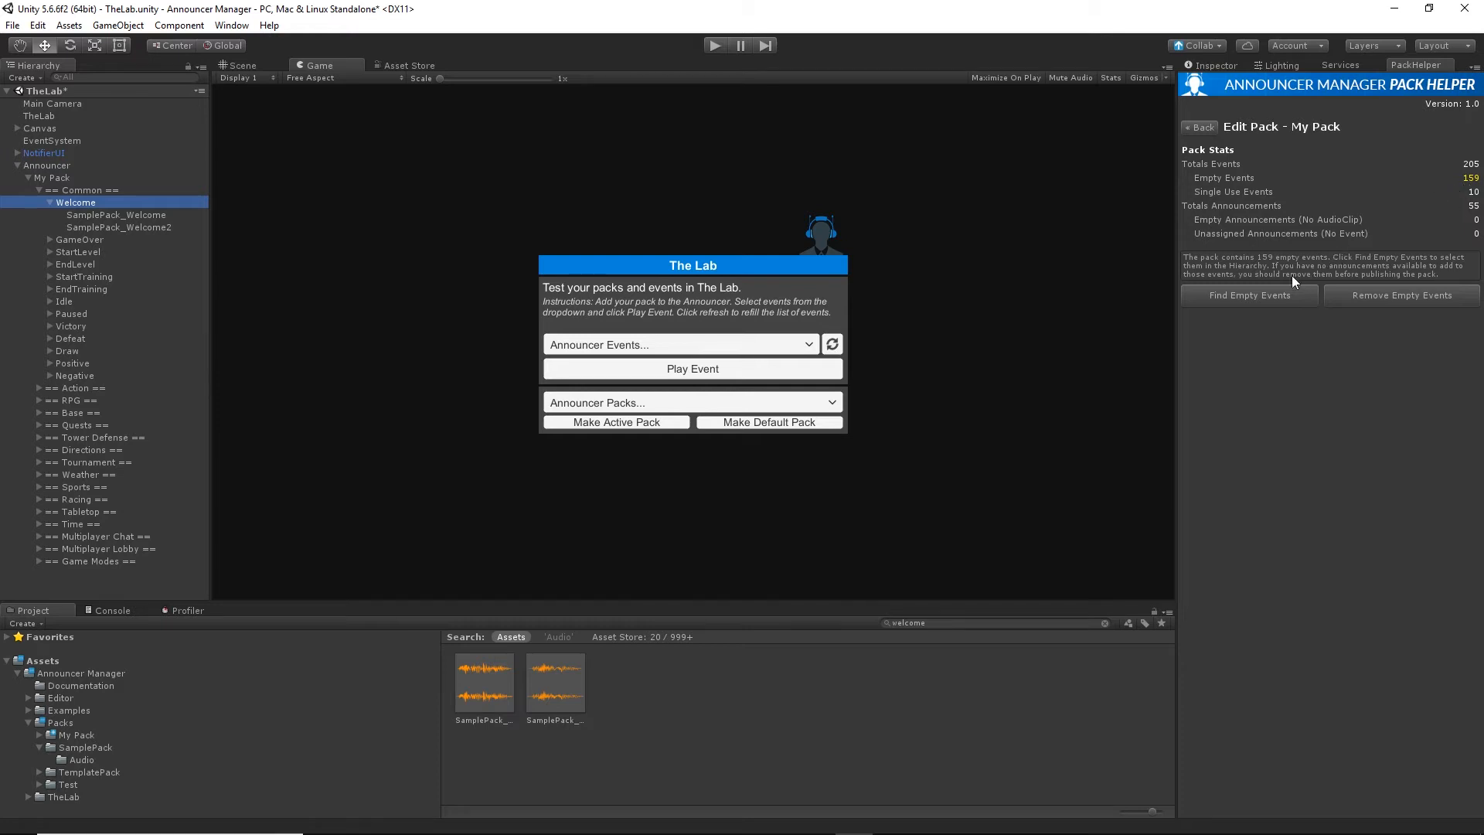
Find My Pack's empty events, remove them all from the pack, and review the remaining events in the Hierarchy.
{"action": "left_click", "coordinate": [1249, 295]}
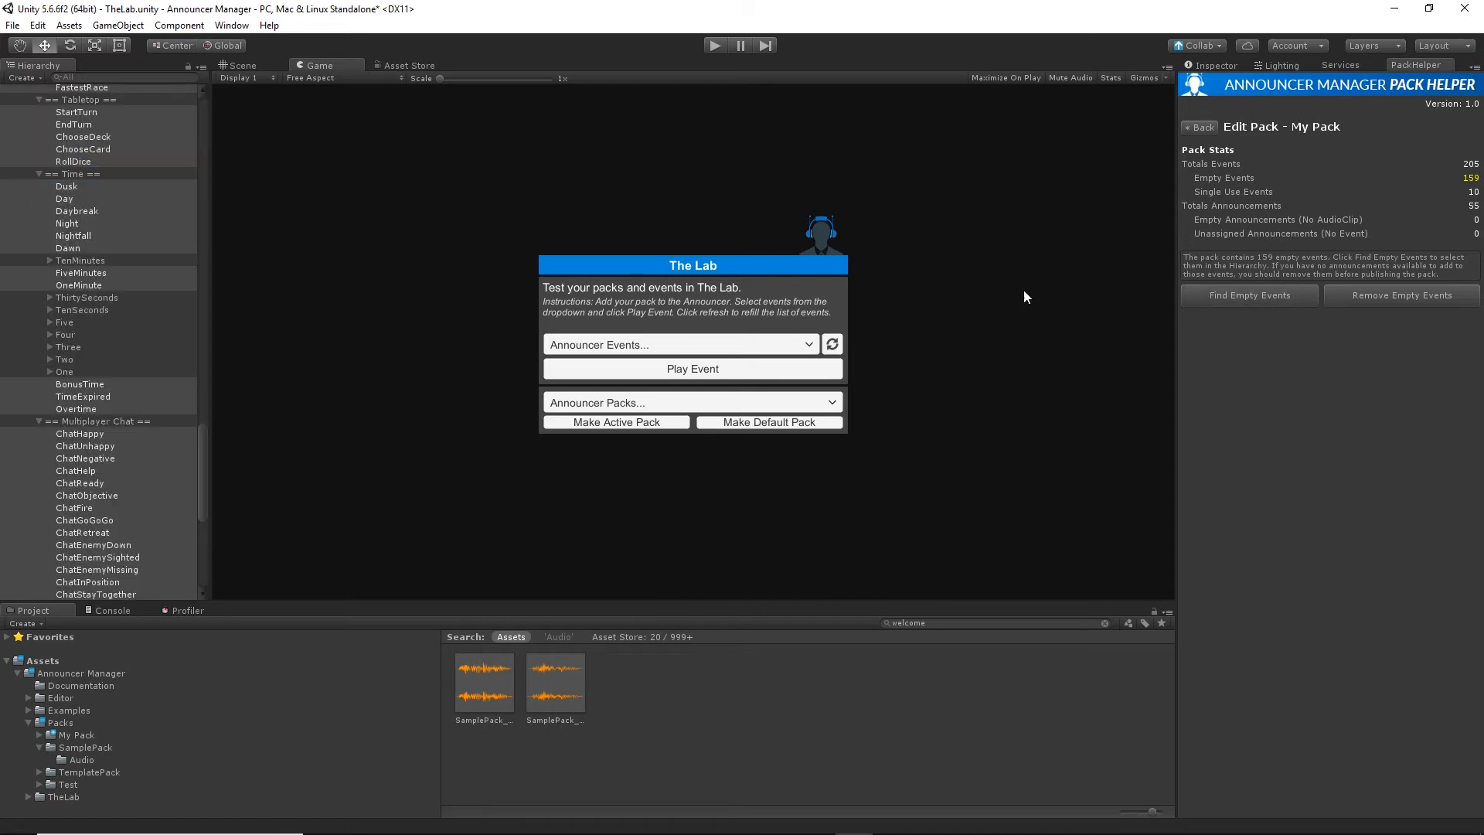
{"action": "scroll", "coordinate": [150, 364], "scroll_direction": "up", "scroll_amount": 3}
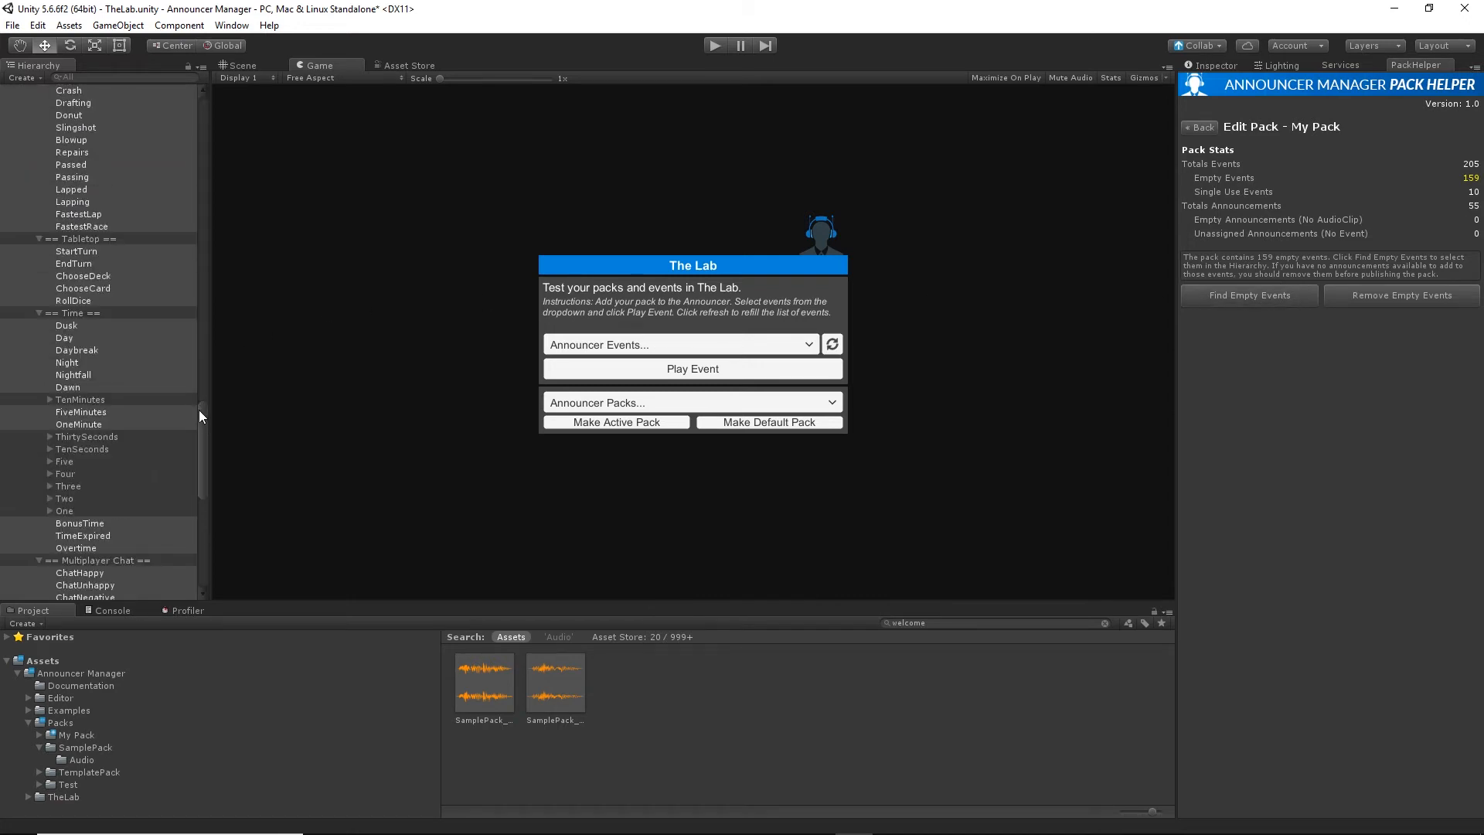
{"action": "left_click", "coordinate": [199, 408]}
{"action": "scroll", "coordinate": [106, 368], "scroll_direction": "down", "scroll_amount": 5}
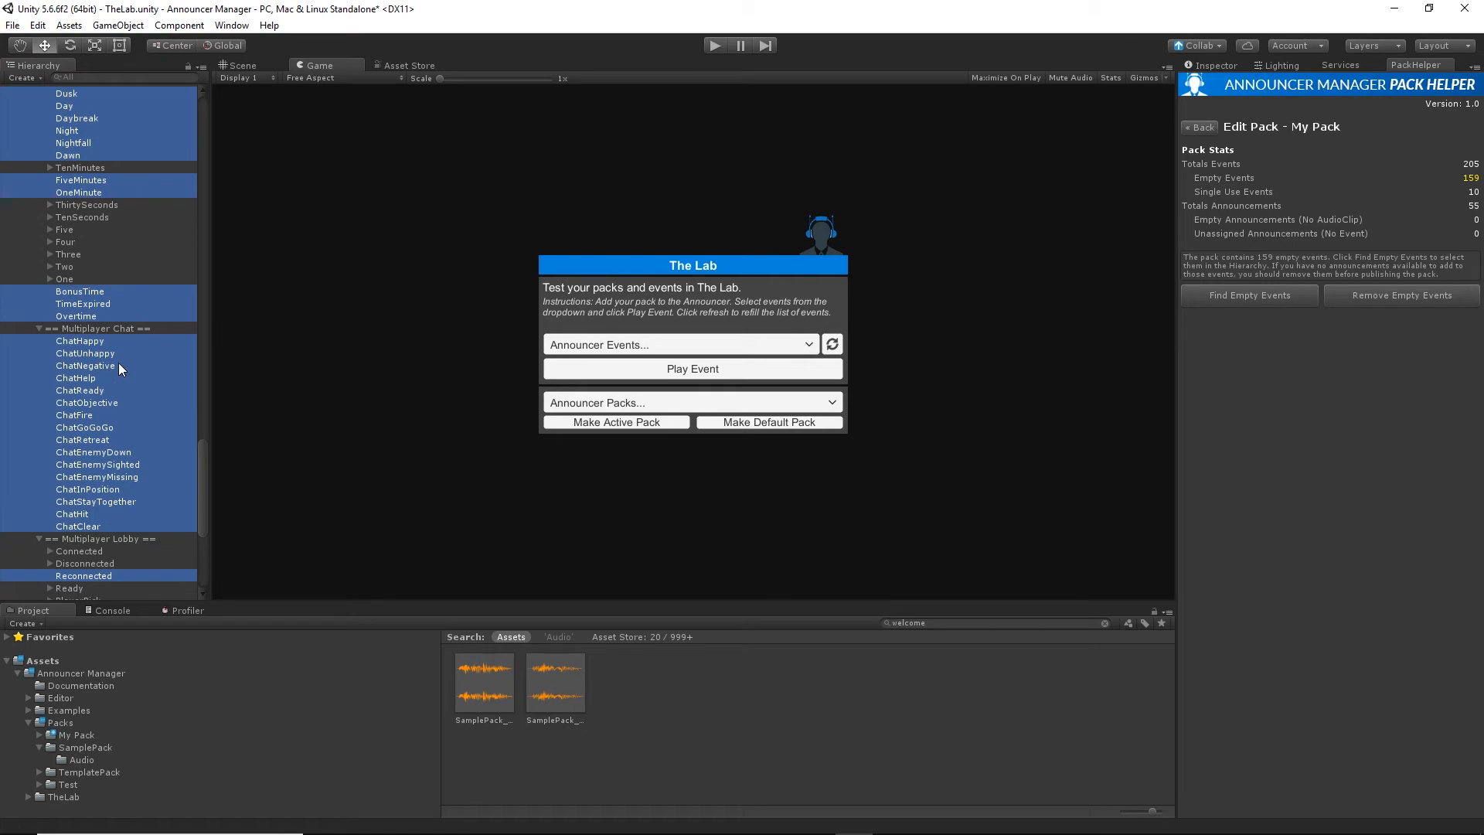
{"action": "left_click", "coordinate": [1365, 294]}
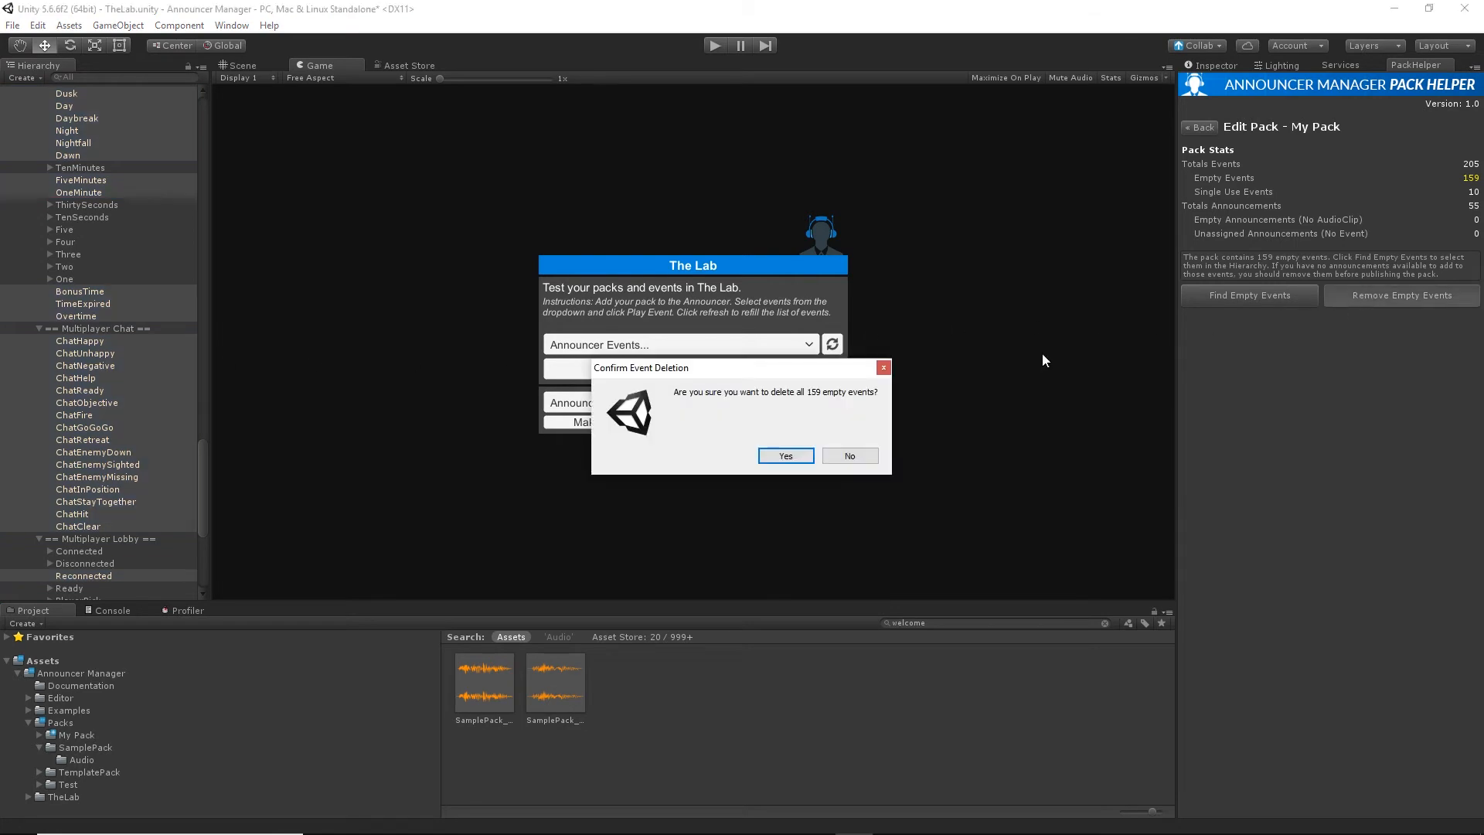
{"action": "left_click", "coordinate": [784, 456]}
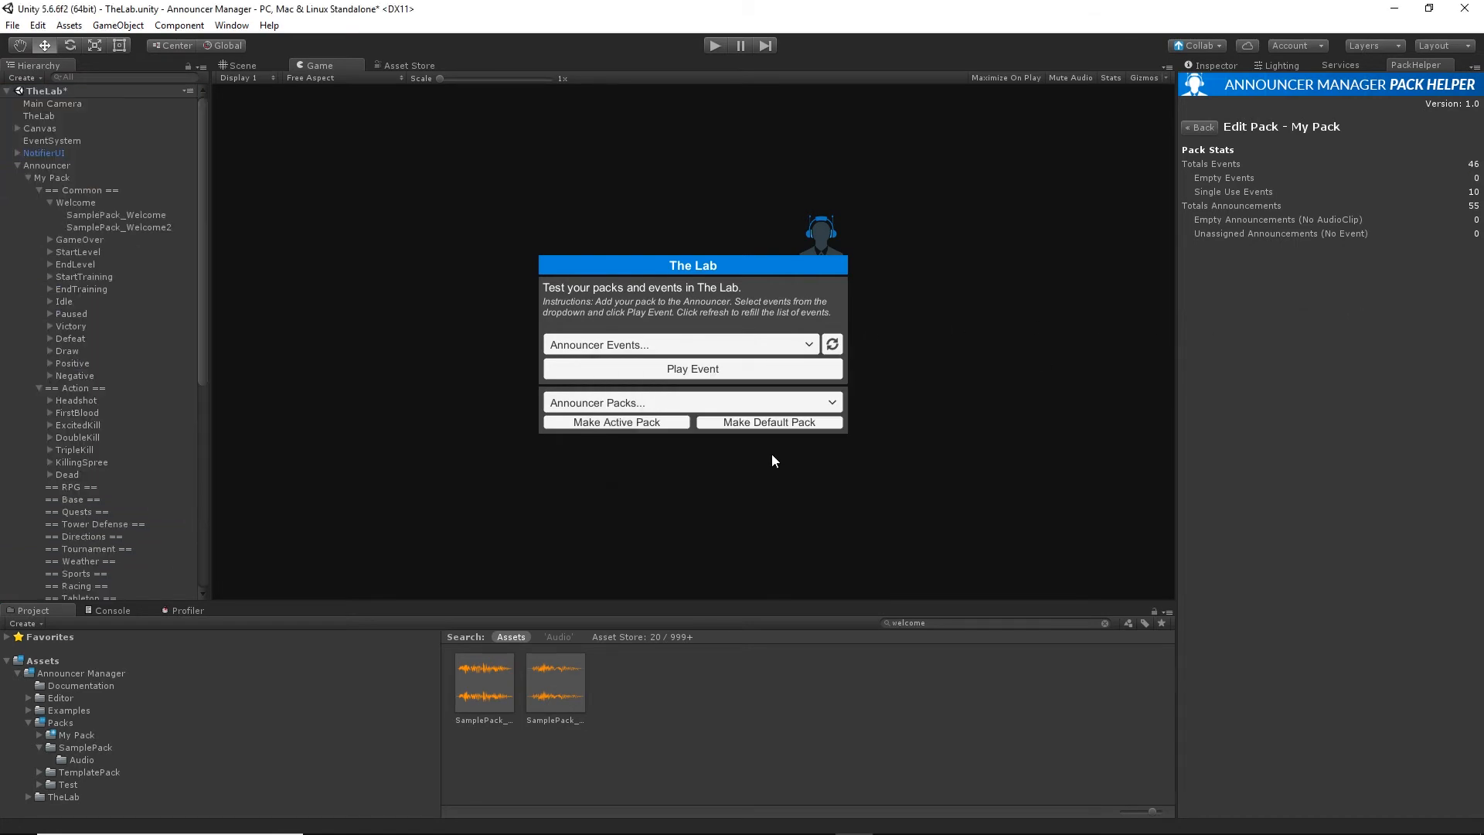
{"action": "left_click", "coordinate": [49, 203]}
{"action": "scroll", "coordinate": [49, 276], "scroll_direction": "down", "scroll_amount": 6}
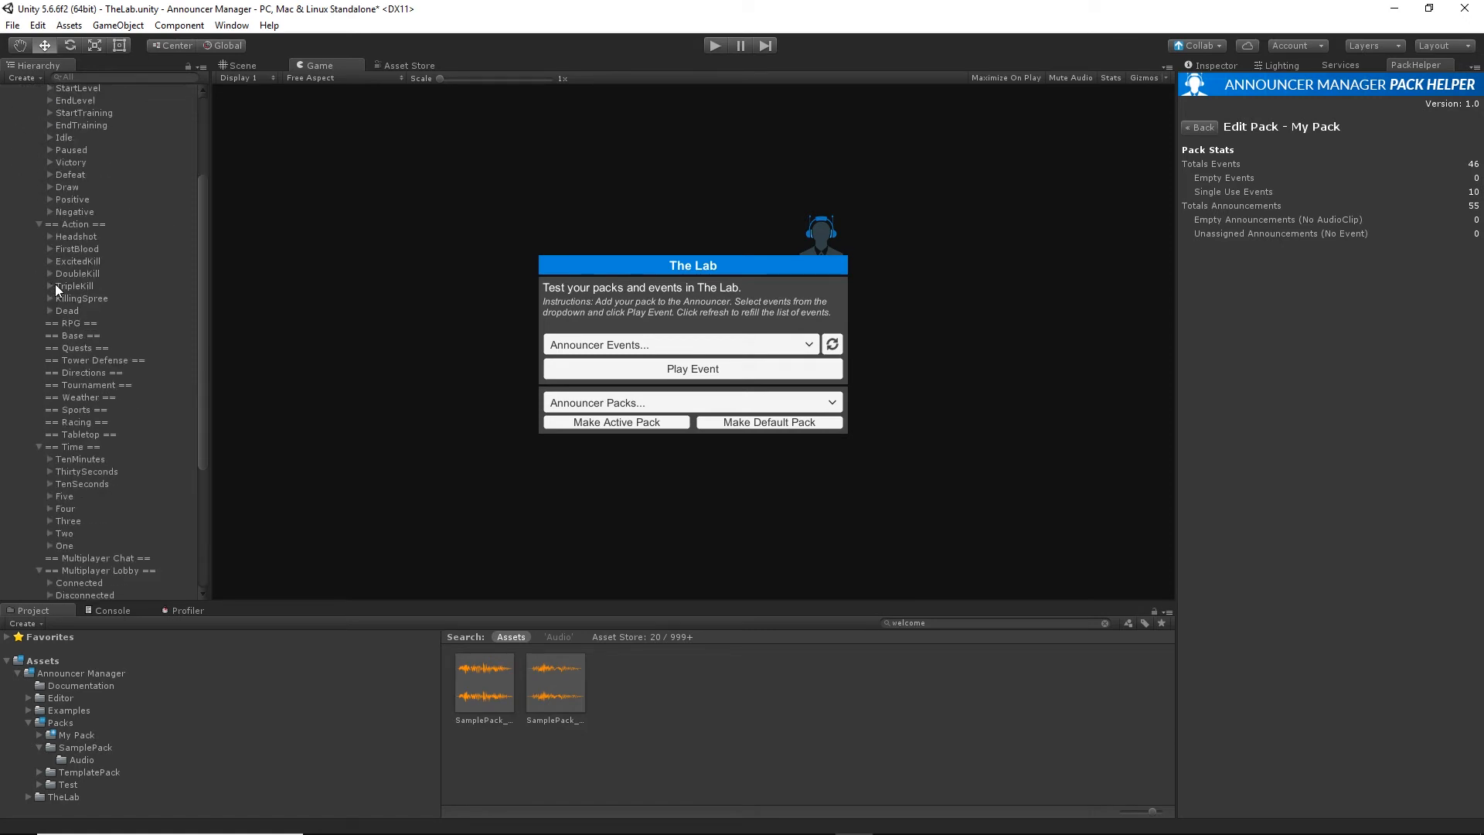
Run the scene, play the BanEnd, One and Headshot events in The Lab, and stop the scene.
{"action": "left_click", "coordinate": [706, 45]}
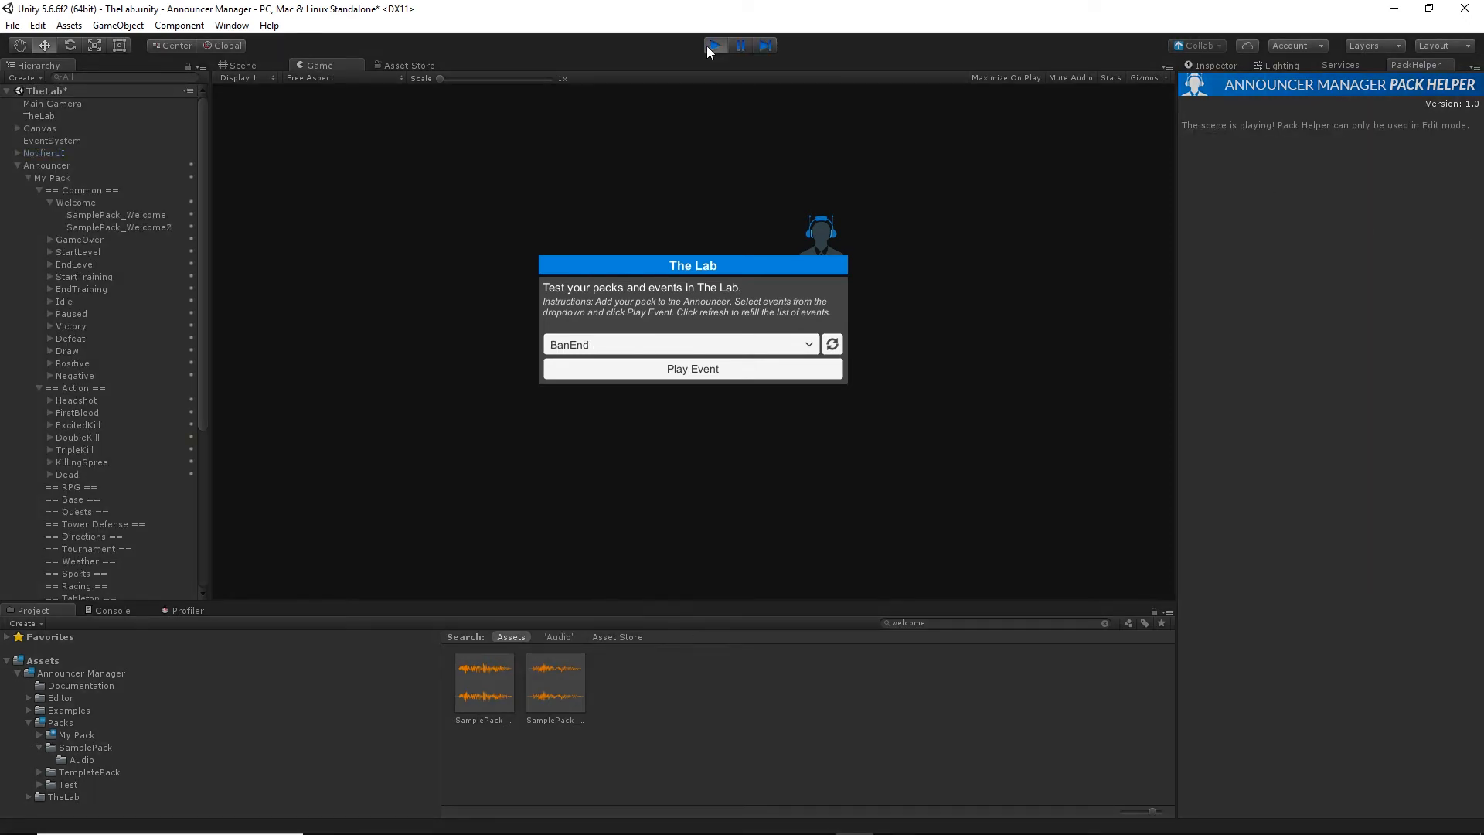
{"action": "left_click", "coordinate": [709, 365]}
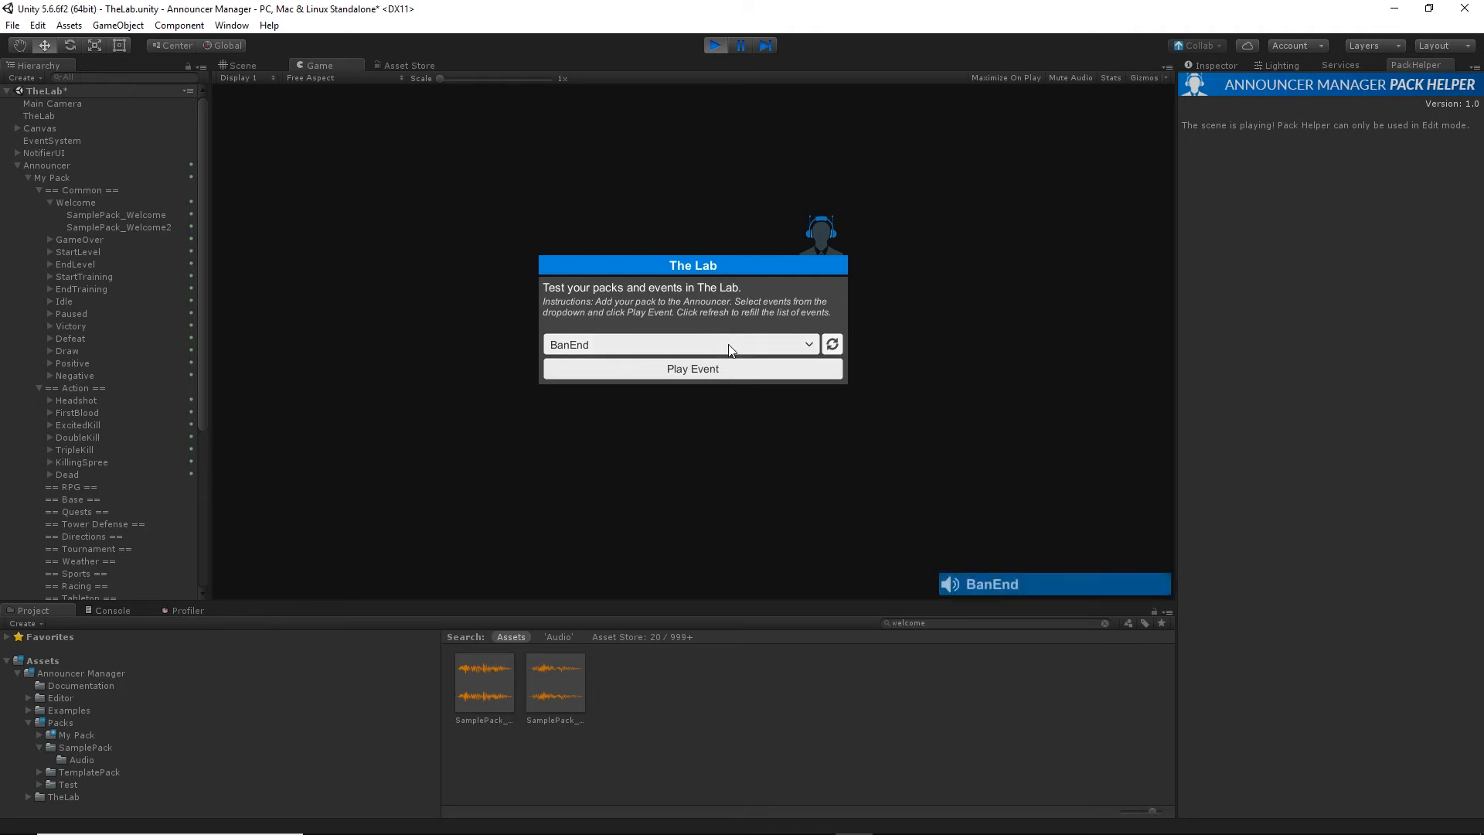
{"action": "left_click", "coordinate": [729, 342]}
{"action": "scroll", "coordinate": [711, 428], "scroll_direction": "down", "scroll_amount": 5}
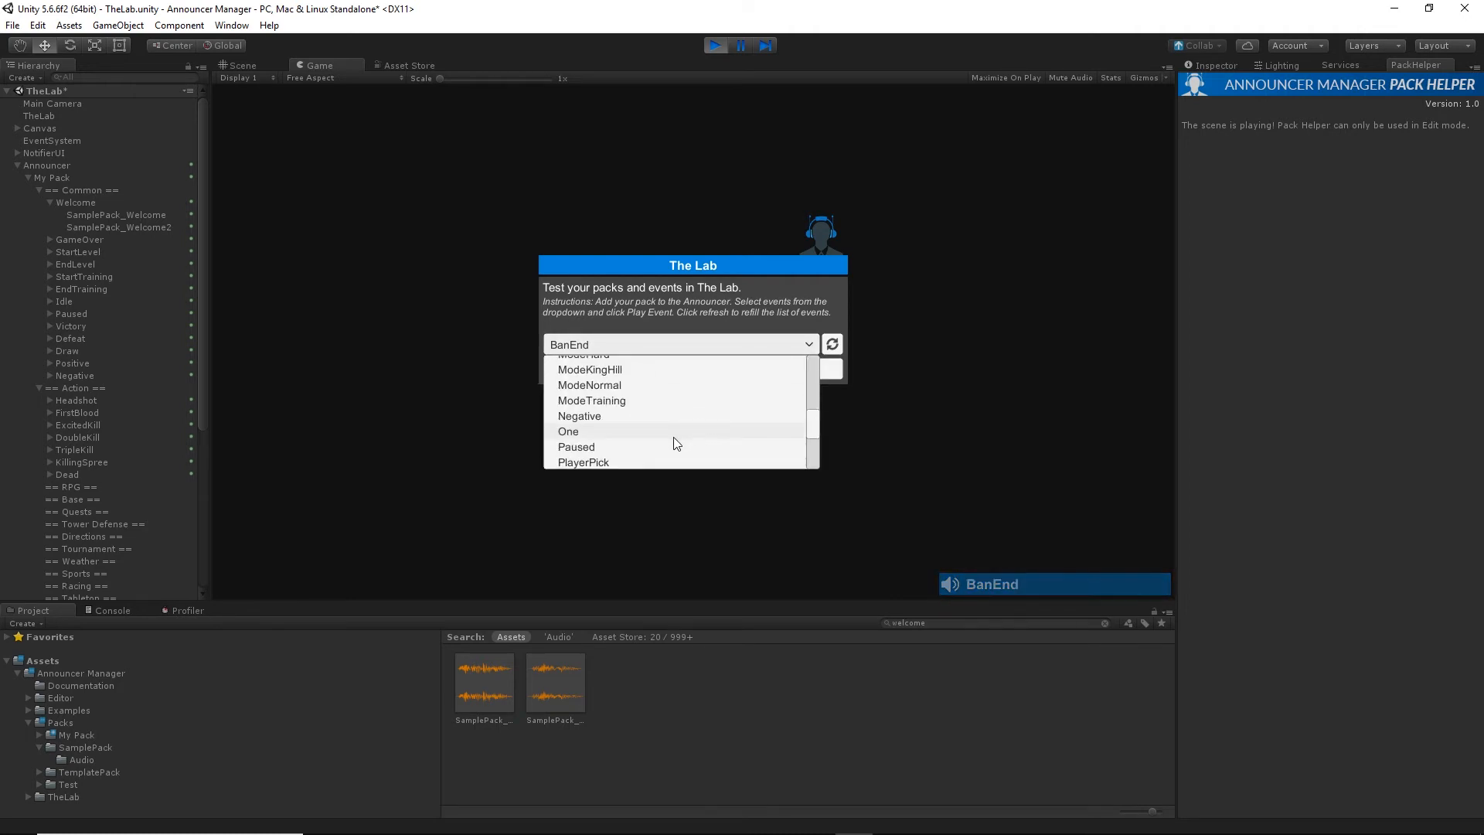
{"action": "left_click", "coordinate": [677, 439]}
{"action": "left_click", "coordinate": [697, 368]}
{"action": "left_click", "coordinate": [701, 342]}
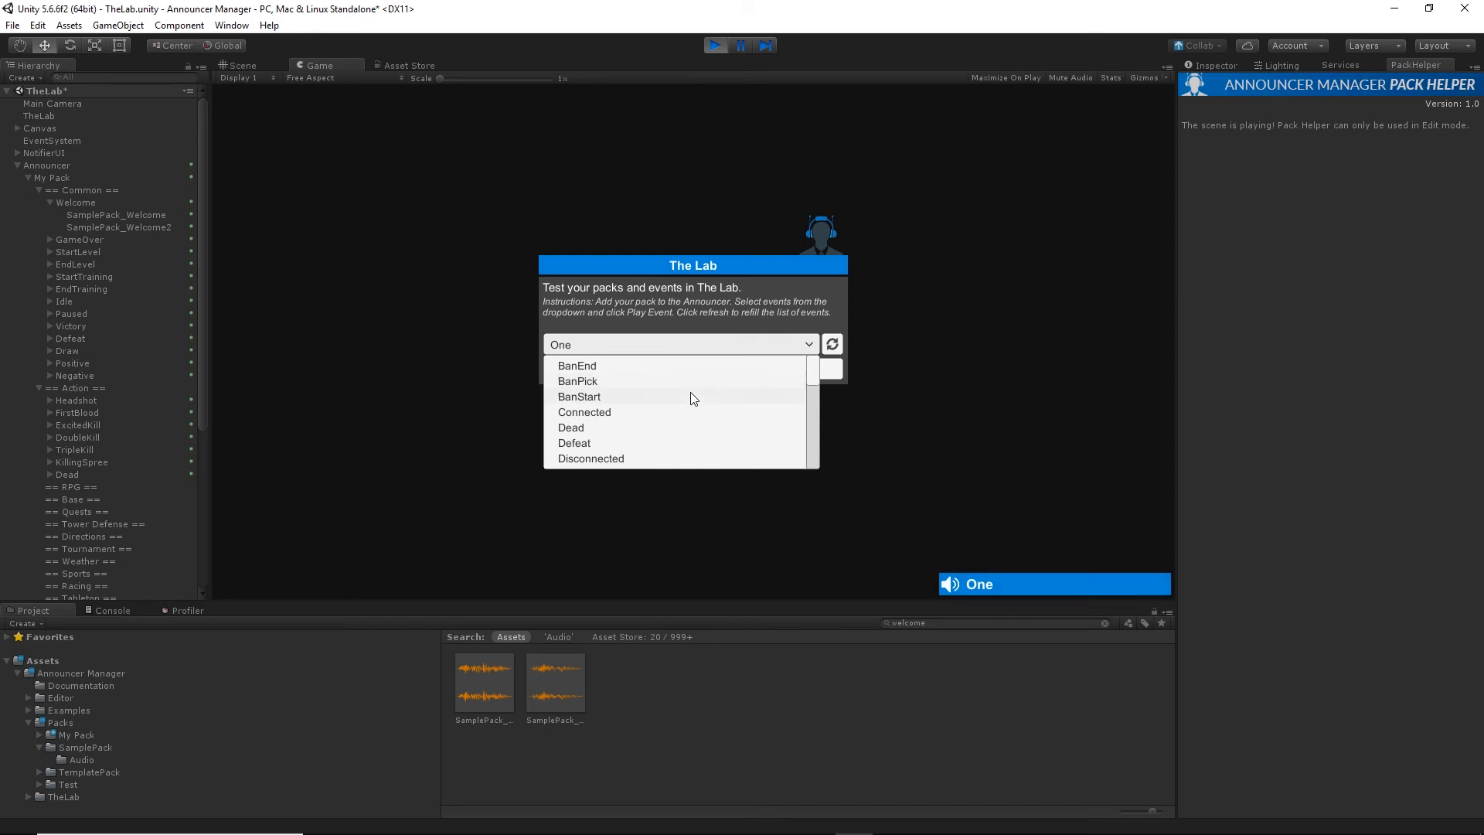
{"action": "scroll", "coordinate": [664, 433], "scroll_direction": "up", "scroll_amount": 4}
{"action": "left_click", "coordinate": [656, 453]}
{"action": "left_click", "coordinate": [702, 368]}
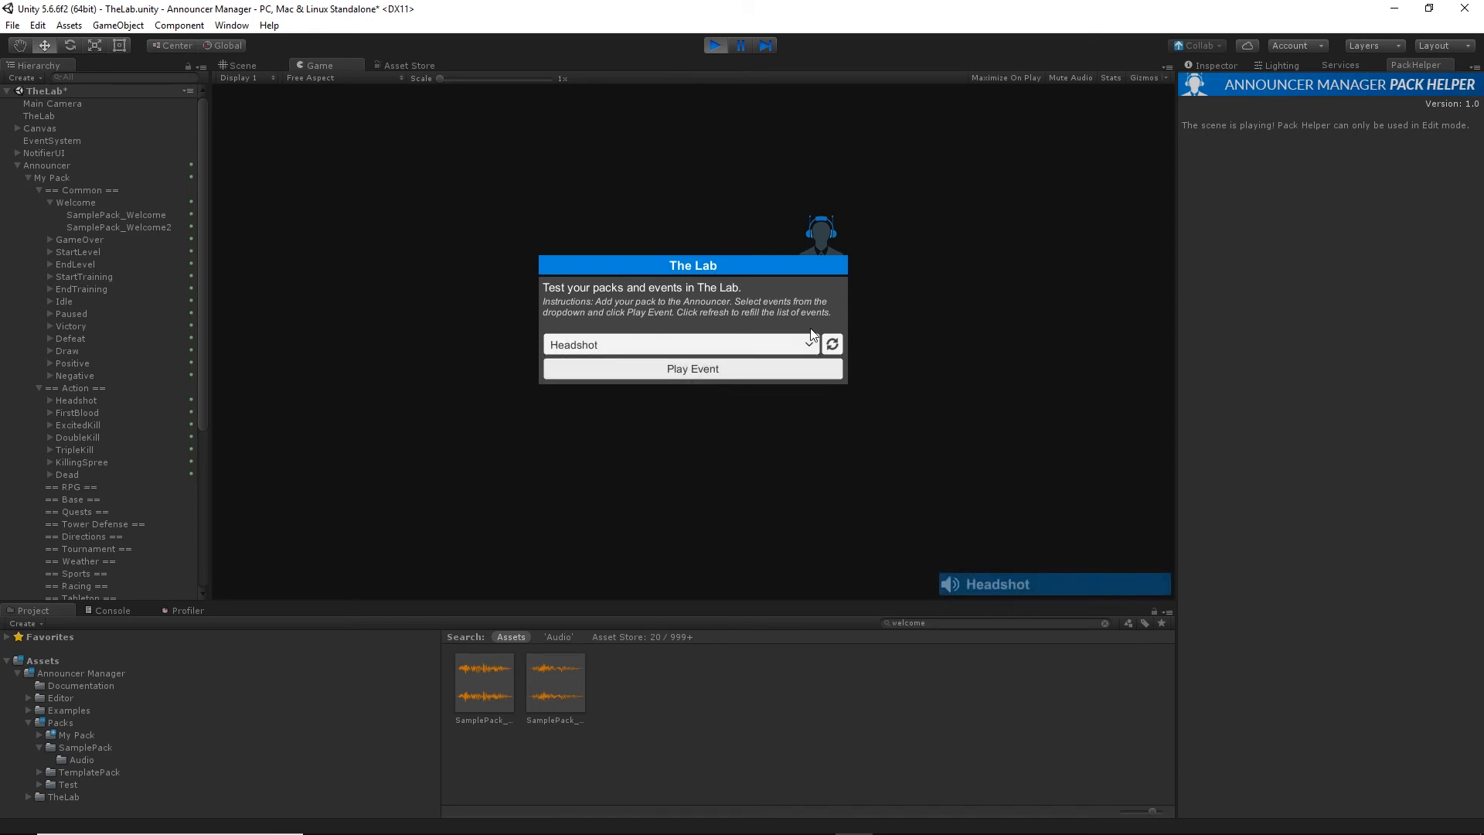
{"action": "left_click", "coordinate": [722, 43]}
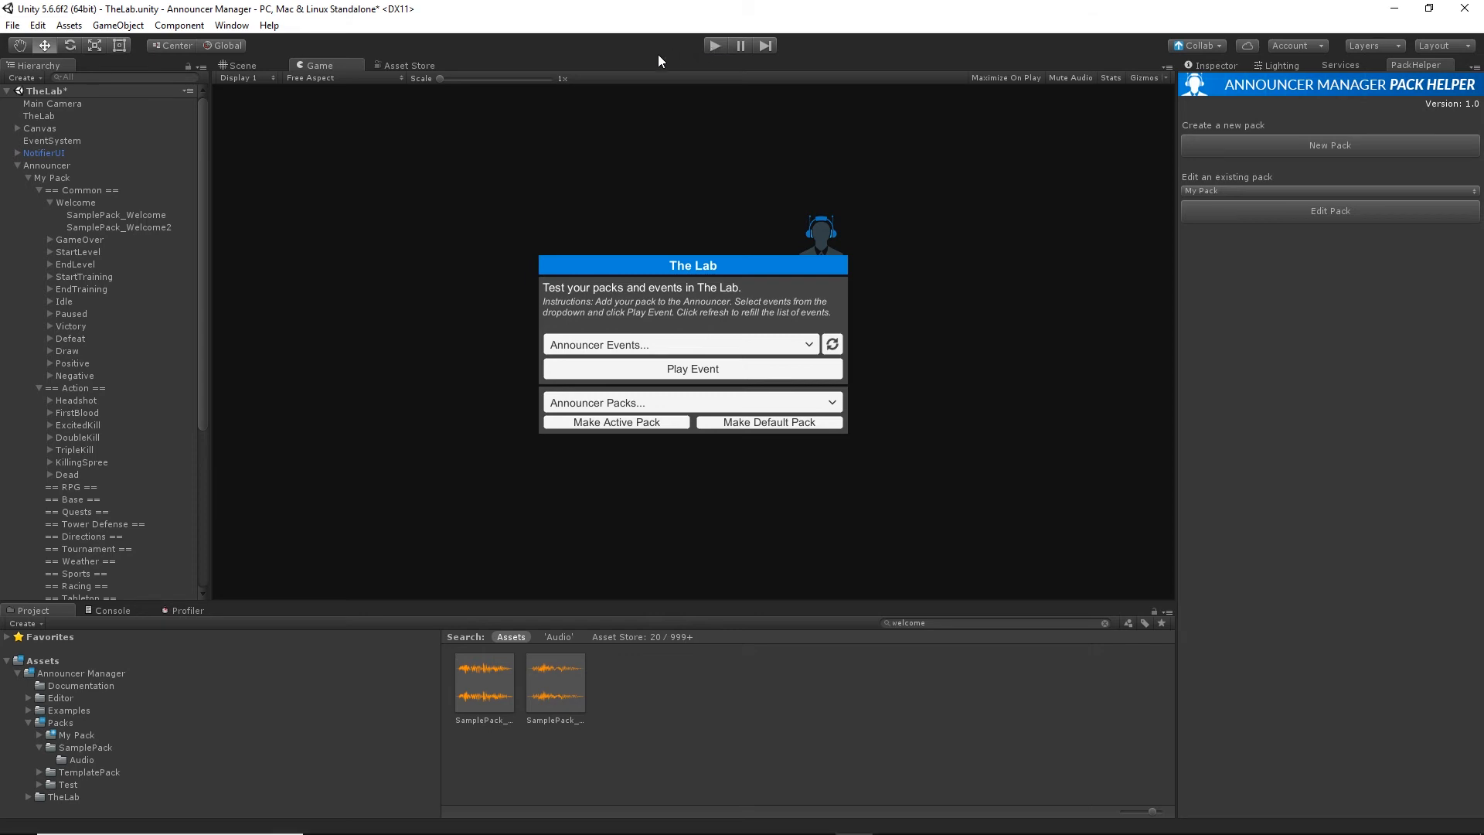
Save the My Pack object from the Hierarchy as a prefab in the Packs/My Pack folder.
{"action": "left_click", "coordinate": [91, 738]}
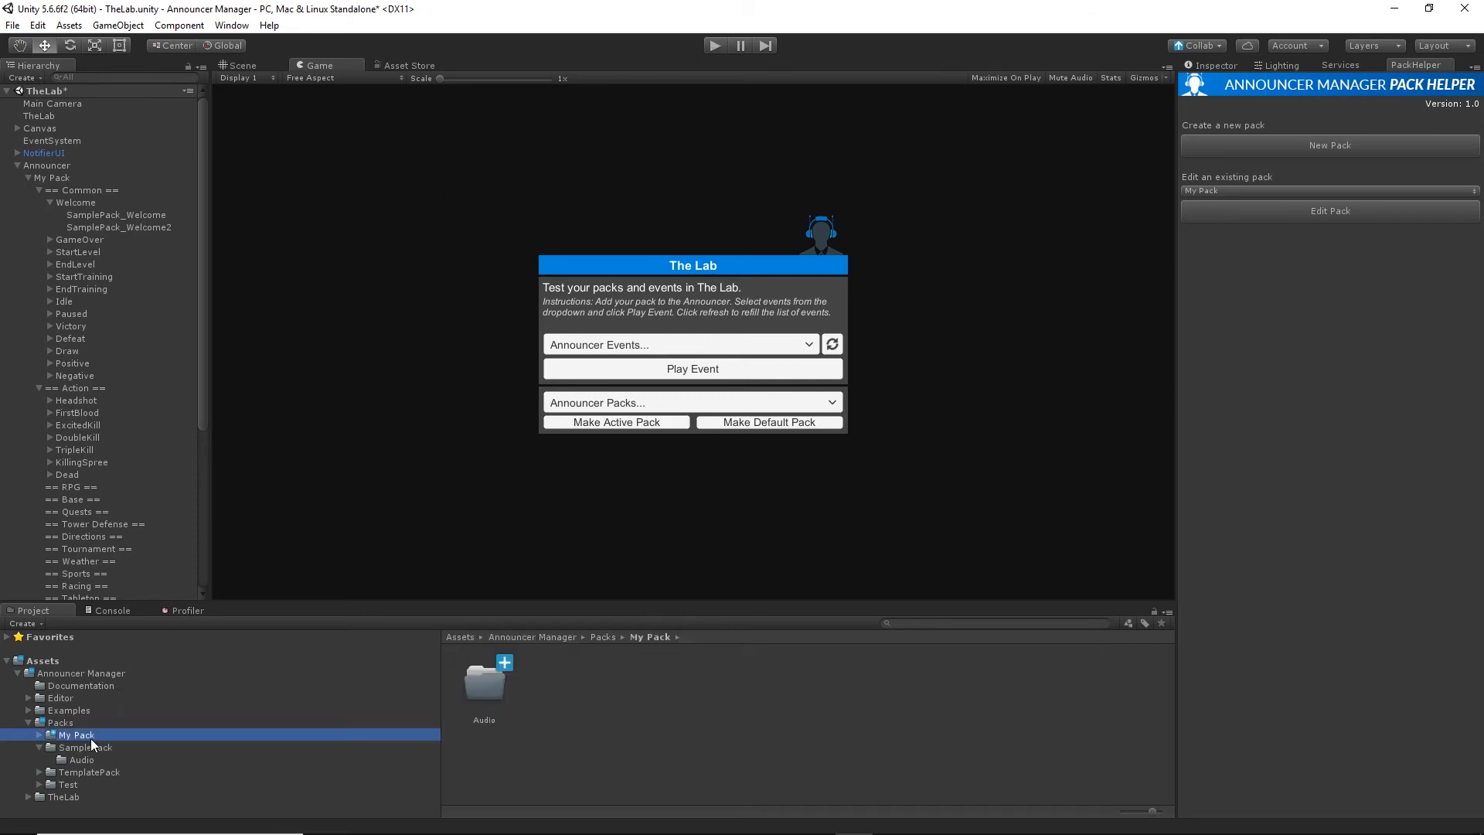
{"action": "left_click_drag", "start_coordinate": [48, 174], "coordinate": [587, 681]}
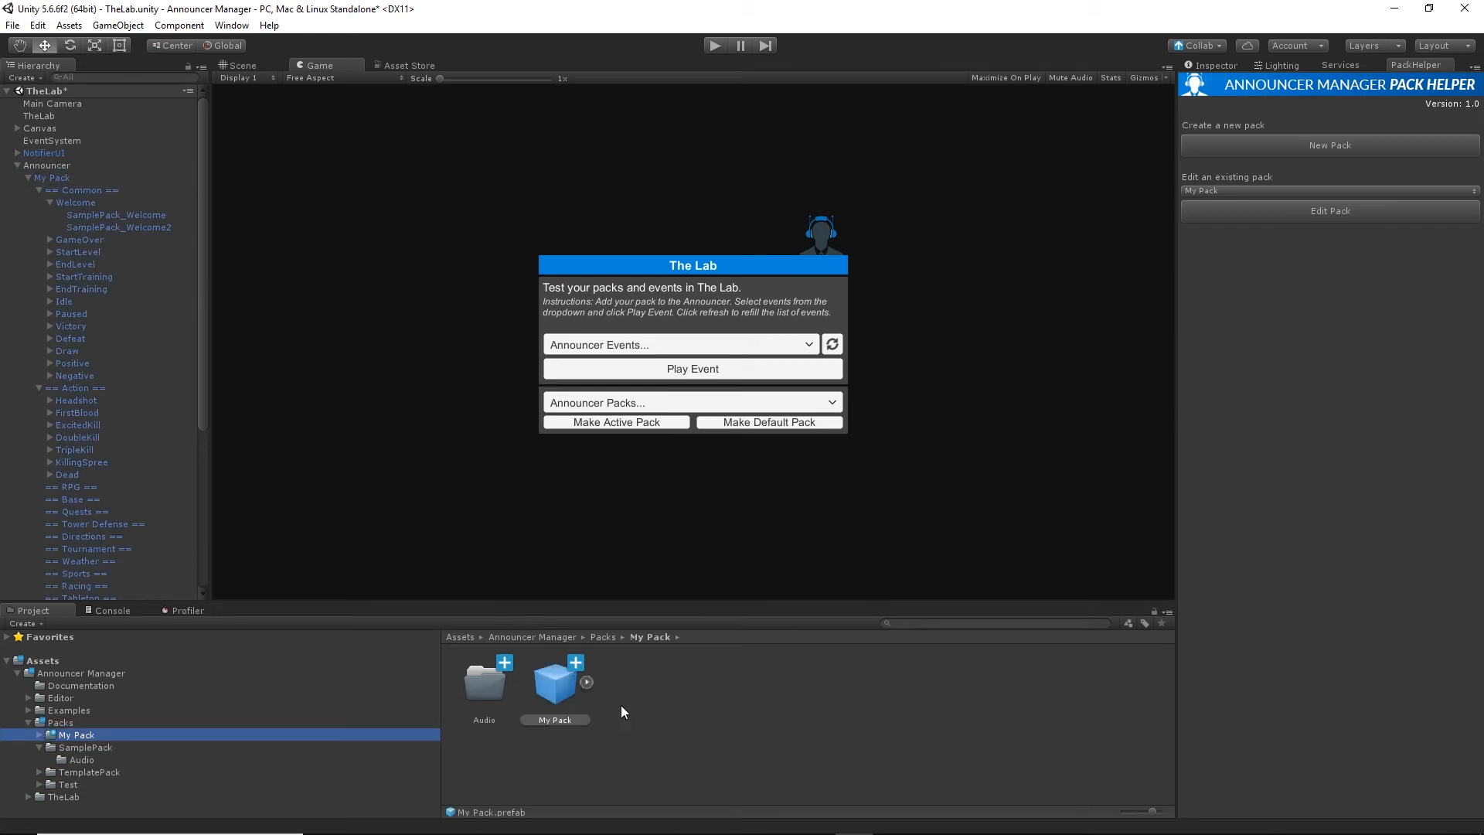
{"action": "left_click", "coordinate": [792, 720]}
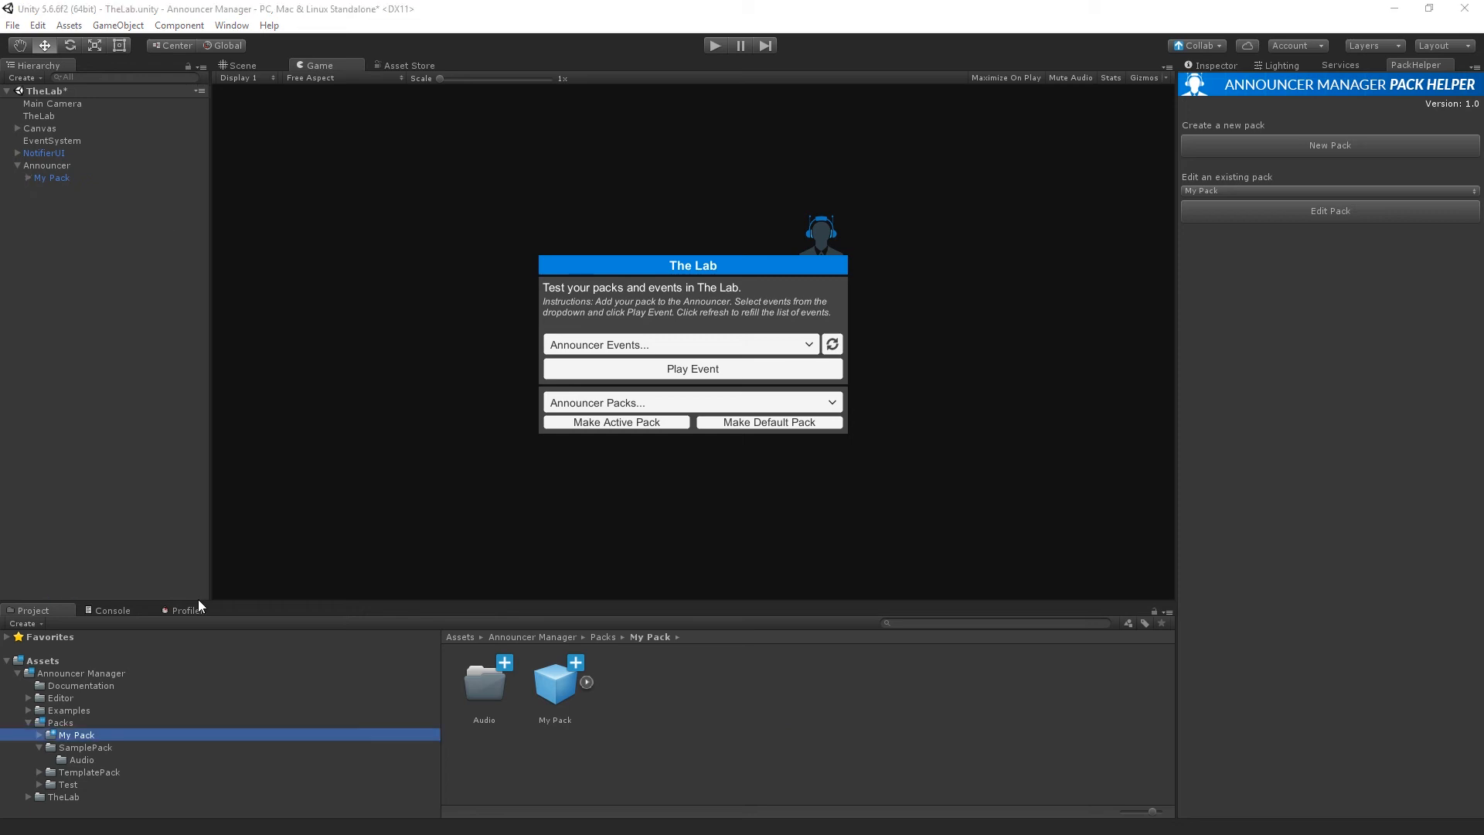
Open Announcer Manager's Documentation folder and select each of its two PDF documents in turn.
{"action": "left_click", "coordinate": [80, 685]}
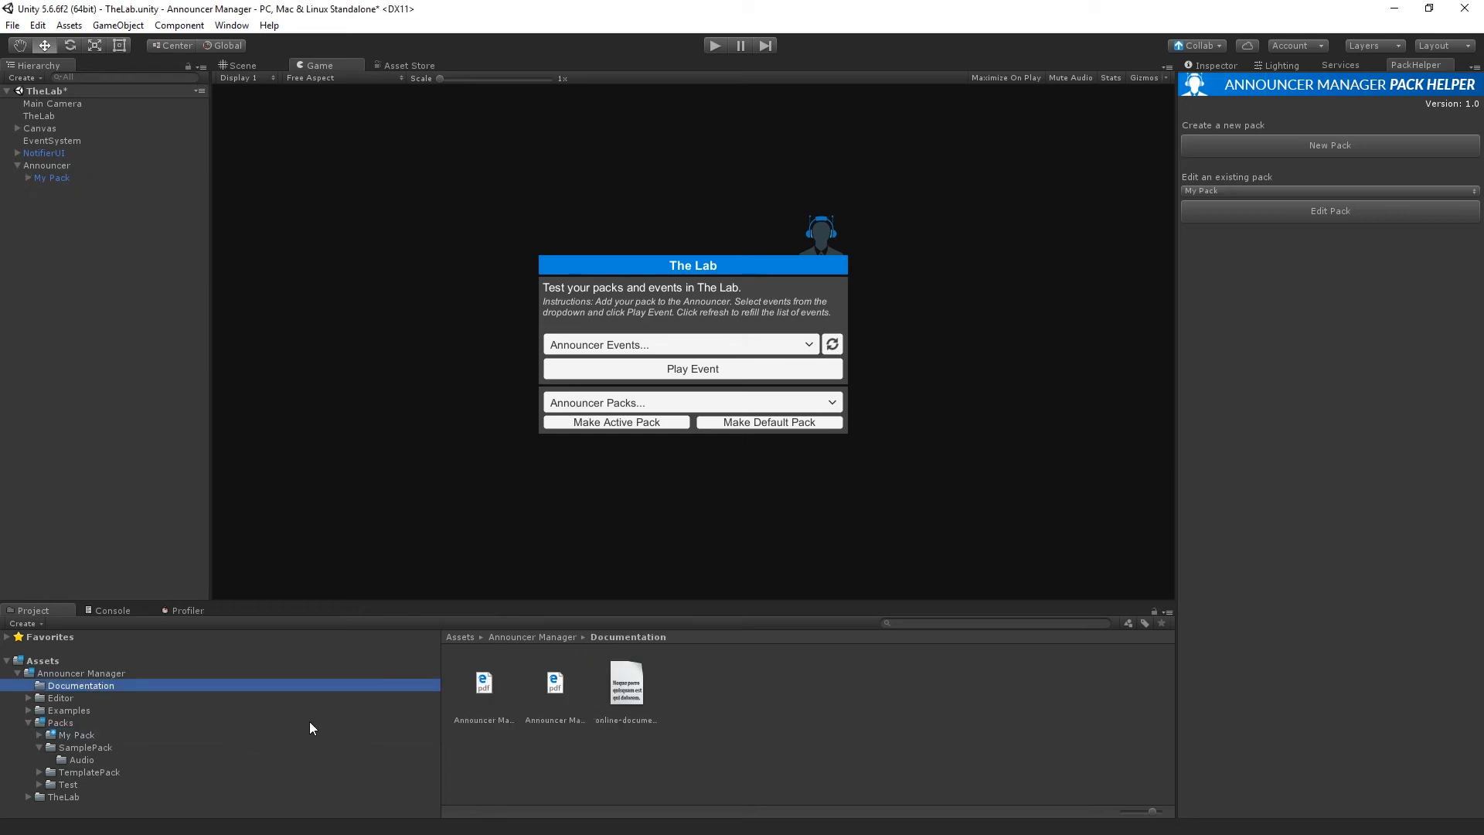
{"action": "left_click", "coordinate": [484, 686]}
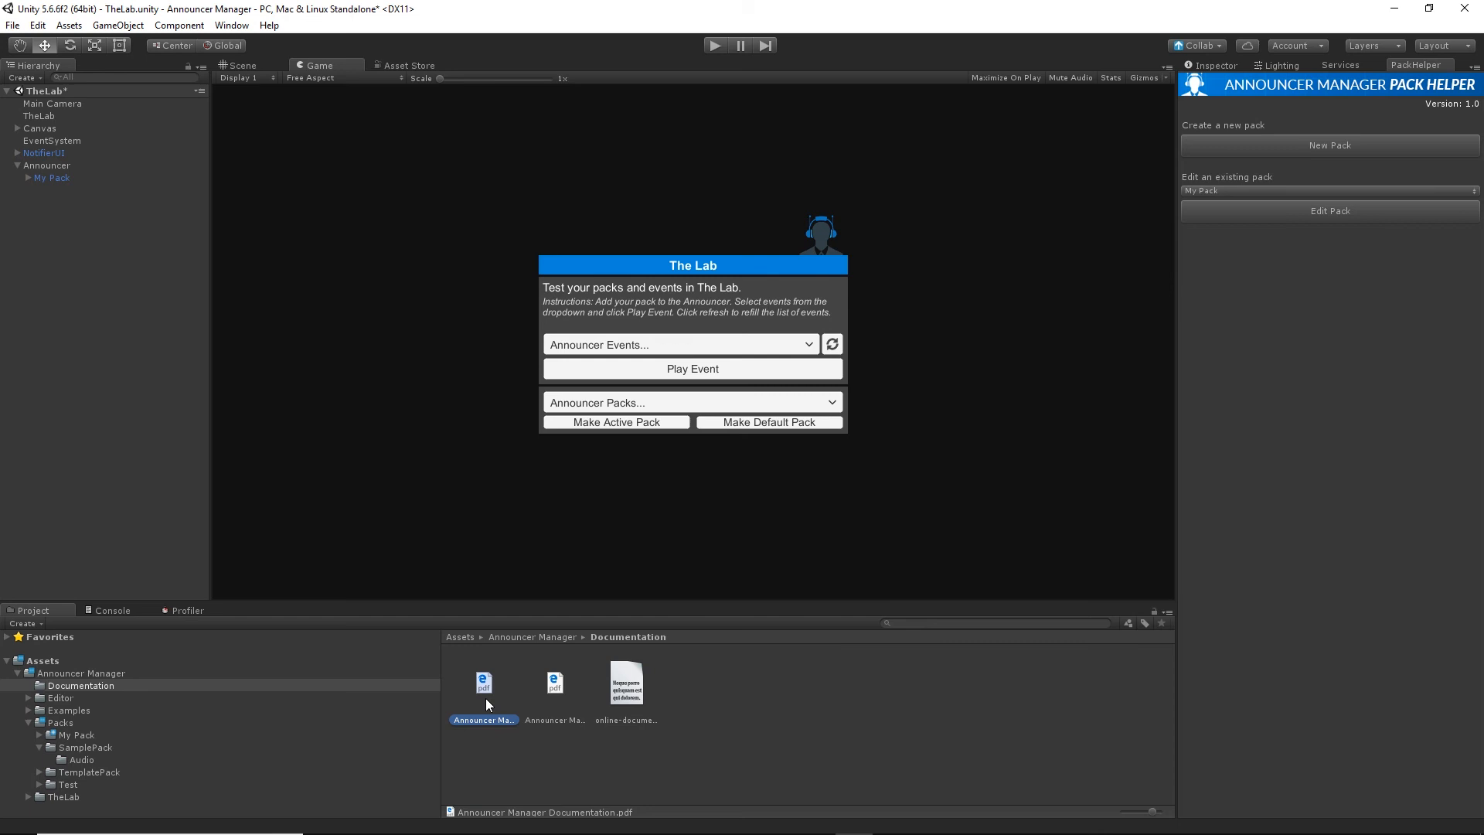
{"action": "left_click", "coordinate": [553, 694]}
Switch to the browser and look through the Announcer Manager product page for its description, documentation links and details.
{"action": "key", "text": "alt+Tab"}
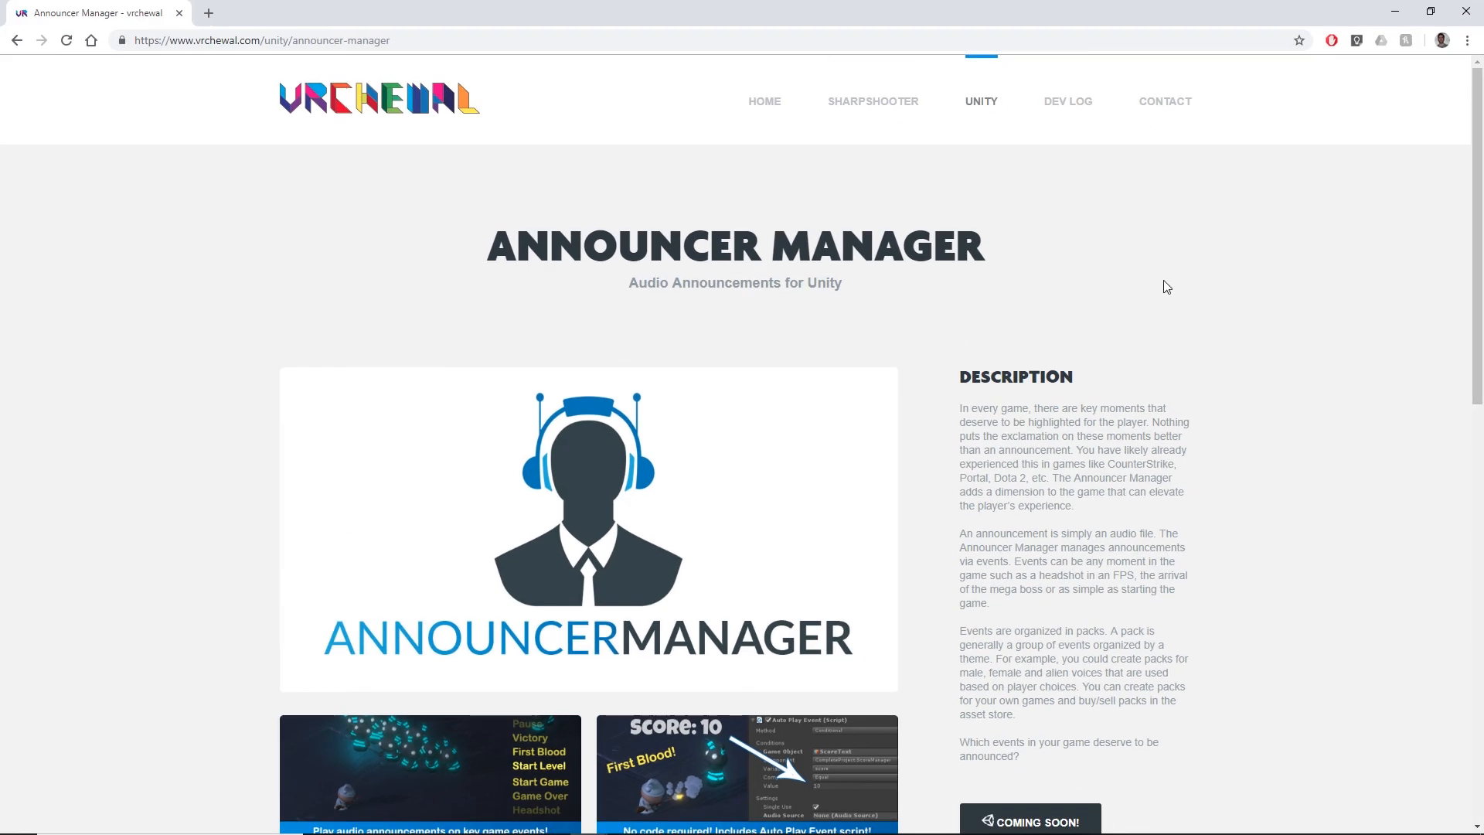
{"action": "mouse_move", "coordinate": [982, 103]}
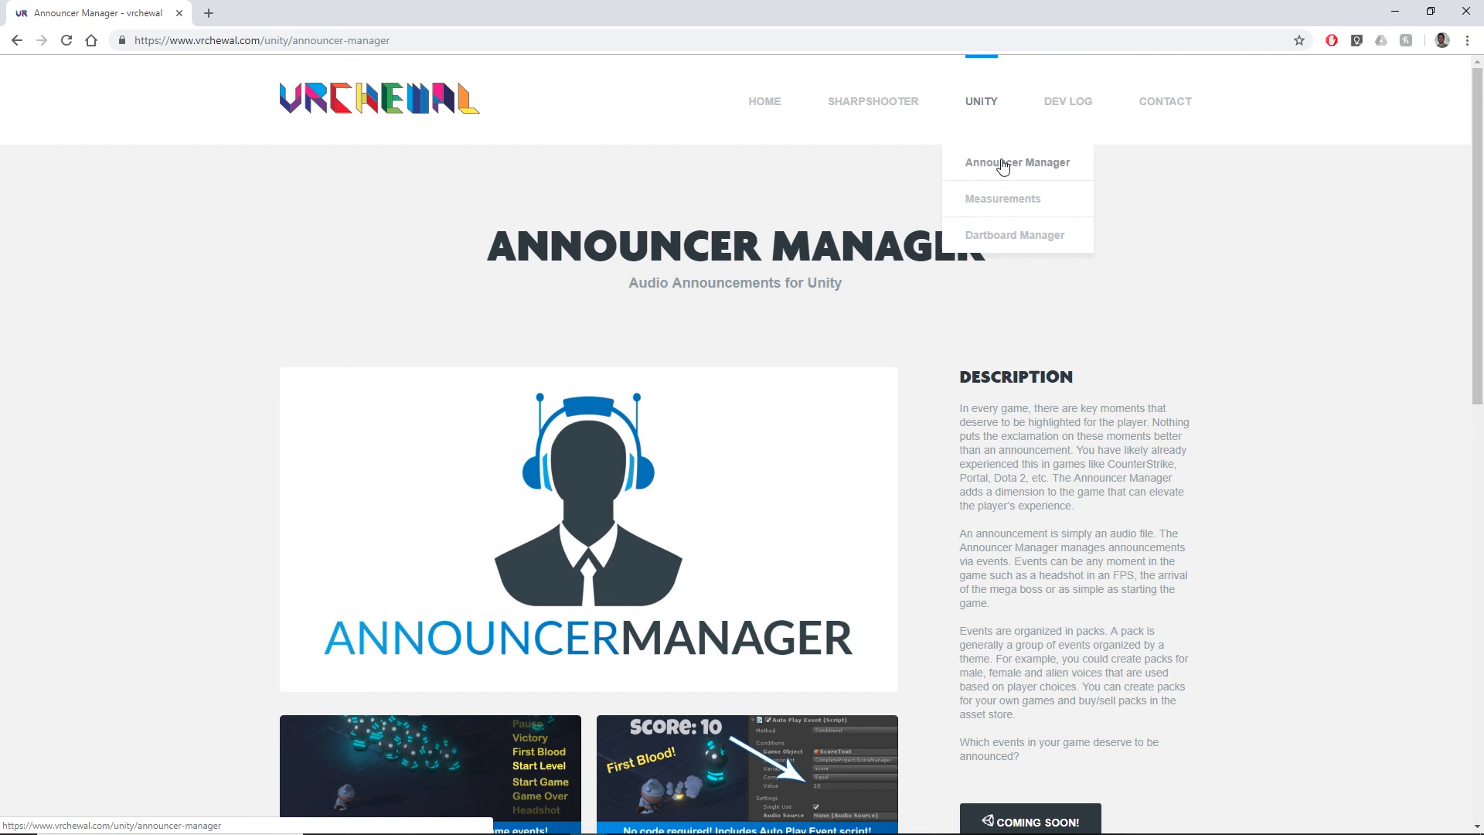
{"action": "scroll", "coordinate": [1218, 273], "scroll_direction": "down", "scroll_amount": 1}
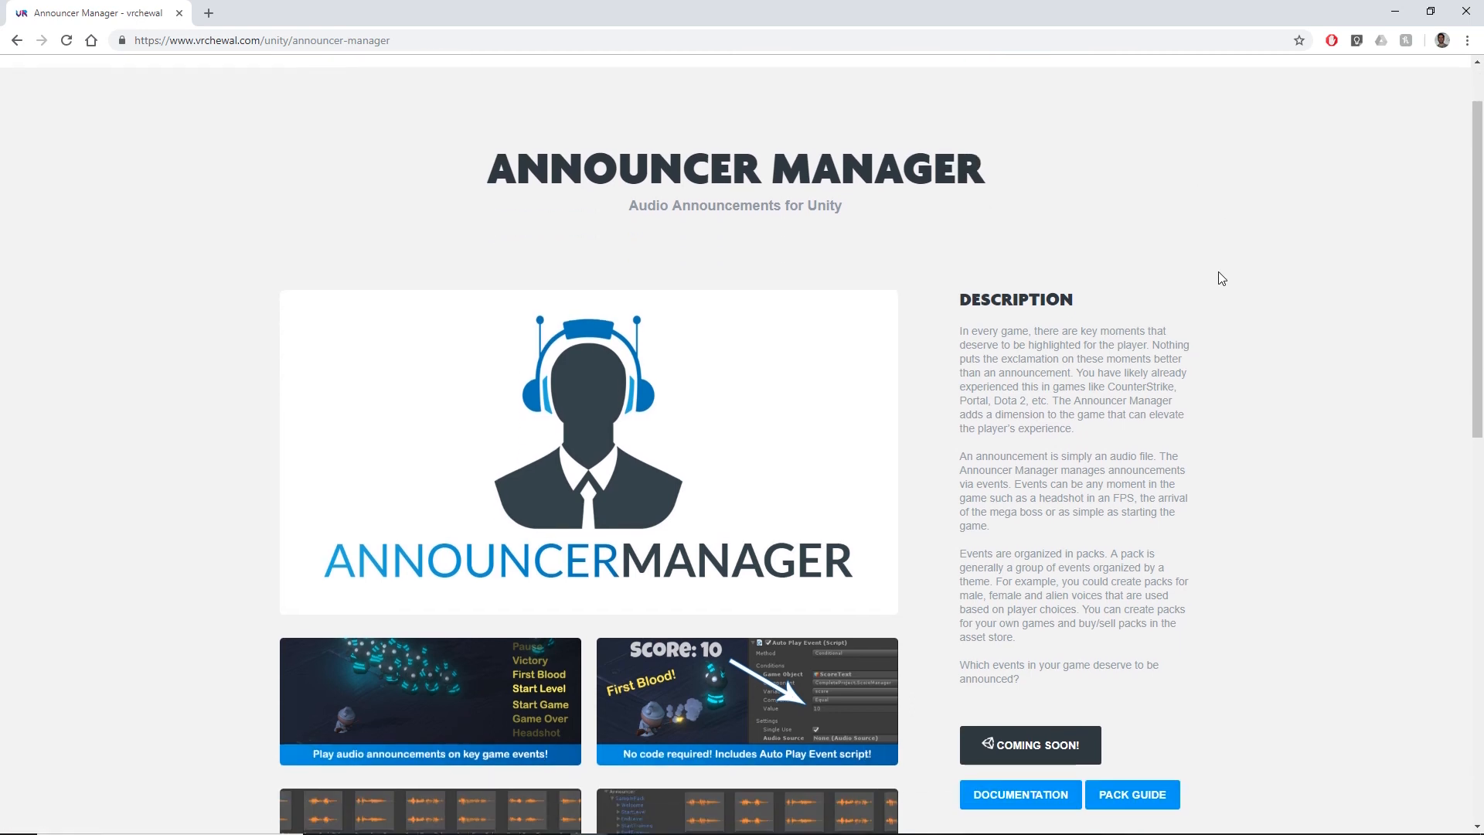
{"action": "scroll", "coordinate": [1219, 272], "scroll_direction": "down", "scroll_amount": 5}
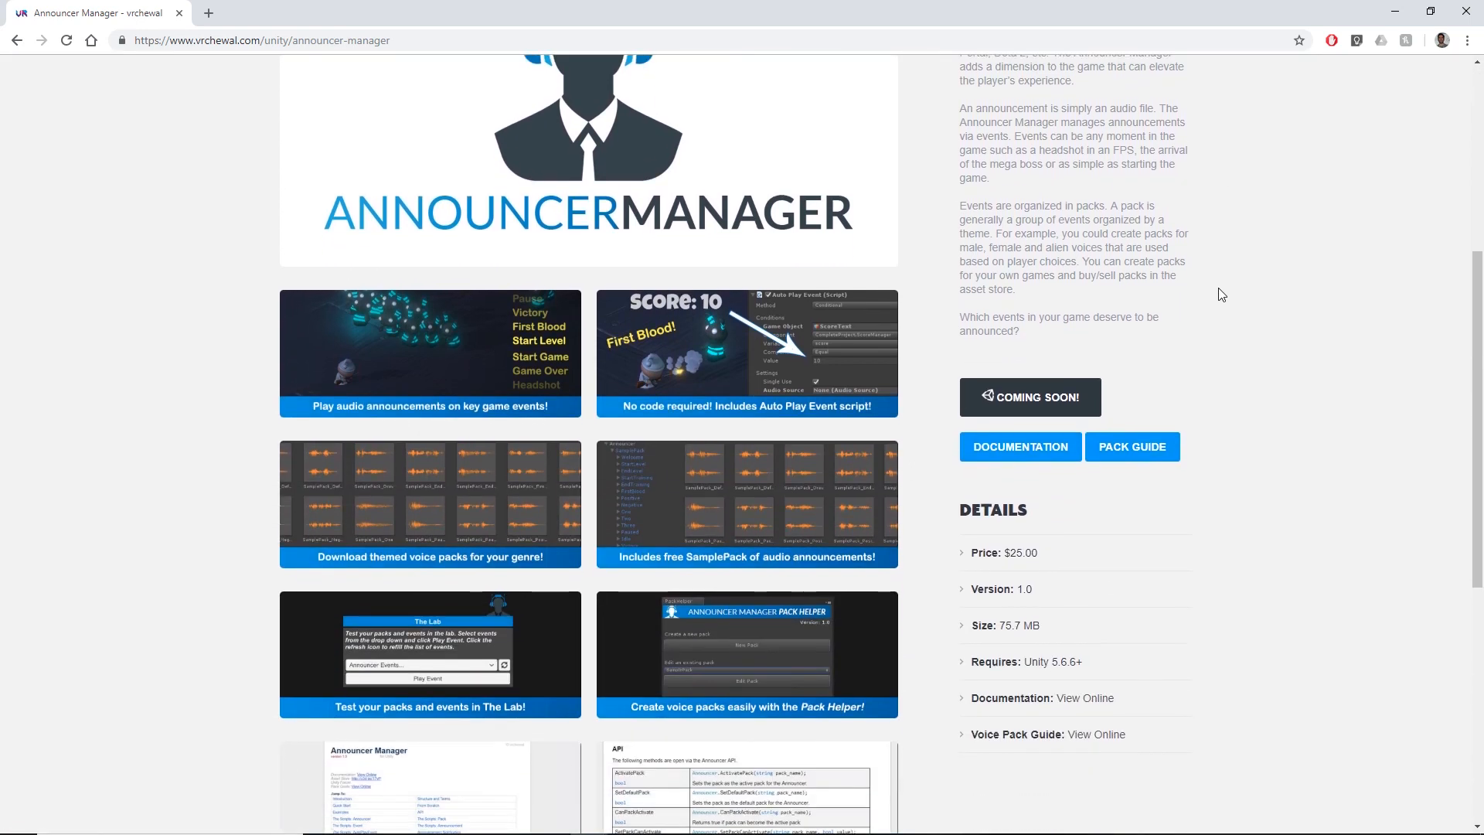
{"action": "scroll", "coordinate": [1218, 290], "scroll_direction": "down", "scroll_amount": 2}
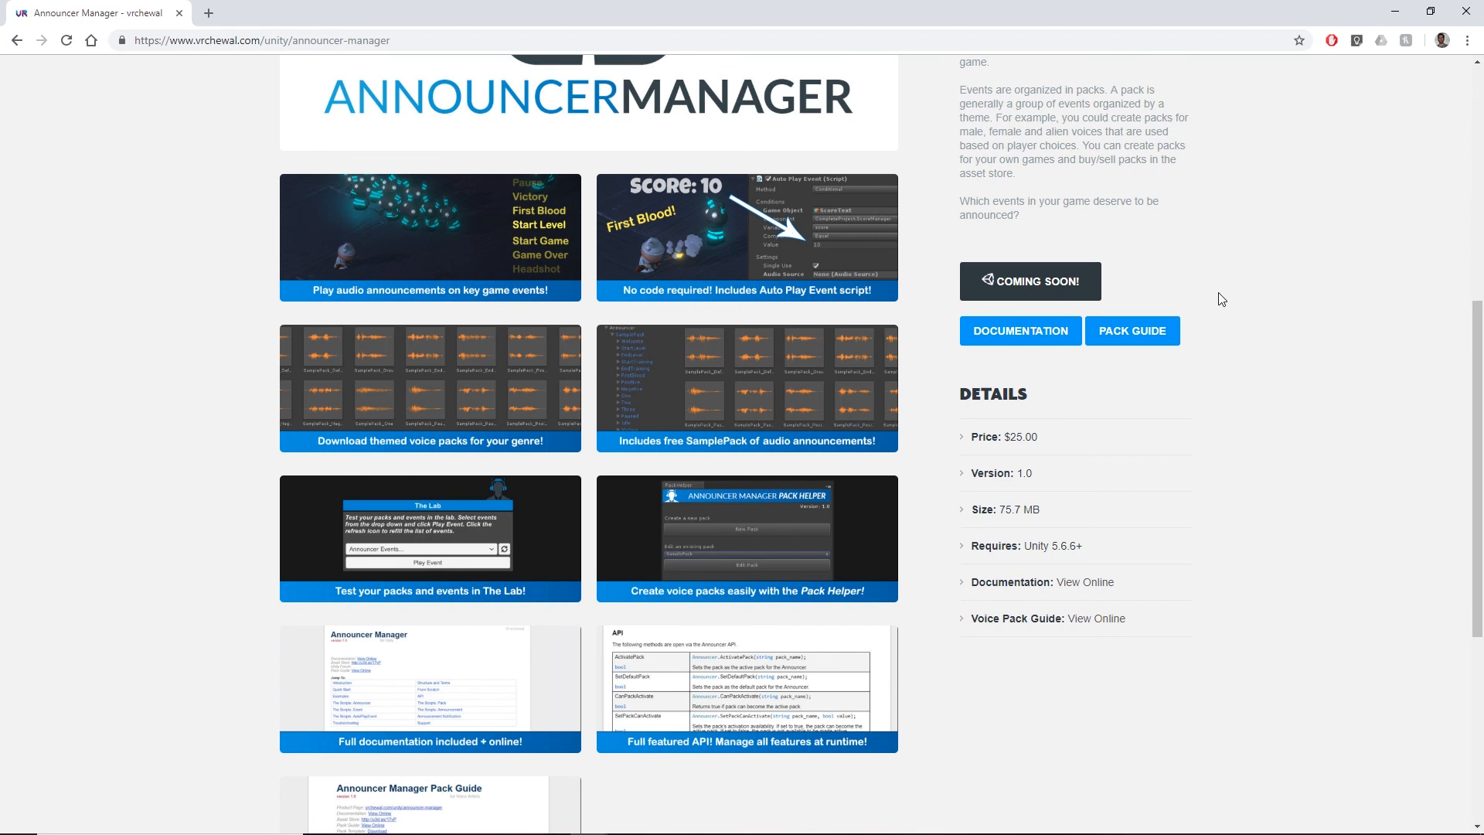
{"action": "scroll", "coordinate": [1218, 294], "scroll_direction": "up", "scroll_amount": 7}
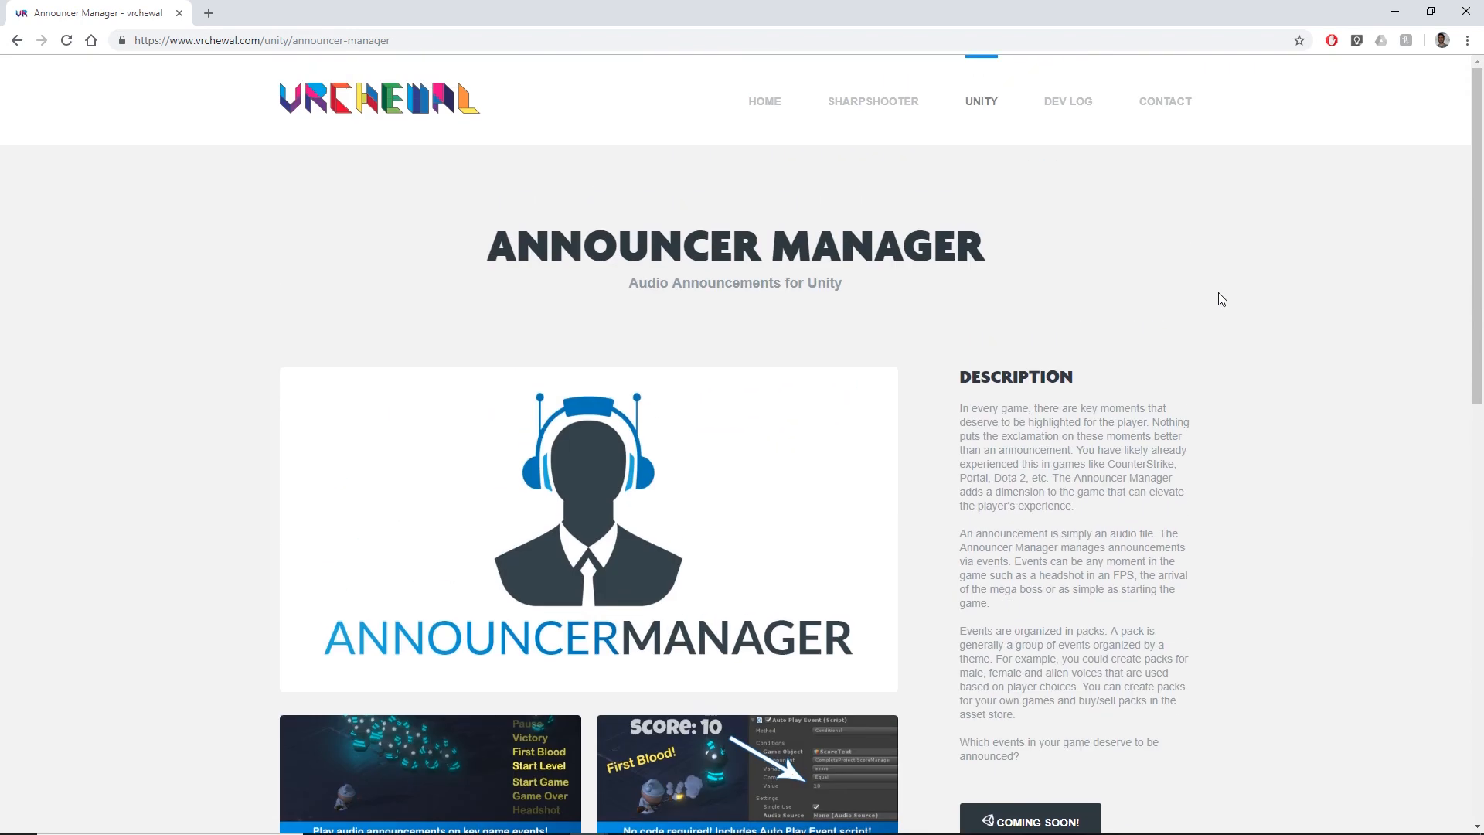